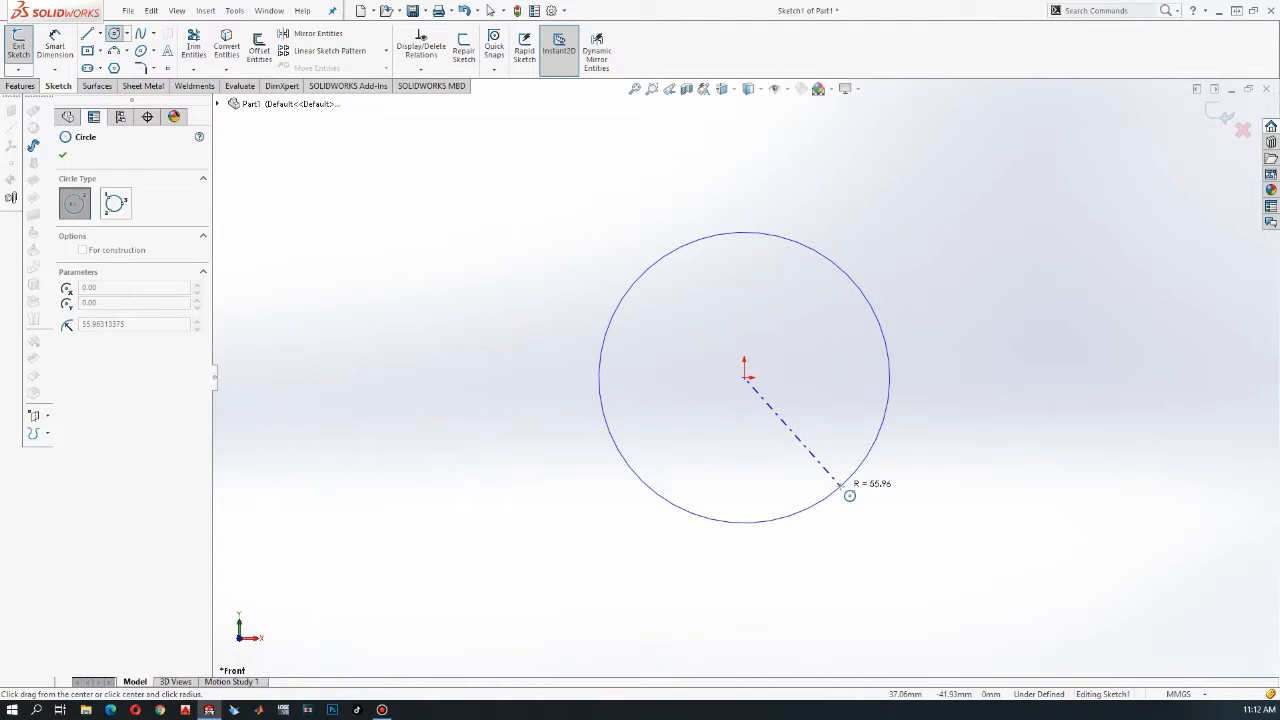
Sketch a circle centred on the origin and set its diameter to 150 mm
{"action": "left_click", "coordinate": [849, 495]}
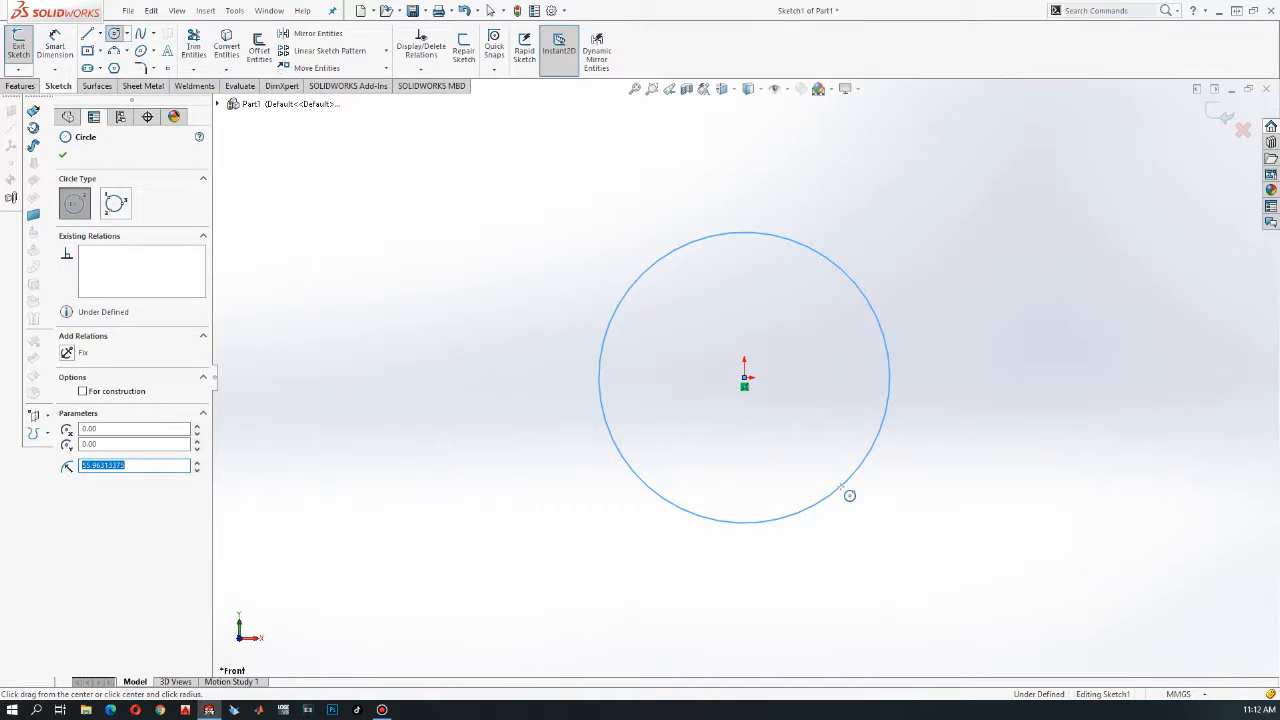
{"action": "right_click_drag", "start_coordinate": [465, 326], "coordinate": [466, 285]}
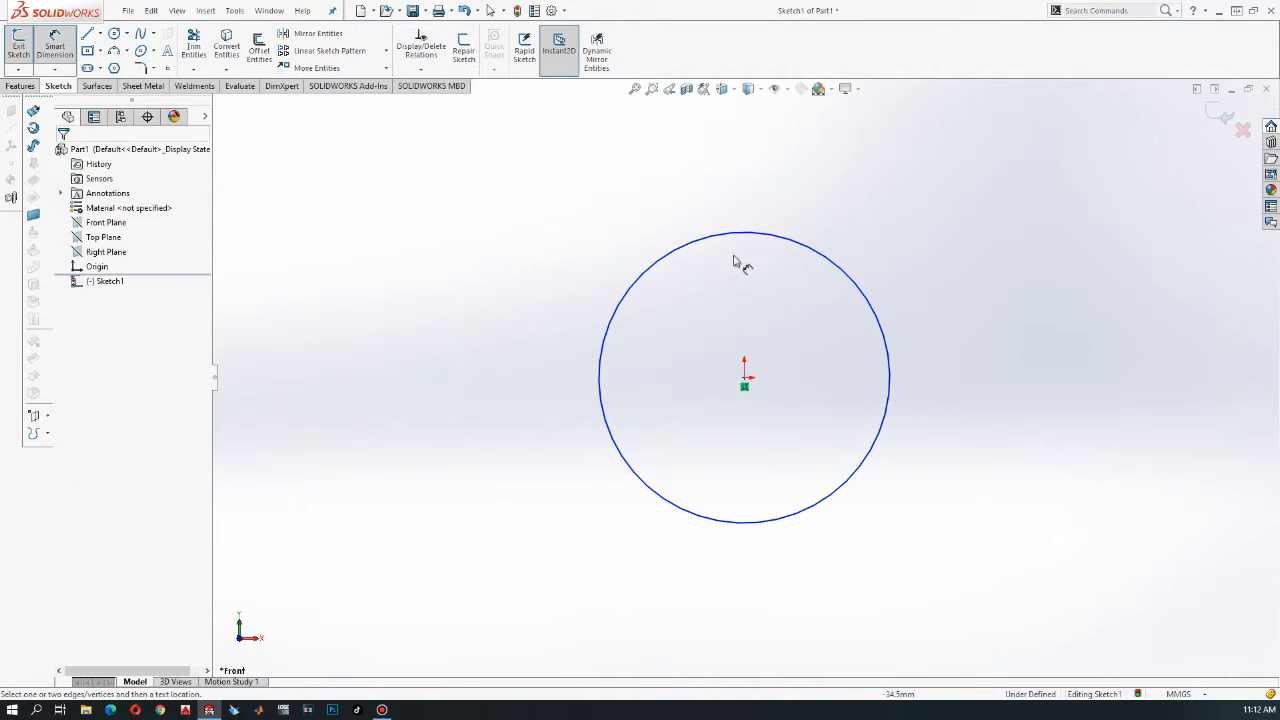
{"action": "left_click", "coordinate": [744, 234]}
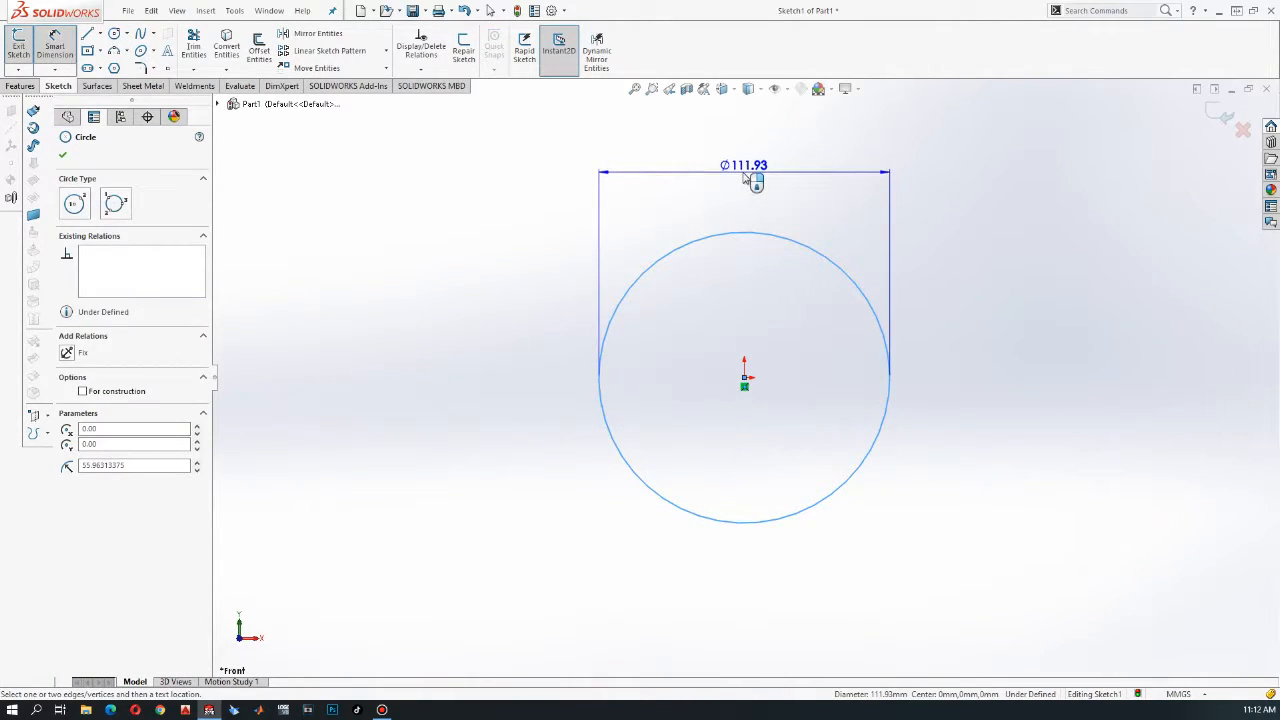
{"action": "left_click", "coordinate": [746, 178]}
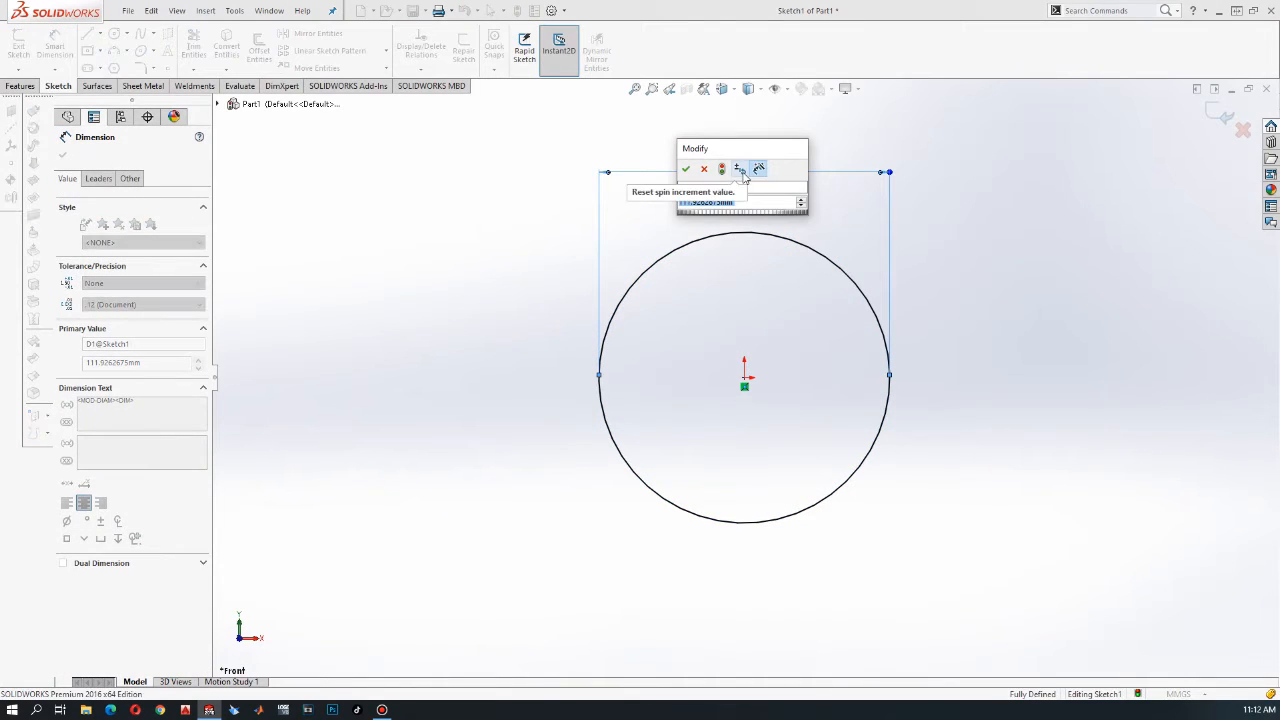
{"action": "type", "text": "150"}
{"action": "key", "text": "Return"}
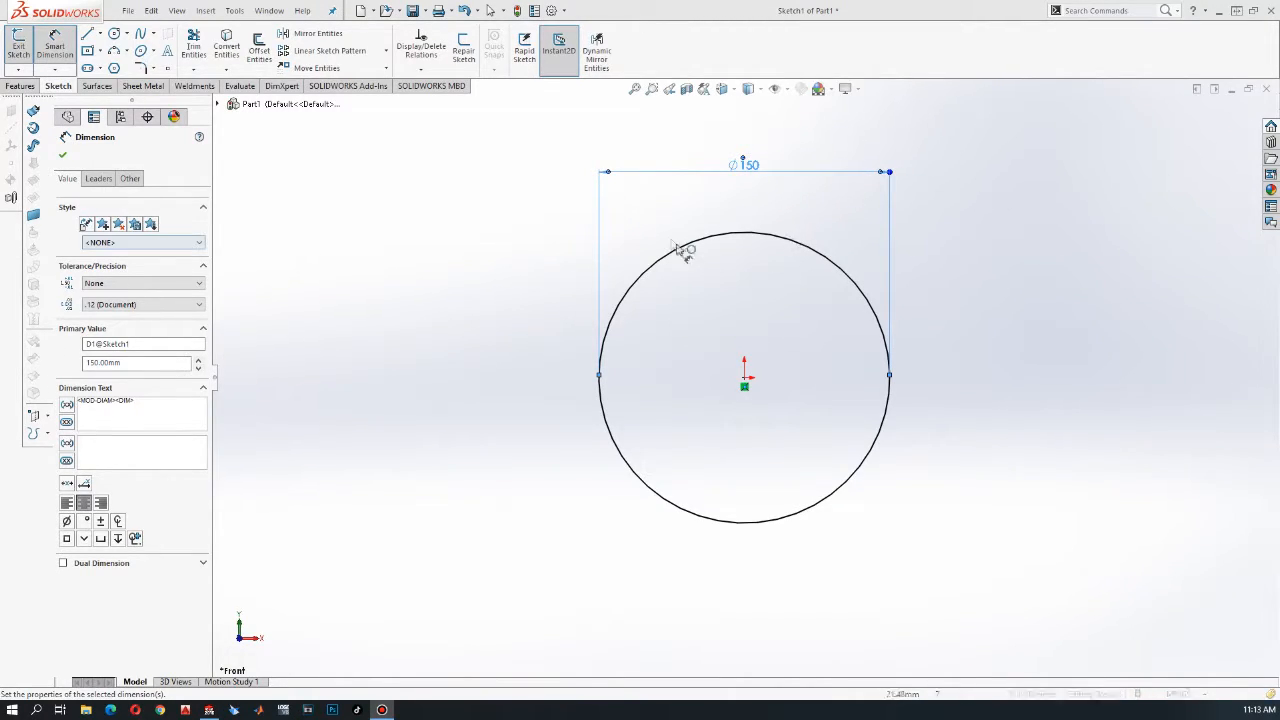
{"action": "left_click", "coordinate": [63, 156]}
Extrude the circle as a blind boss 150 mm deep with a 6-degree inward draft
{"action": "left_click", "coordinate": [19, 86]}
{"action": "left_click", "coordinate": [24, 48]}
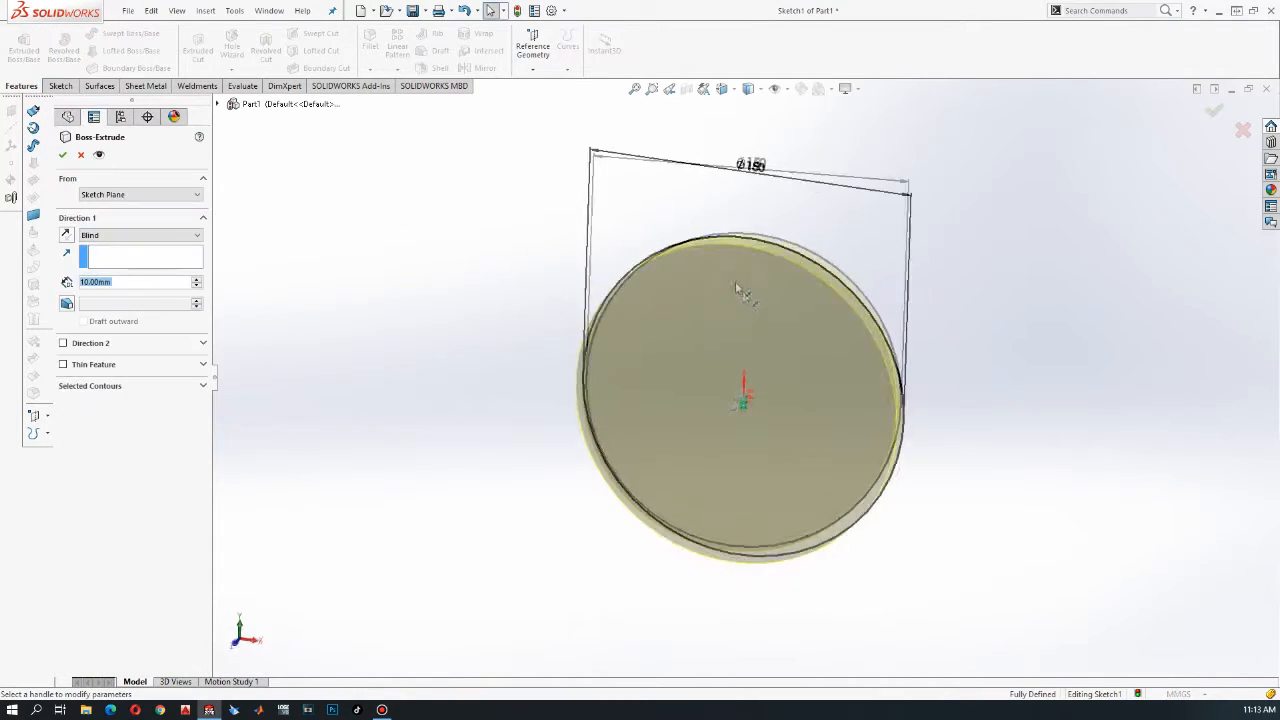
{"action": "left_click", "coordinate": [66, 304]}
{"action": "type", "text": "6"}
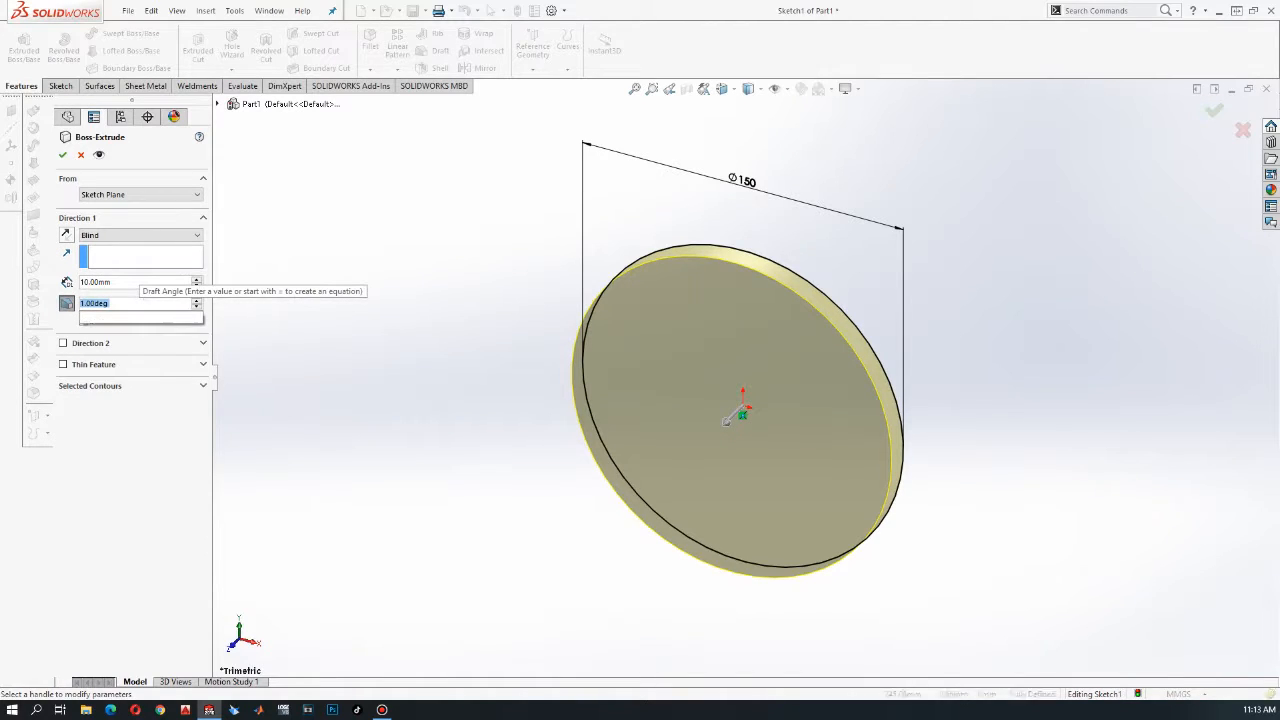
{"action": "key", "text": "Return"}
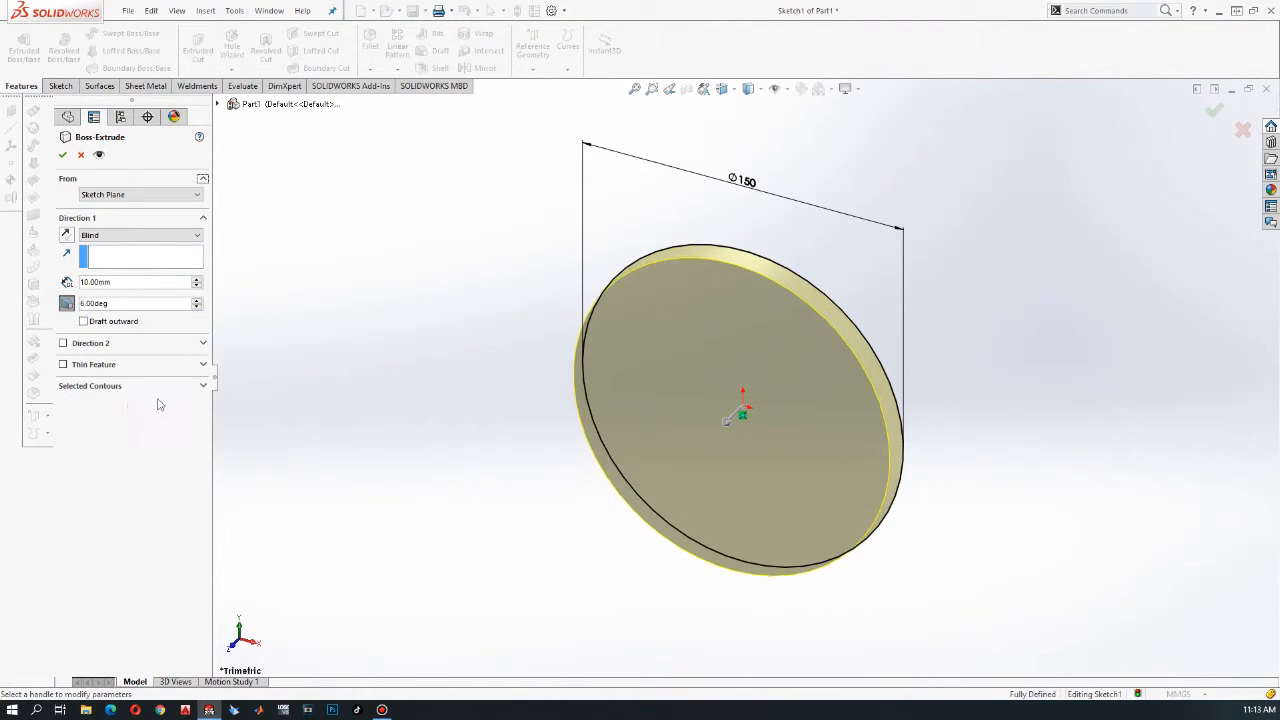
{"action": "middle_click_drag", "start_coordinate": [514, 400], "coordinate": [313, 323]}
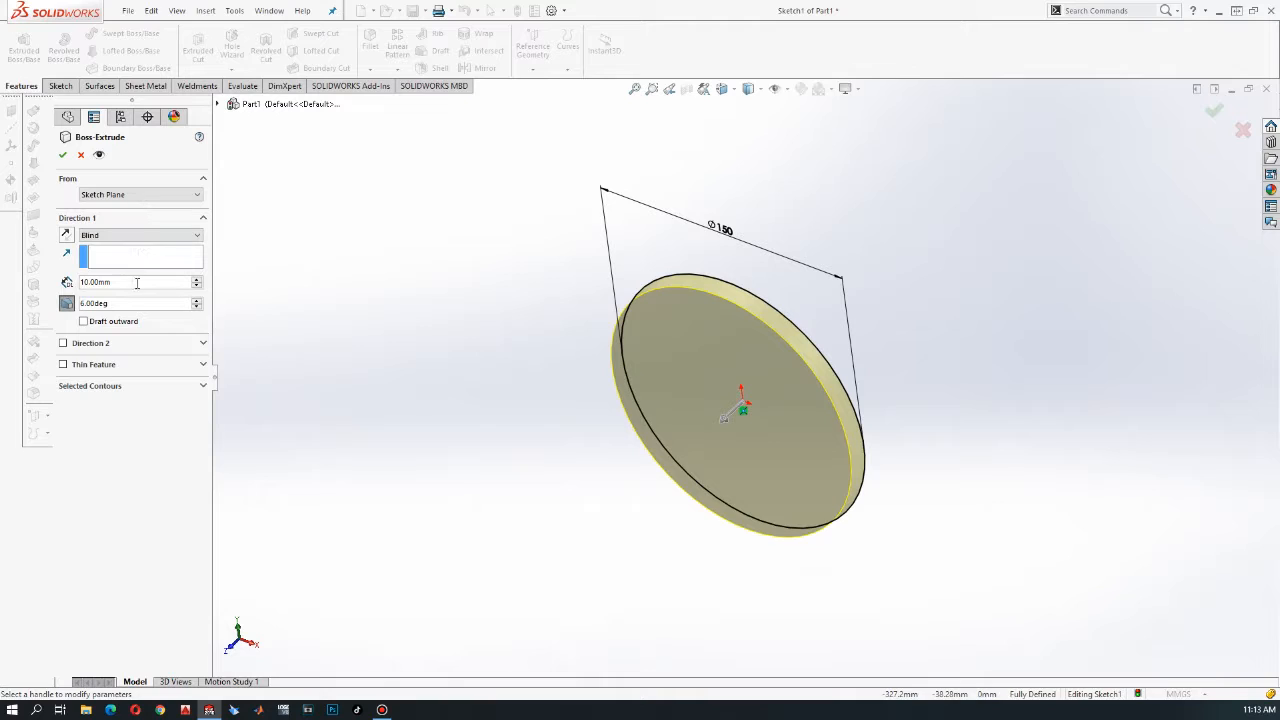
{"action": "type", "text": "150"}
{"action": "key", "text": "Return"}
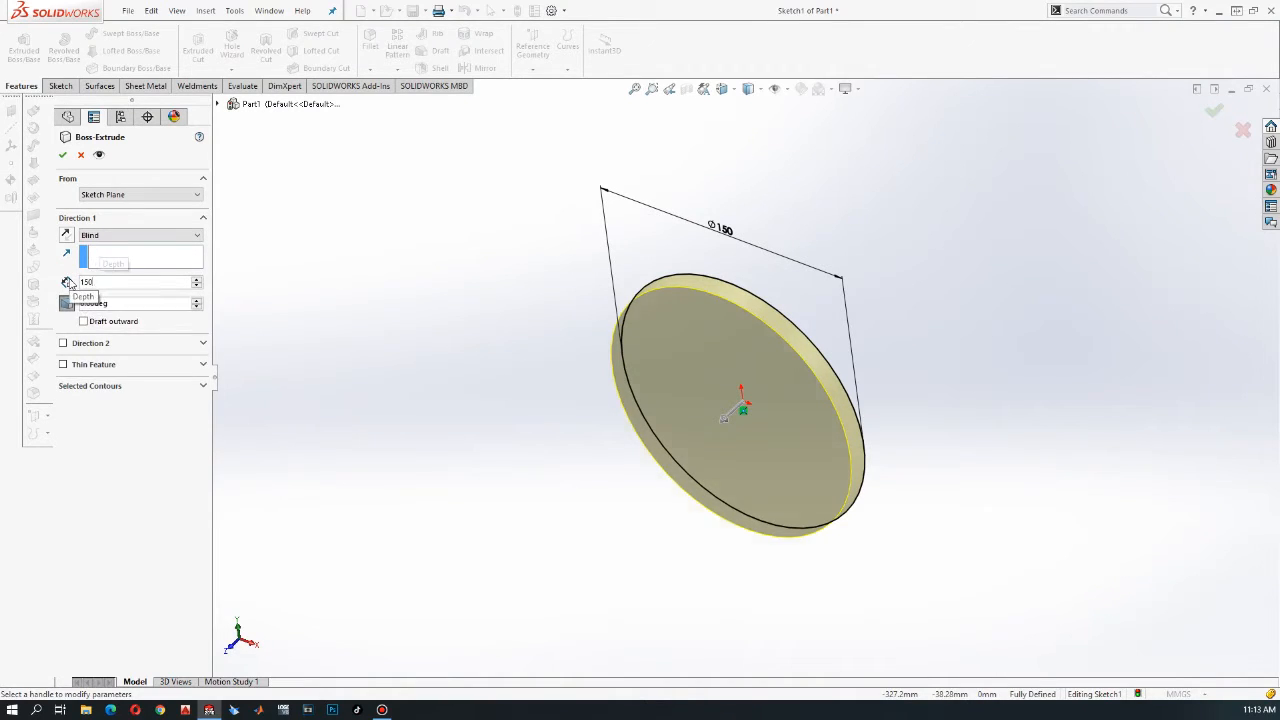
{"action": "middle_click_drag", "start_coordinate": [613, 568], "coordinate": [651, 588]}
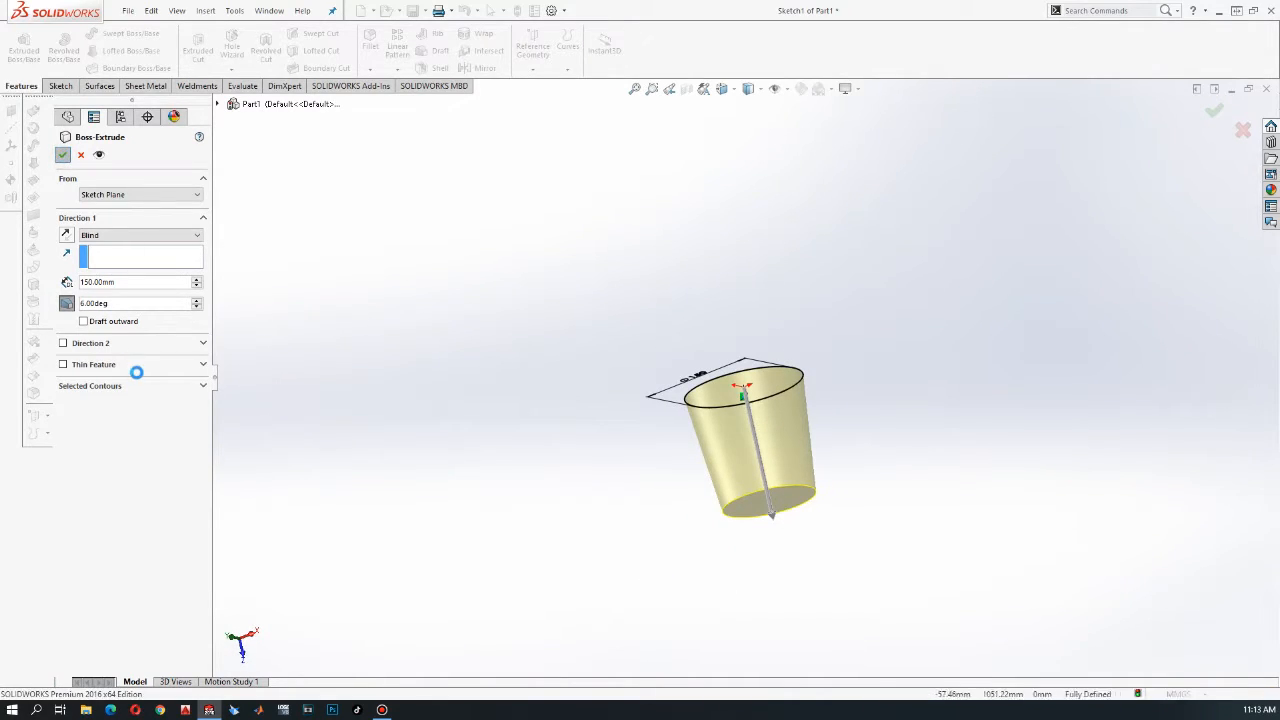
{"action": "key", "text": "Return"}
Start a sketch on the small end face of the tapered body and convert its circular edge into sketch geometry
{"action": "middle_click_drag", "start_coordinate": [700, 450], "coordinate": [689, 357]}
{"action": "scroll", "coordinate": [704, 474], "scroll_direction": "down", "scroll_amount": 3}
{"action": "scroll", "coordinate": [882, 474], "scroll_direction": "up", "scroll_amount": 2}
{"action": "middle_click_drag", "start_coordinate": [946, 438], "coordinate": [947, 388]}
{"action": "scroll", "coordinate": [788, 412], "scroll_direction": "down", "scroll_amount": 2}
{"action": "scroll", "coordinate": [788, 412], "scroll_direction": "up", "scroll_amount": 2}
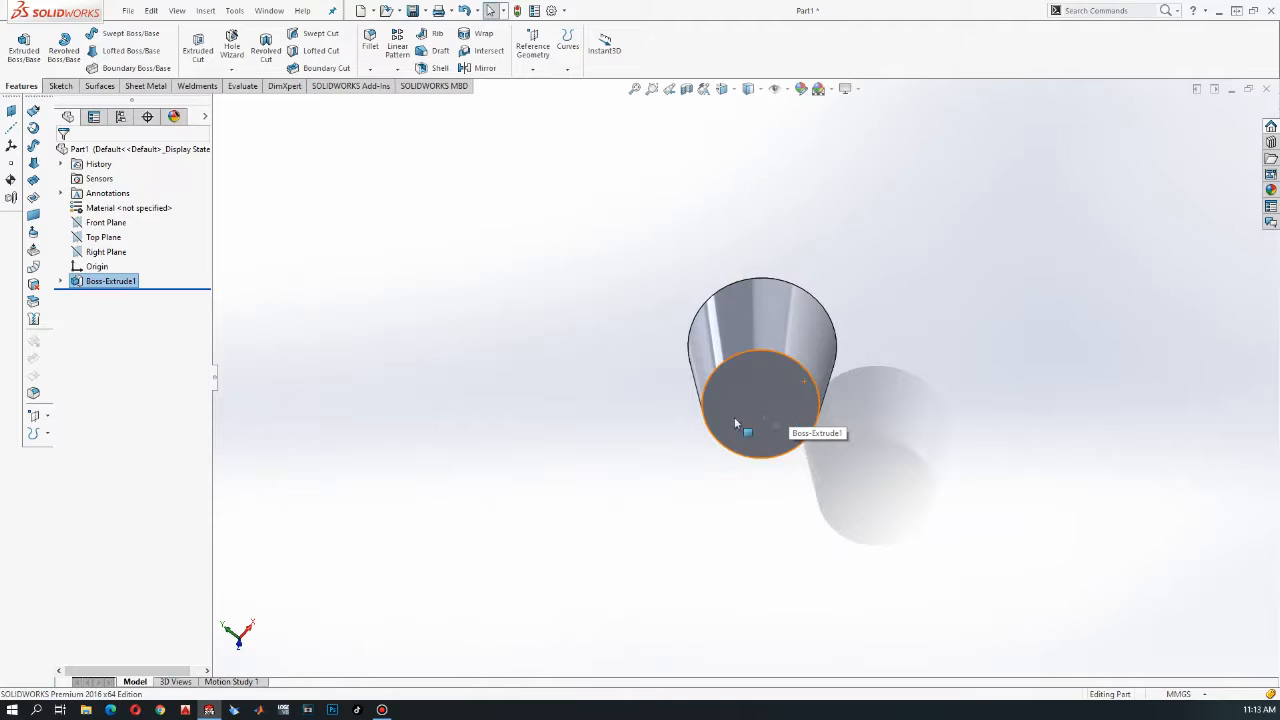
{"action": "left_click", "coordinate": [793, 418]}
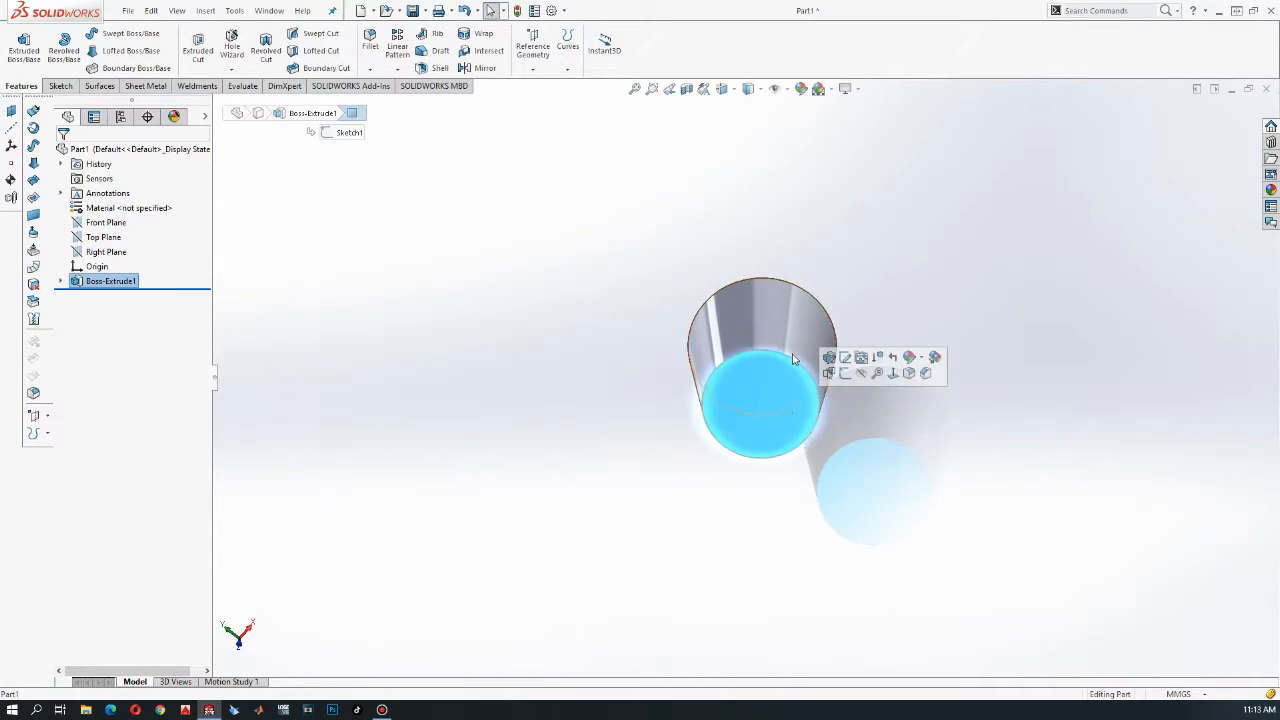
{"action": "left_click", "coordinate": [848, 370]}
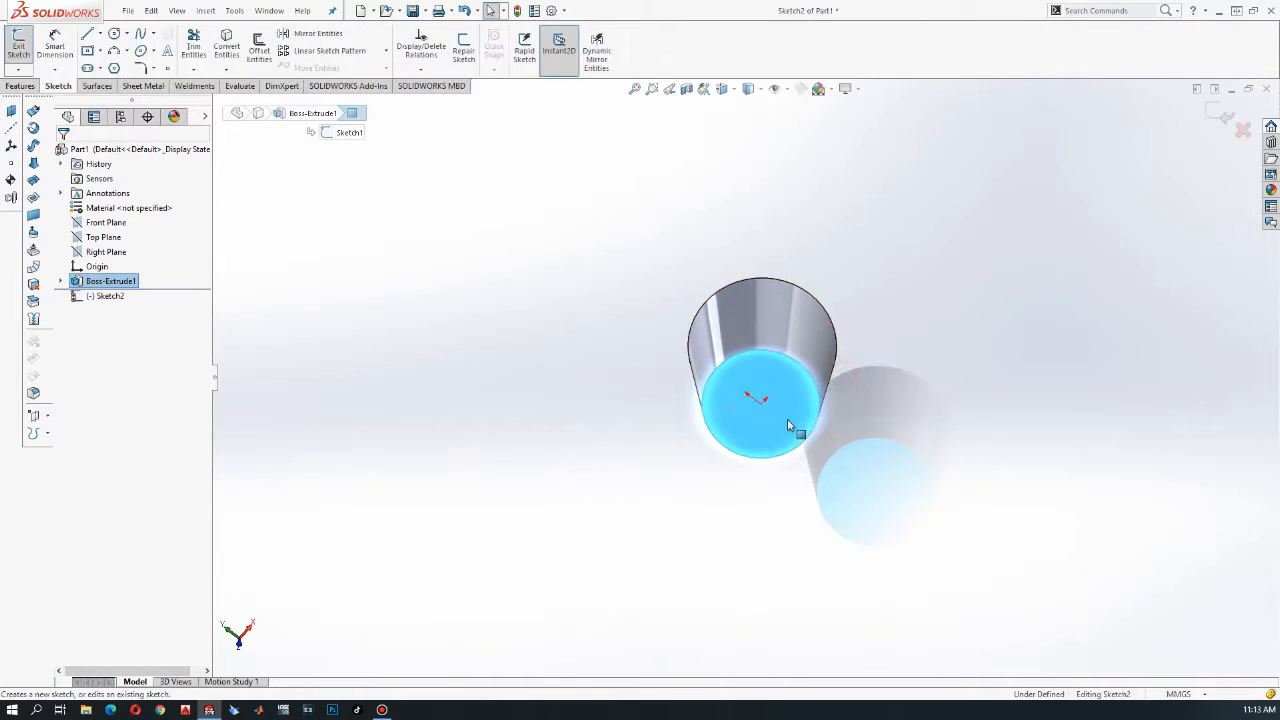
{"action": "left_click", "coordinate": [231, 43]}
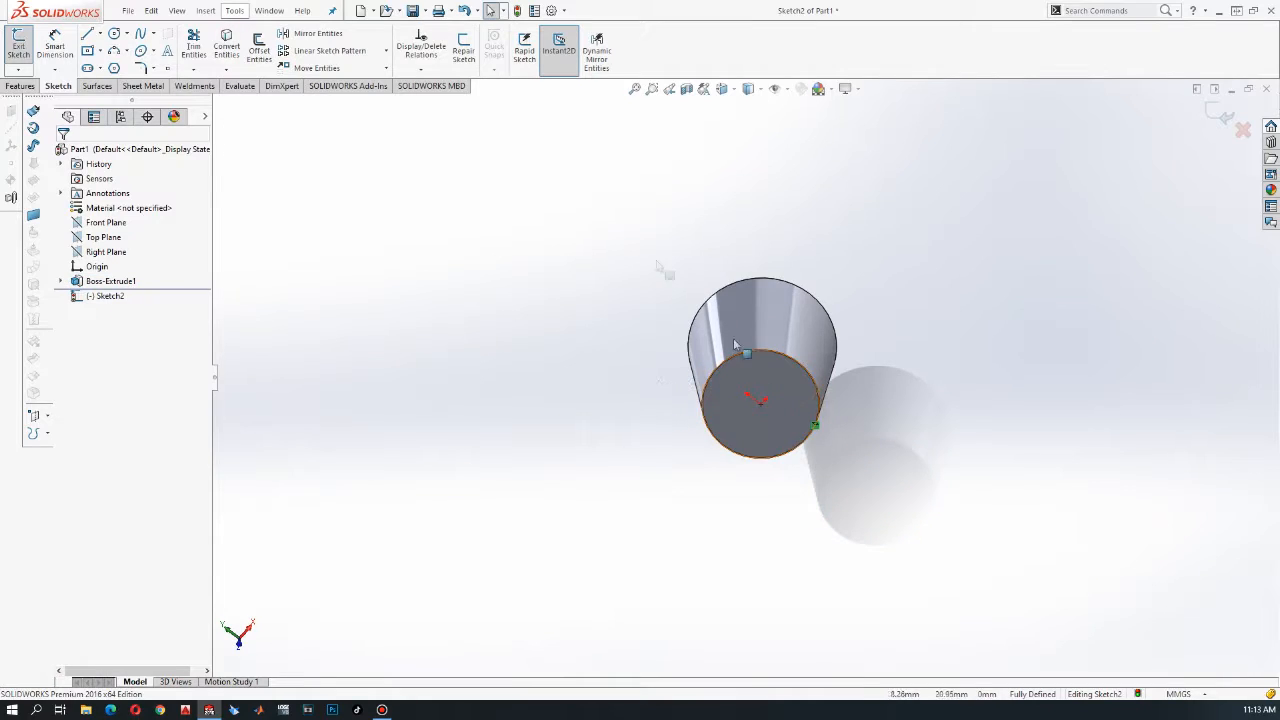
Offset the small end face's circular edge inward by 2 mm
{"action": "left_click", "coordinate": [257, 50]}
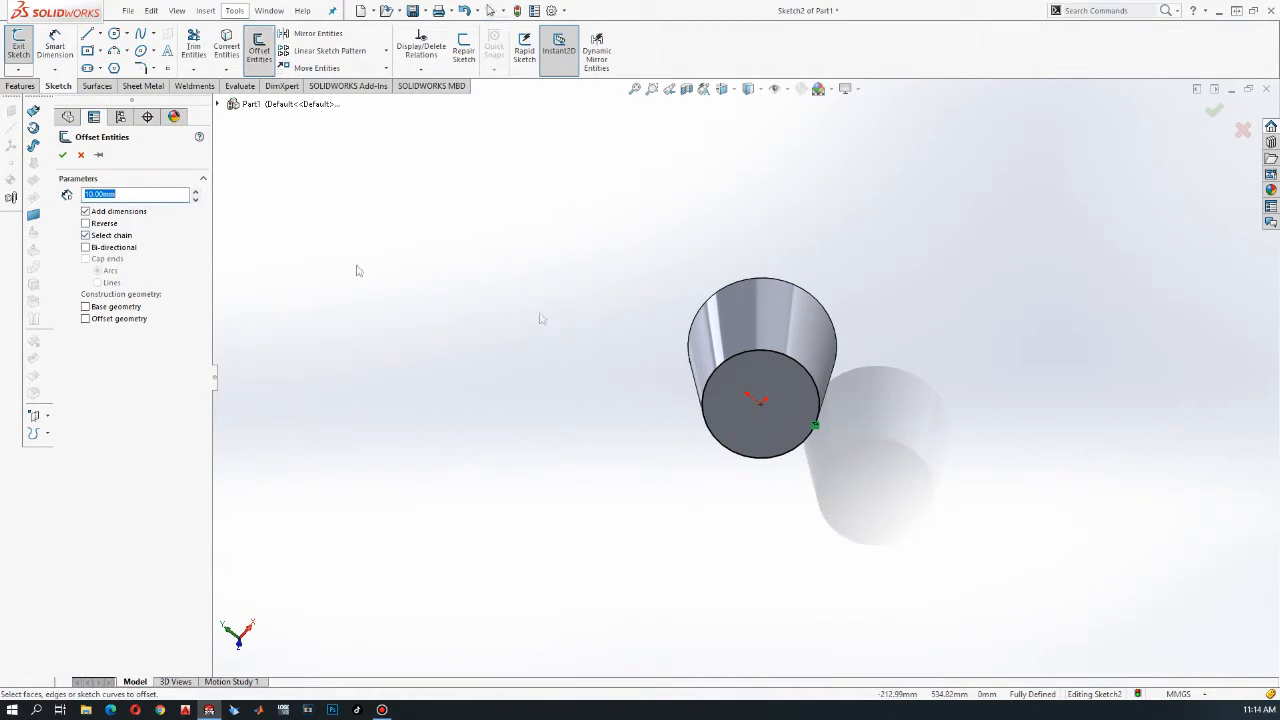
{"action": "left_click", "coordinate": [770, 357]}
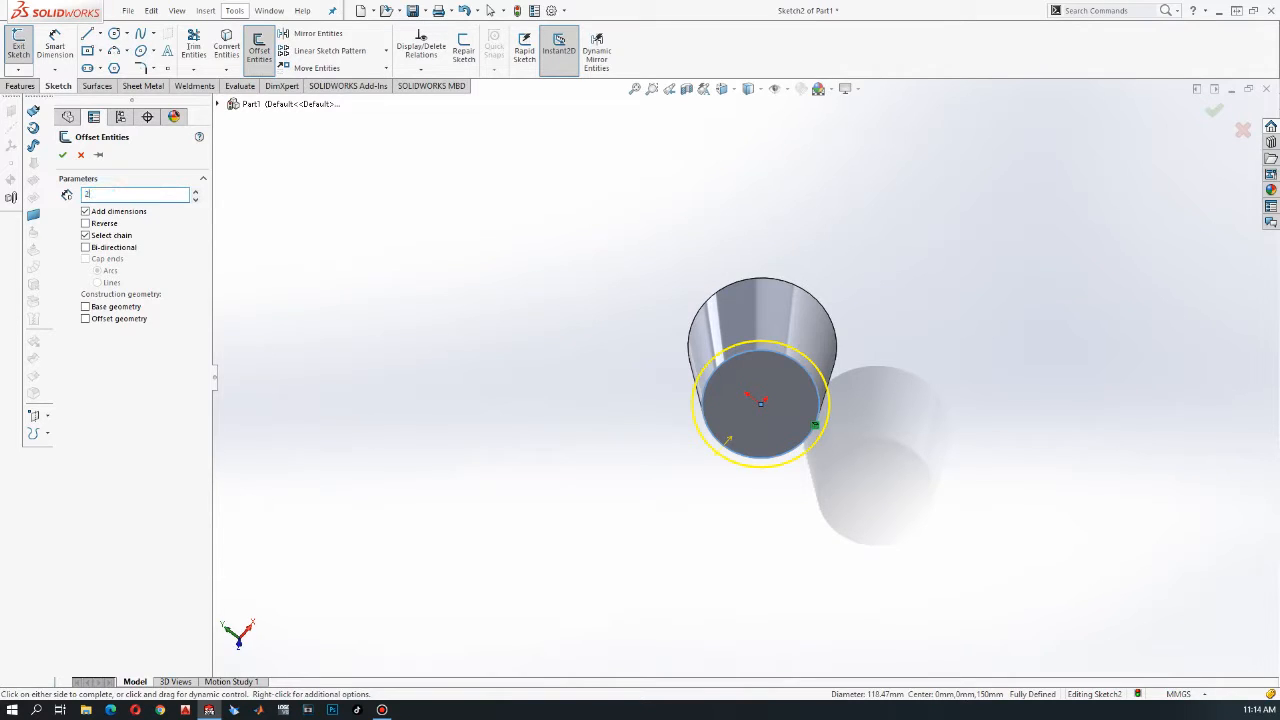
{"action": "type", "text": "2"}
{"action": "key", "text": "Return"}
{"action": "left_click", "coordinate": [87, 224]}
{"action": "scroll", "coordinate": [785, 420], "scroll_direction": "down", "scroll_amount": 4}
{"action": "middle_click_drag", "start_coordinate": [746, 329], "coordinate": [611, 326]}
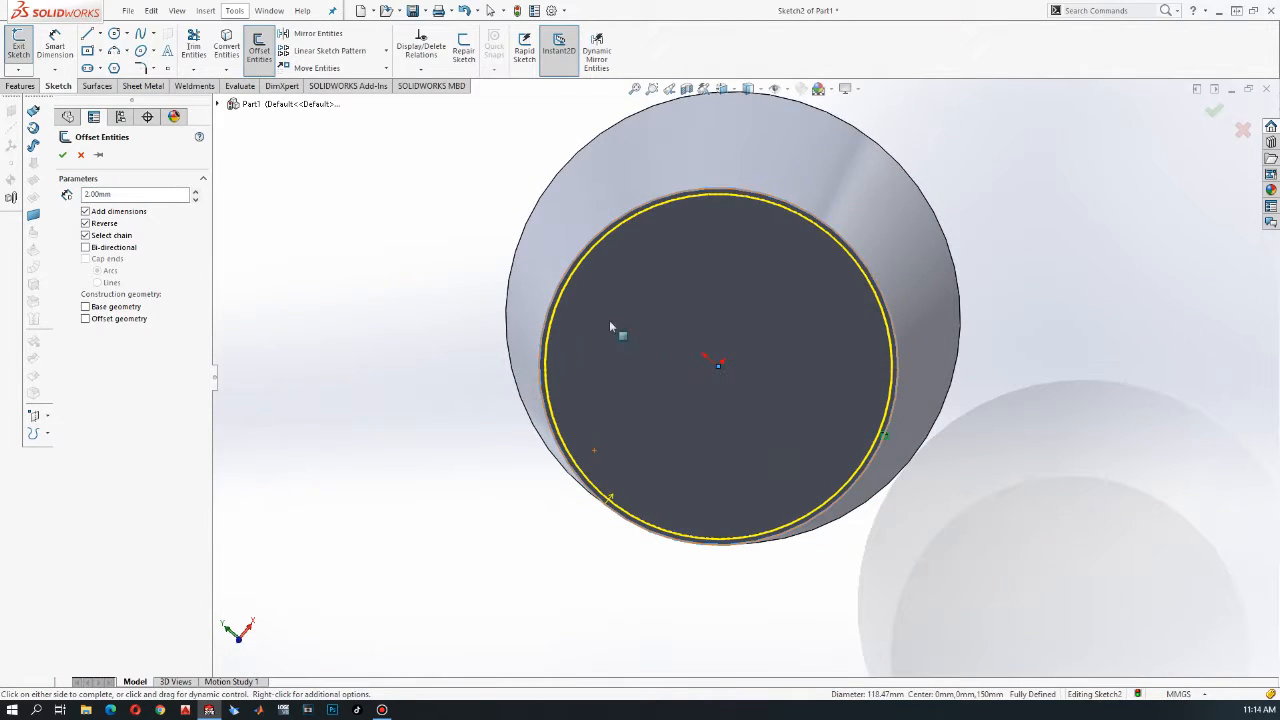
{"action": "left_click", "coordinate": [62, 156]}
Set up a blind extruded cut of the inner circular region on the small end face, 15 mm deep
{"action": "left_click", "coordinate": [24, 87]}
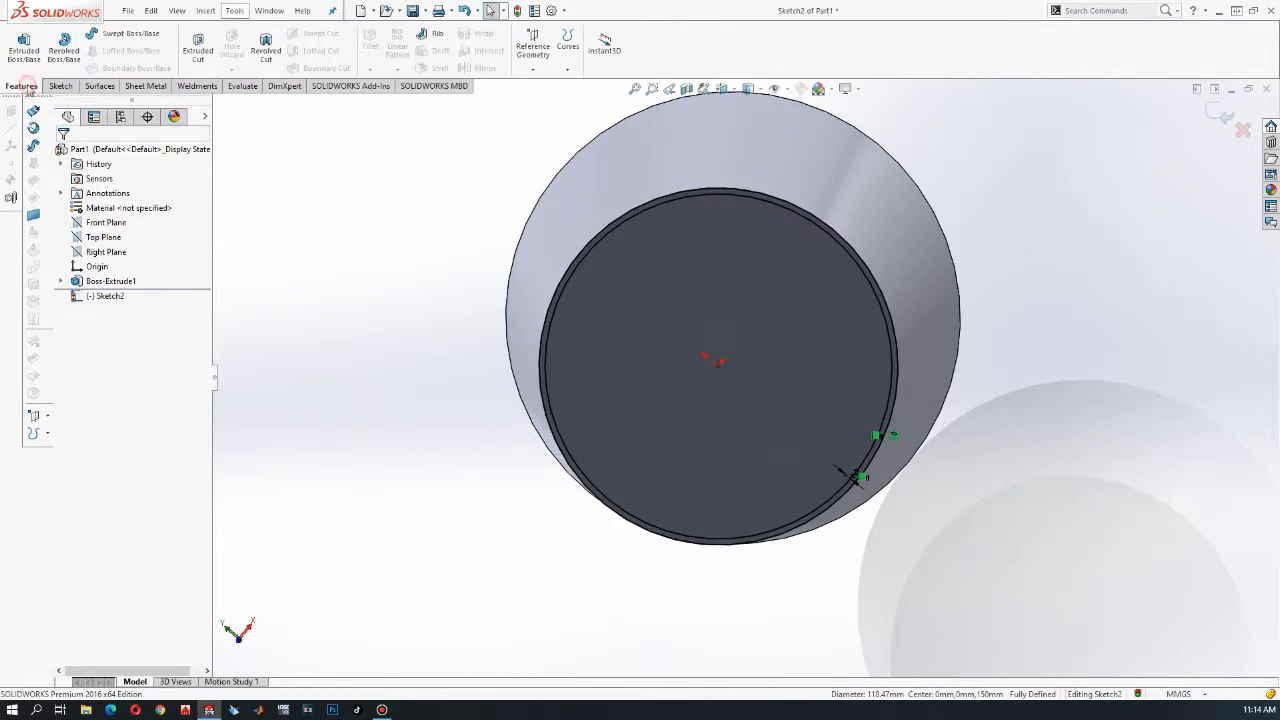
{"action": "left_click", "coordinate": [205, 56]}
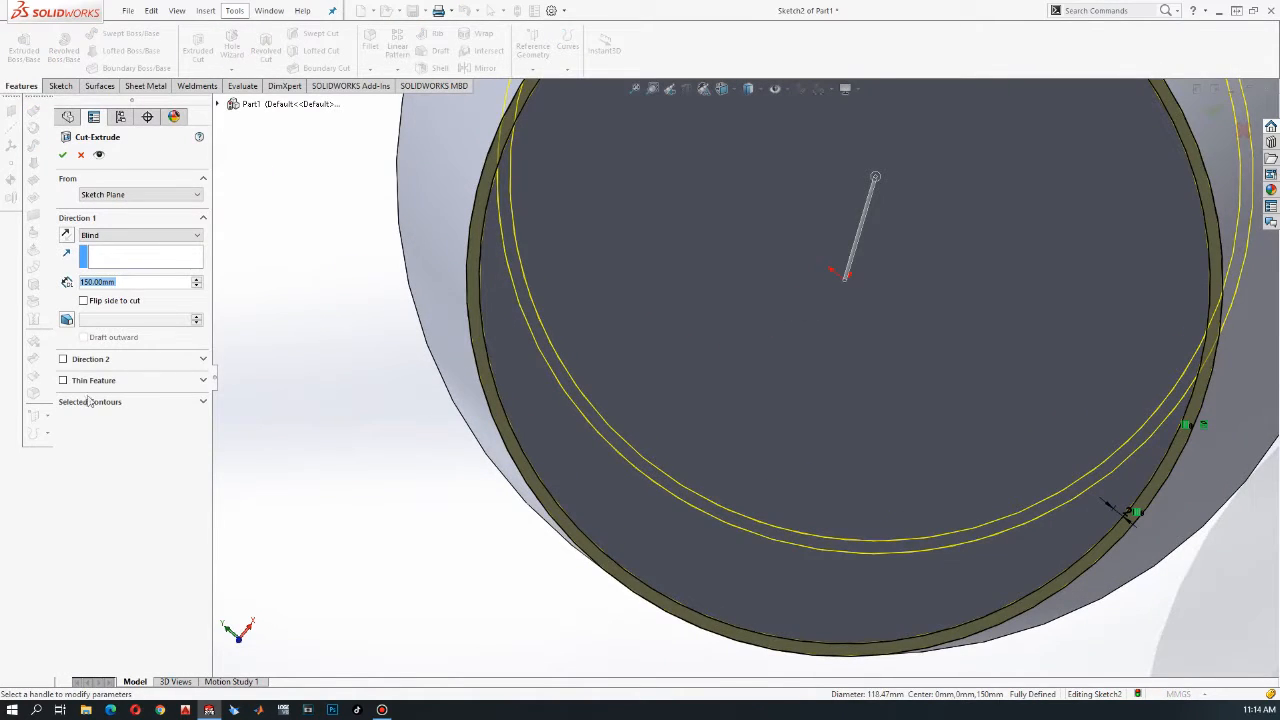
{"action": "left_click", "coordinate": [92, 401]}
{"action": "left_click", "coordinate": [758, 360]}
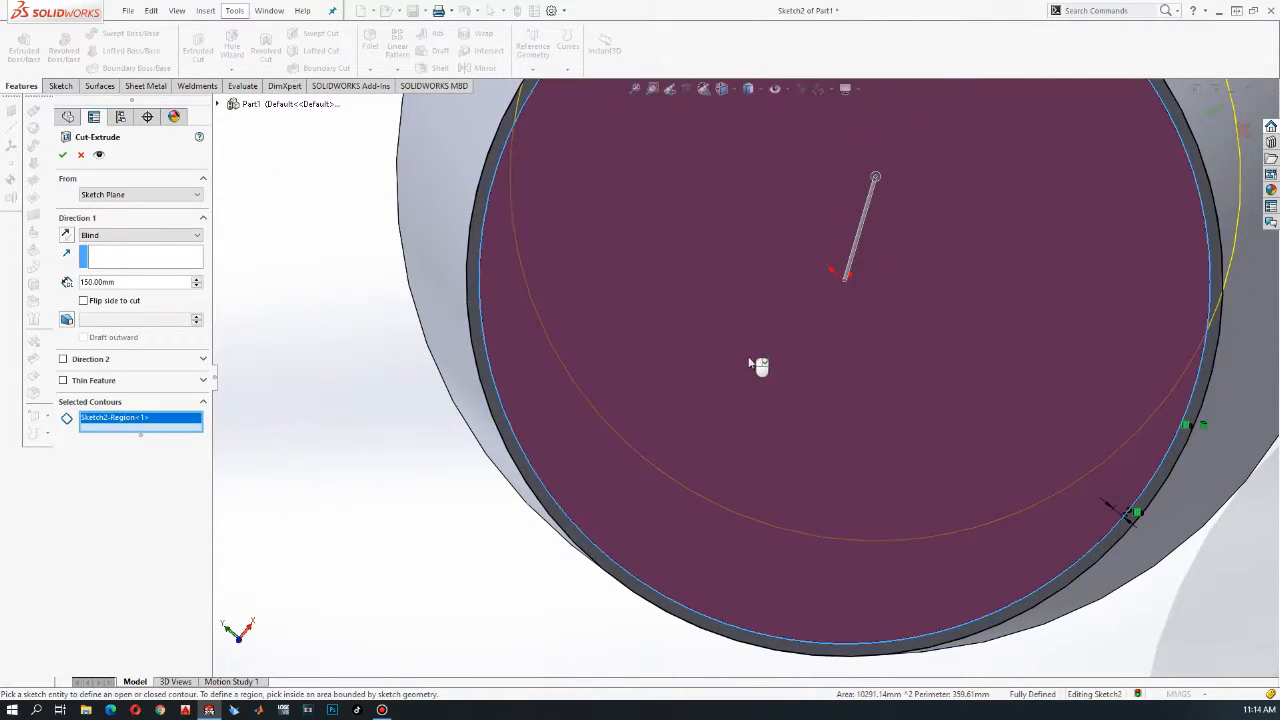
{"action": "scroll", "coordinate": [749, 363], "scroll_direction": "up", "scroll_amount": 3}
{"action": "middle_click_drag", "start_coordinate": [754, 363], "coordinate": [769, 404]}
{"action": "scroll", "coordinate": [769, 404], "scroll_direction": "up", "scroll_amount": 5}
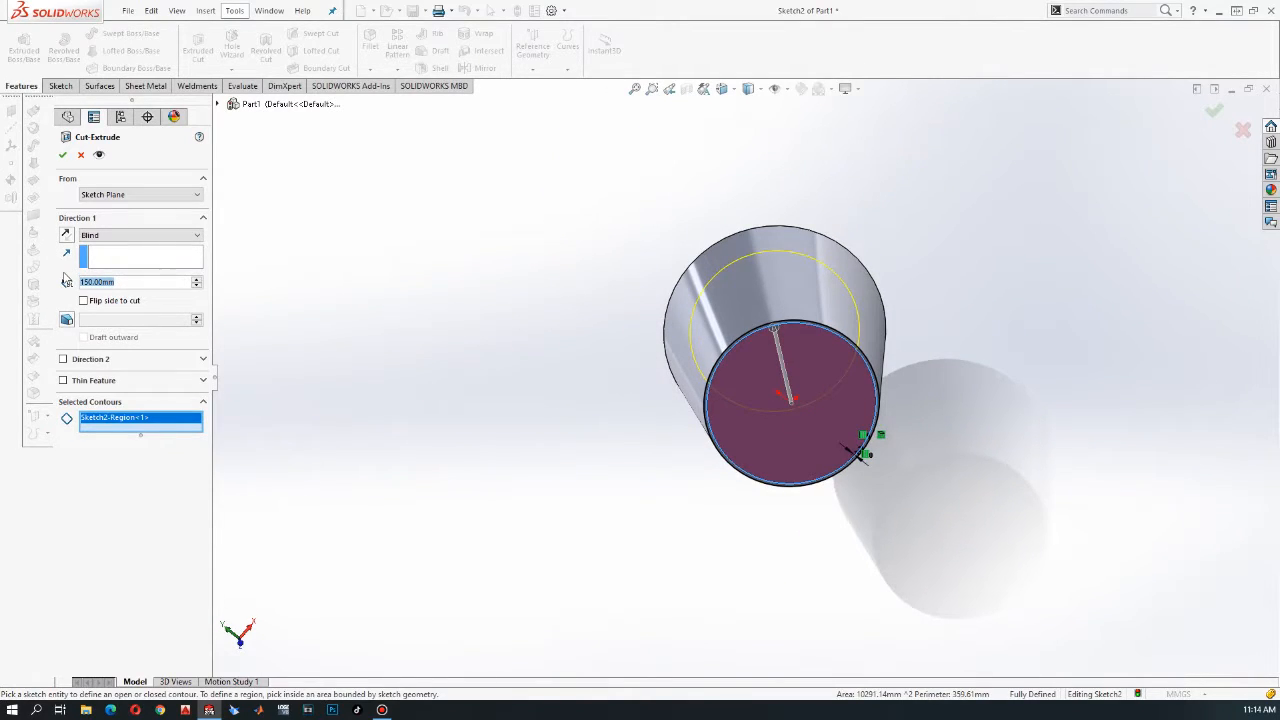
{"action": "type", "text": "15"}
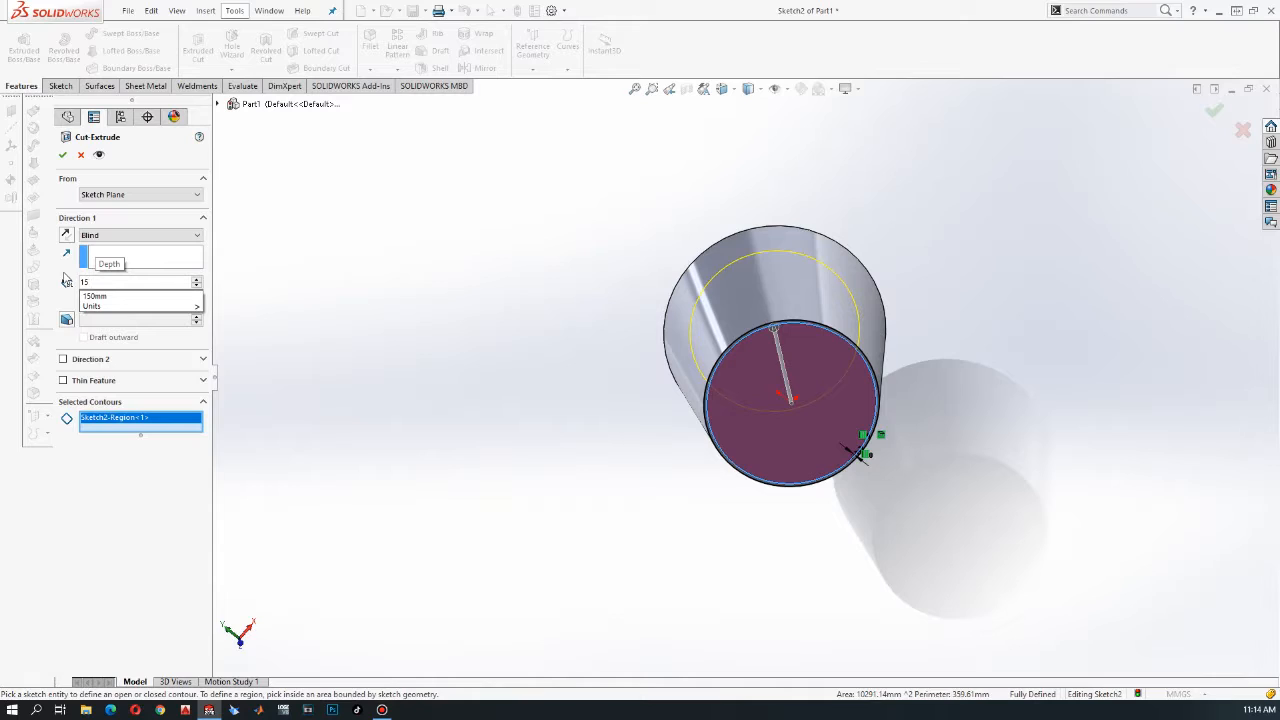
{"action": "key", "text": "Return"}
Add a 6-degree draft to the extruded cut and complete the feature
{"action": "scroll", "coordinate": [686, 417], "scroll_direction": "up", "scroll_amount": 3}
{"action": "mouse_move", "coordinate": [686, 417]}
{"action": "middle_mouse_down"}
{"action": "mouse_move", "coordinate": [691, 514]}
{"action": "mouse_move", "coordinate": [709, 414]}
{"action": "middle_mouse_up"}
{"action": "scroll", "coordinate": [315, 404], "scroll_direction": "down", "scroll_amount": 2}
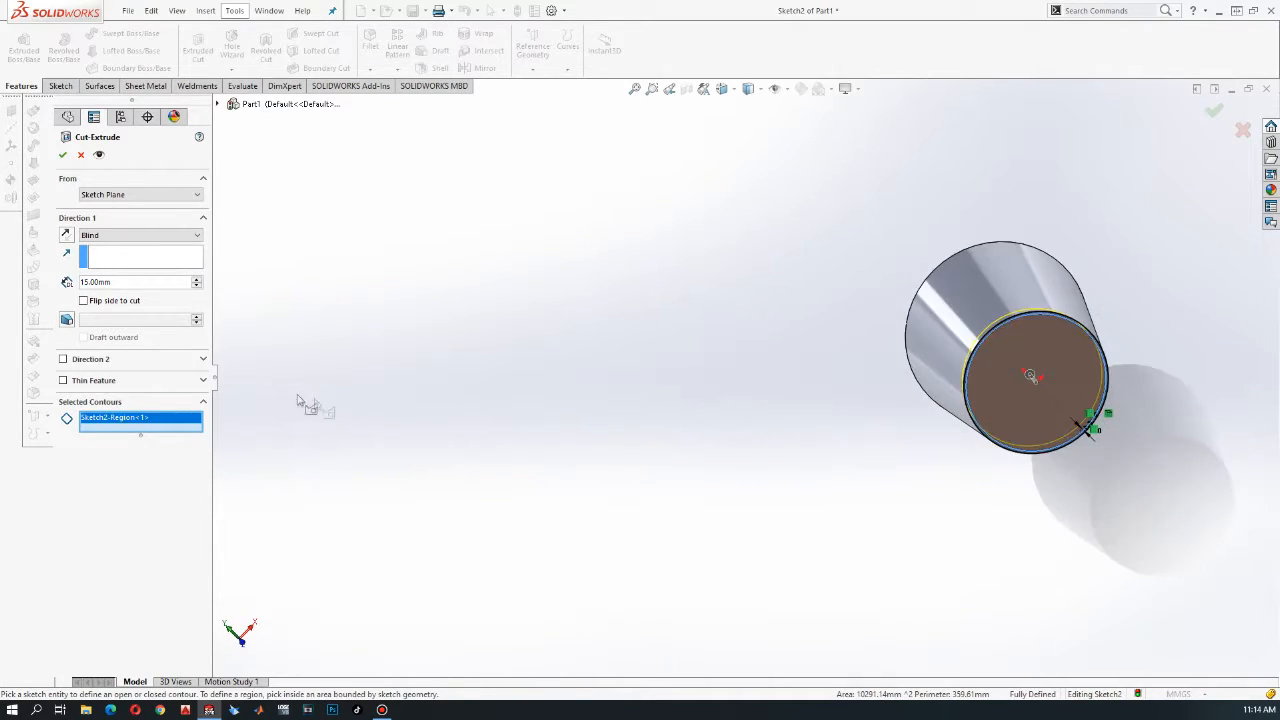
{"action": "scroll", "coordinate": [1020, 474], "scroll_direction": "up", "scroll_amount": 2}
{"action": "middle_click_drag", "start_coordinate": [954, 420], "coordinate": [926, 422]}
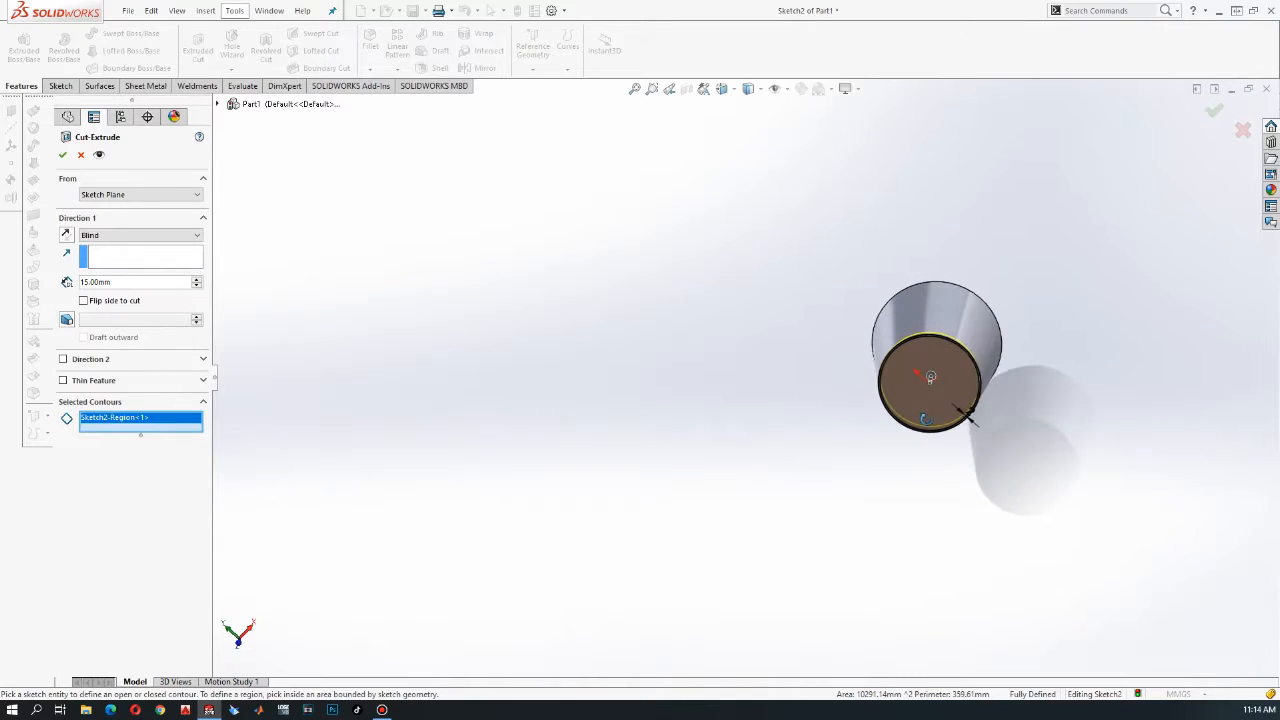
{"action": "left_click", "coordinate": [66, 320]}
{"action": "middle_click_drag", "start_coordinate": [778, 405], "coordinate": [800, 380]}
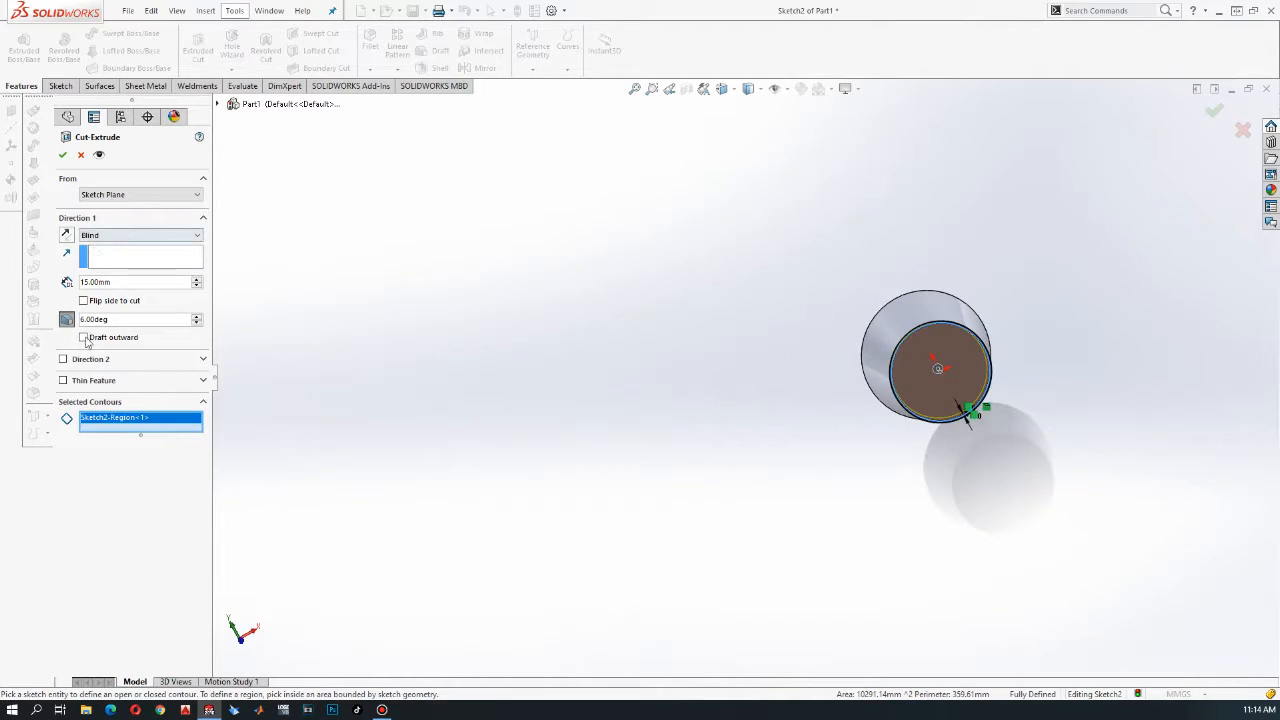
{"action": "middle_click_drag", "start_coordinate": [541, 358], "coordinate": [452, 500]}
{"action": "left_click", "coordinate": [64, 156]}
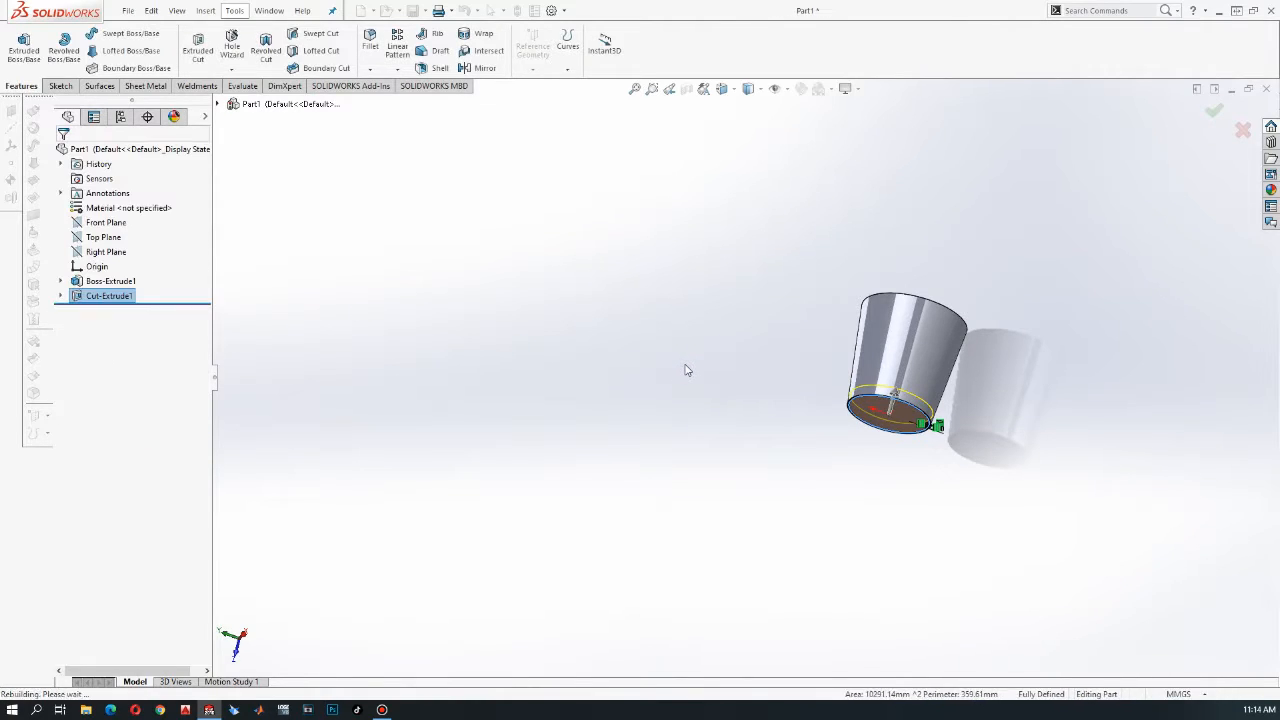
Shell the body to a 2 mm wall thickness, removing the large end face
{"action": "middle_click_drag", "start_coordinate": [1026, 428], "coordinate": [851, 477]}
{"action": "left_click", "coordinate": [791, 419]}
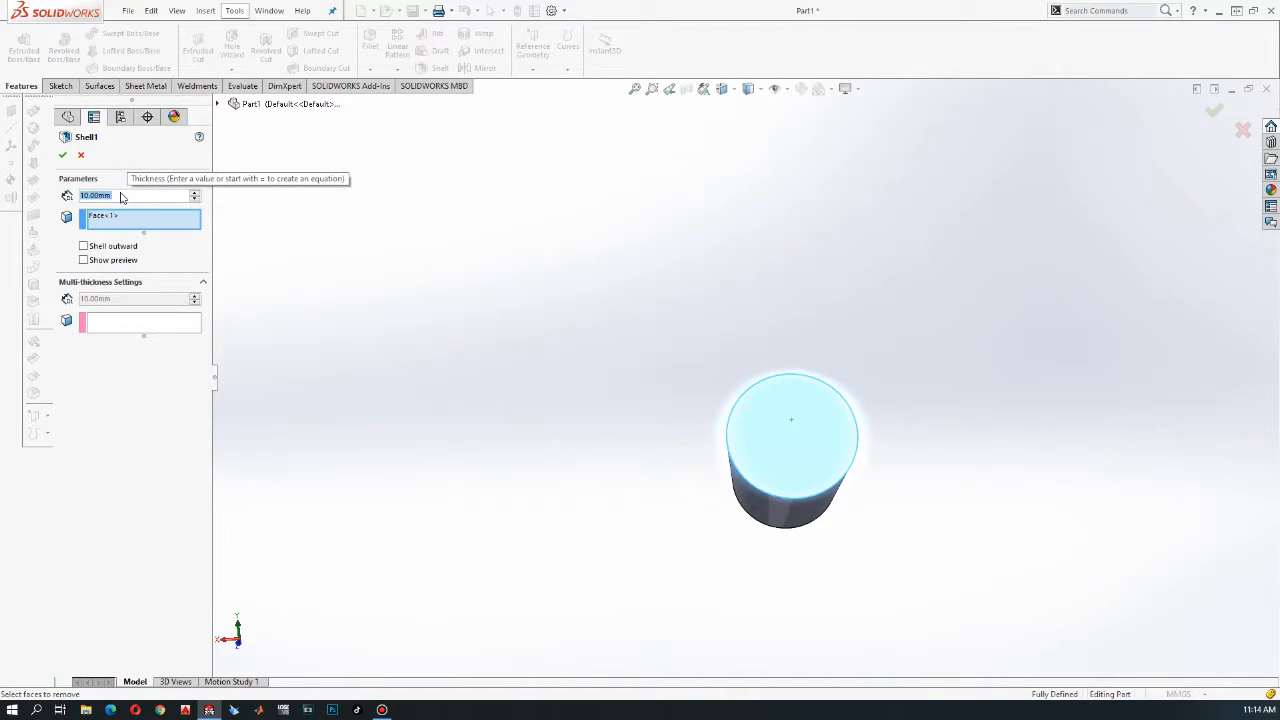
{"action": "type", "text": "2"}
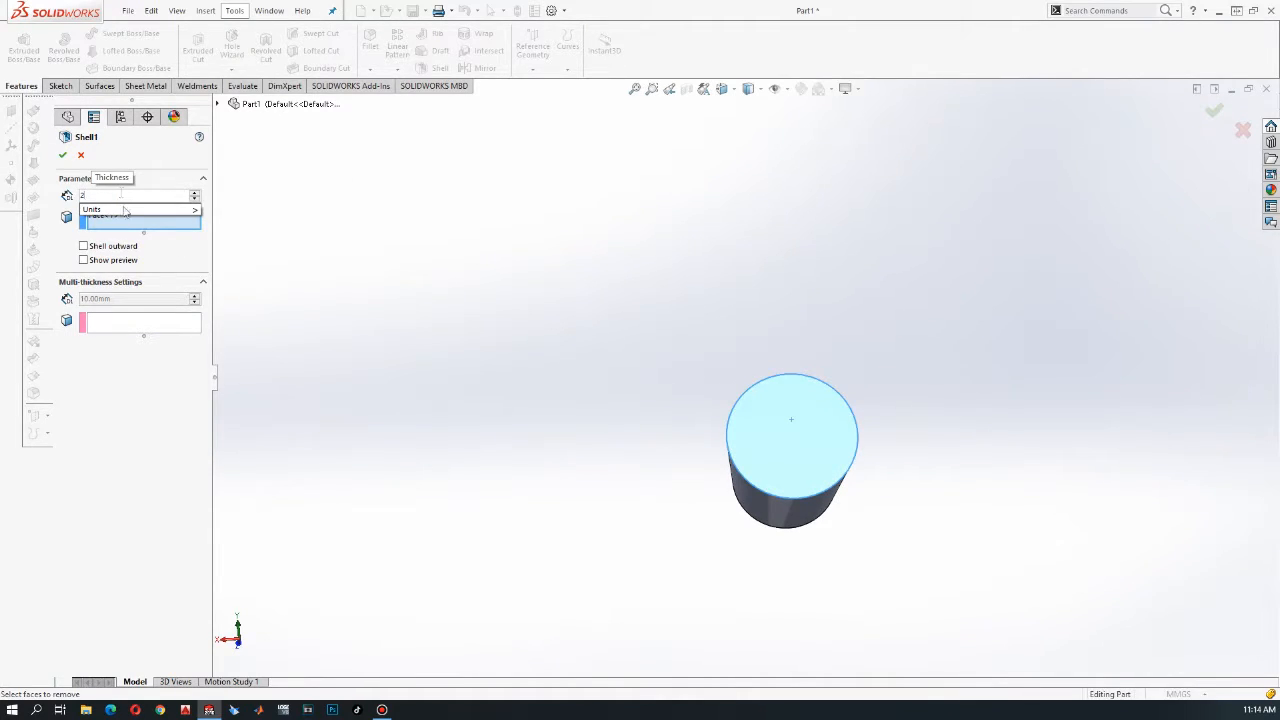
{"action": "left_click", "coordinate": [146, 421]}
{"action": "left_click", "coordinate": [61, 156]}
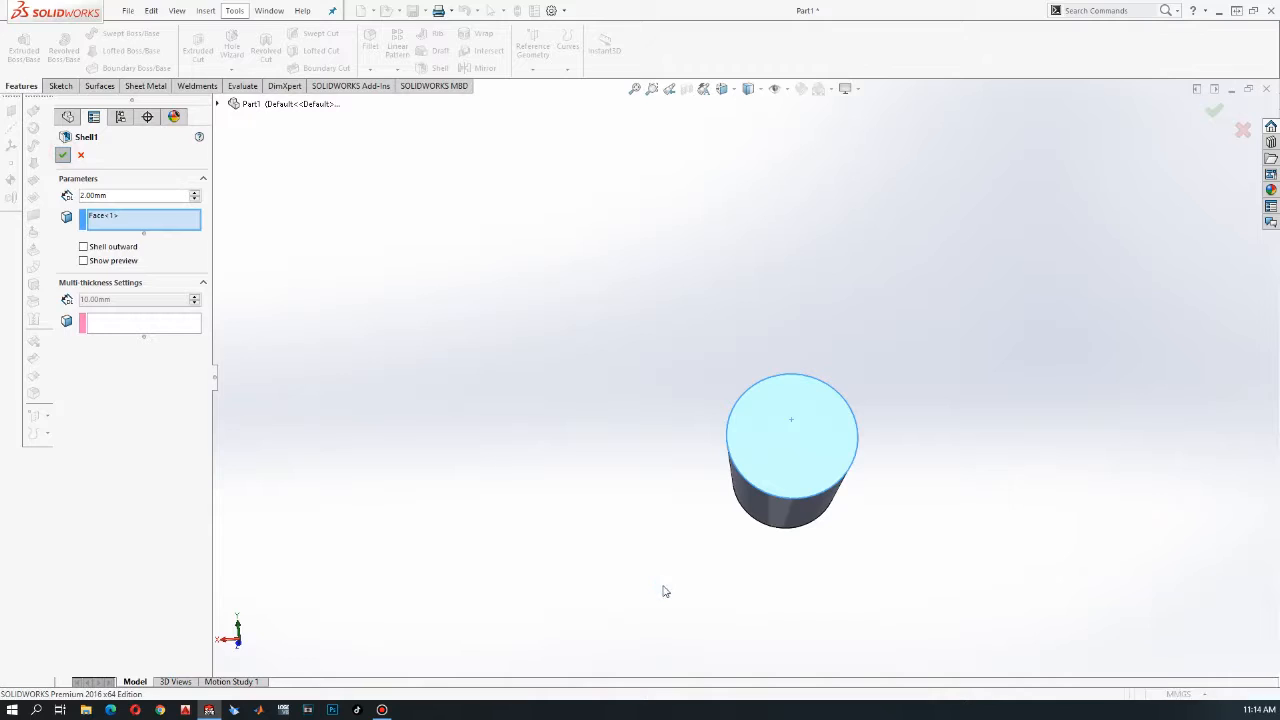
Fillet the outer edge of the open rim with a 2 mm radius
{"action": "middle_click_drag", "start_coordinate": [850, 593], "coordinate": [765, 292]}
{"action": "scroll", "coordinate": [813, 438], "scroll_direction": "down", "scroll_amount": 3}
{"action": "middle_click_drag", "start_coordinate": [813, 440], "coordinate": [771, 400]}
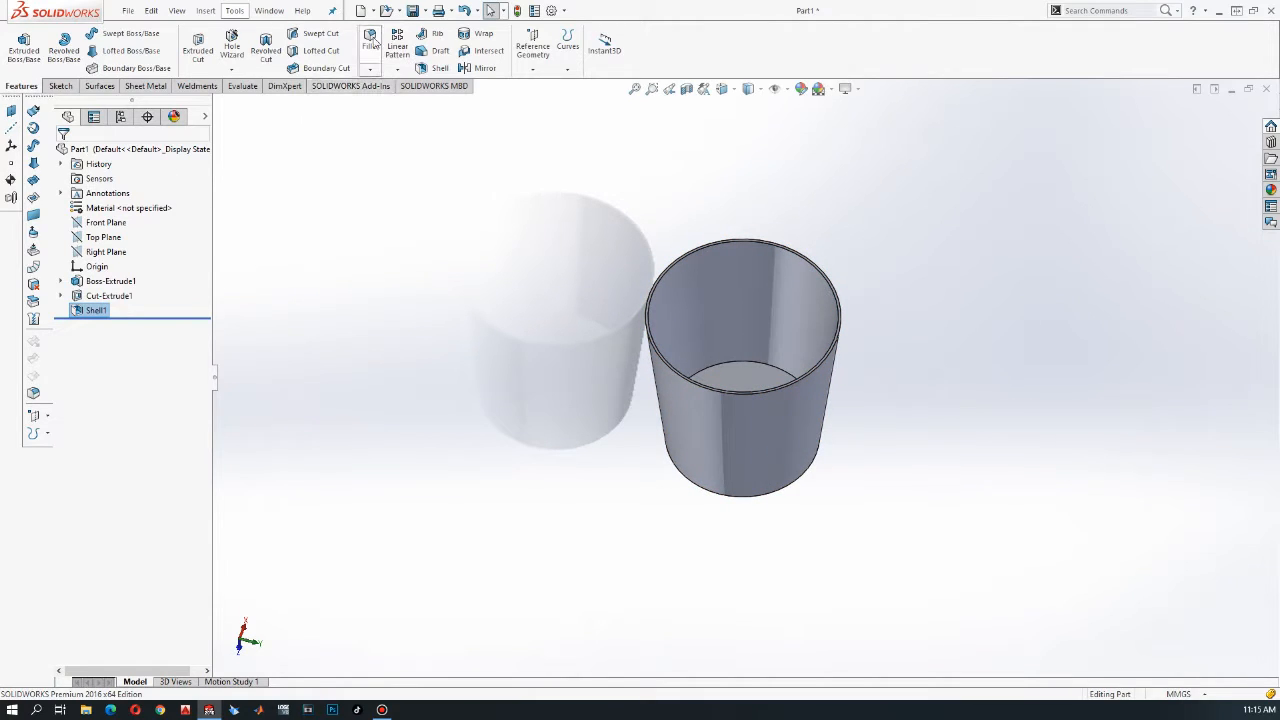
{"action": "scroll", "coordinate": [725, 398], "scroll_direction": "down", "scroll_amount": 5}
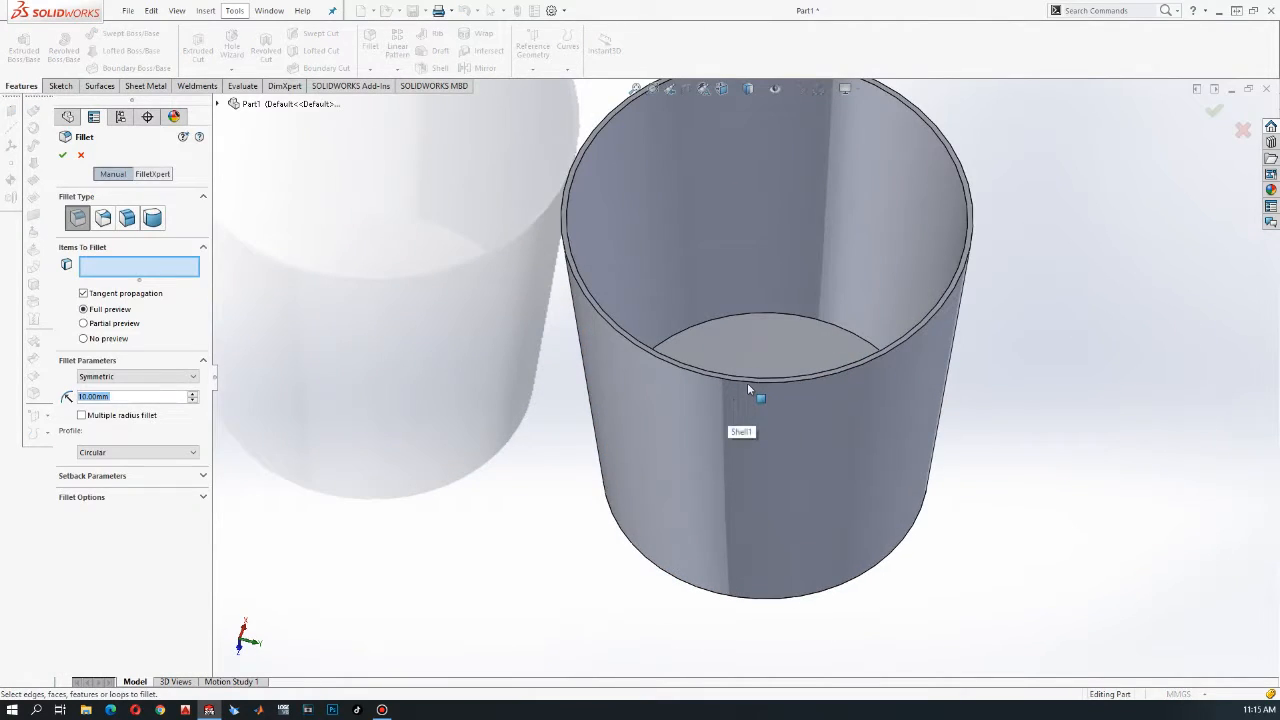
{"action": "left_click", "coordinate": [748, 380]}
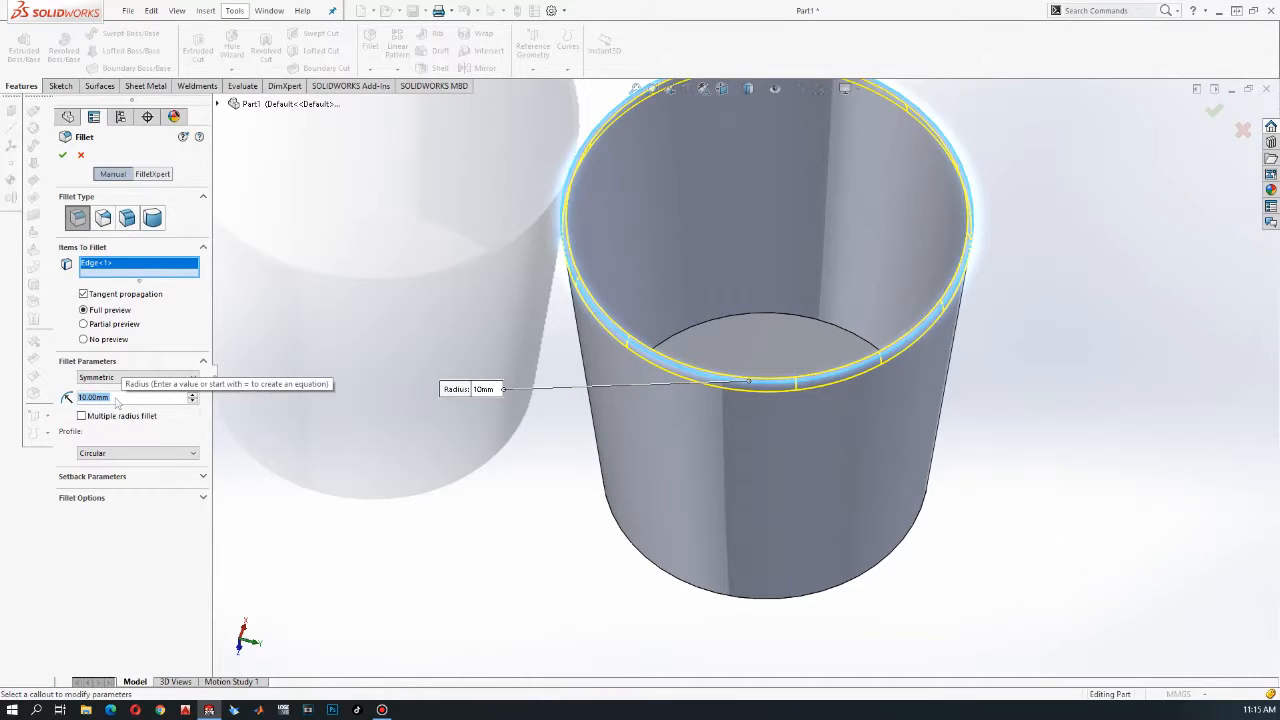
{"action": "type", "text": "2"}
{"action": "key", "text": "Return"}
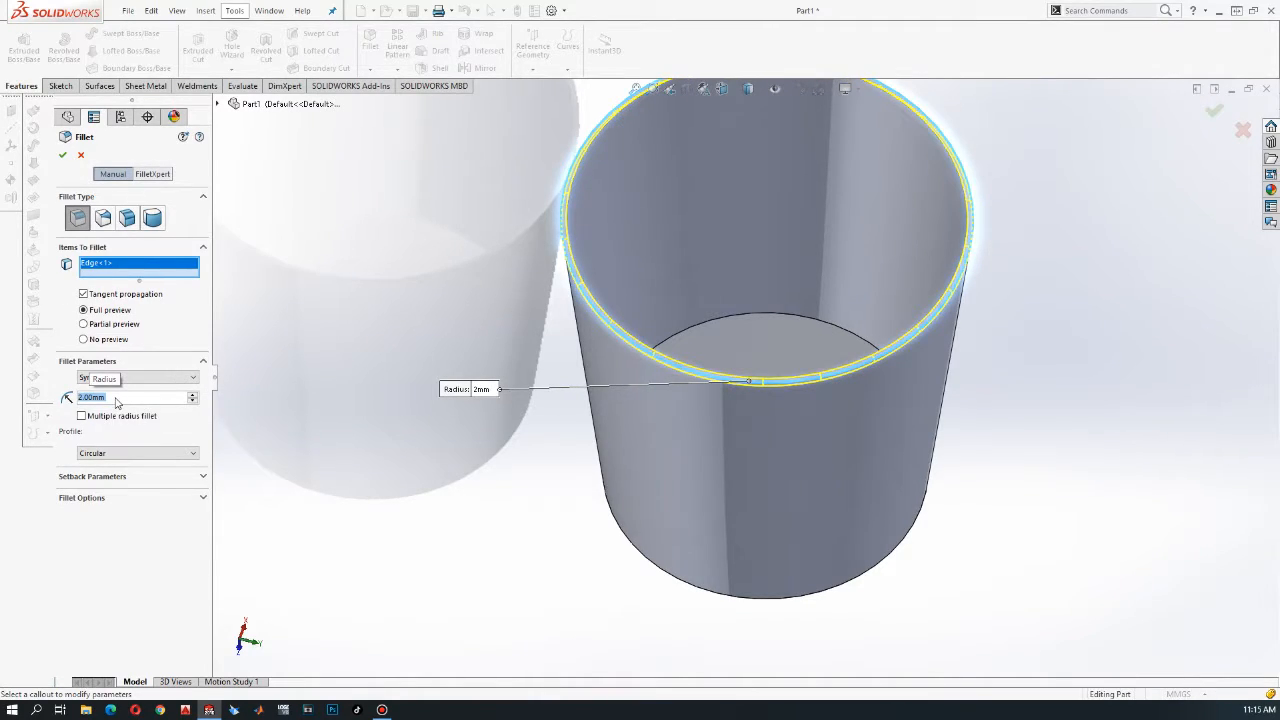
{"action": "key", "text": "Return"}
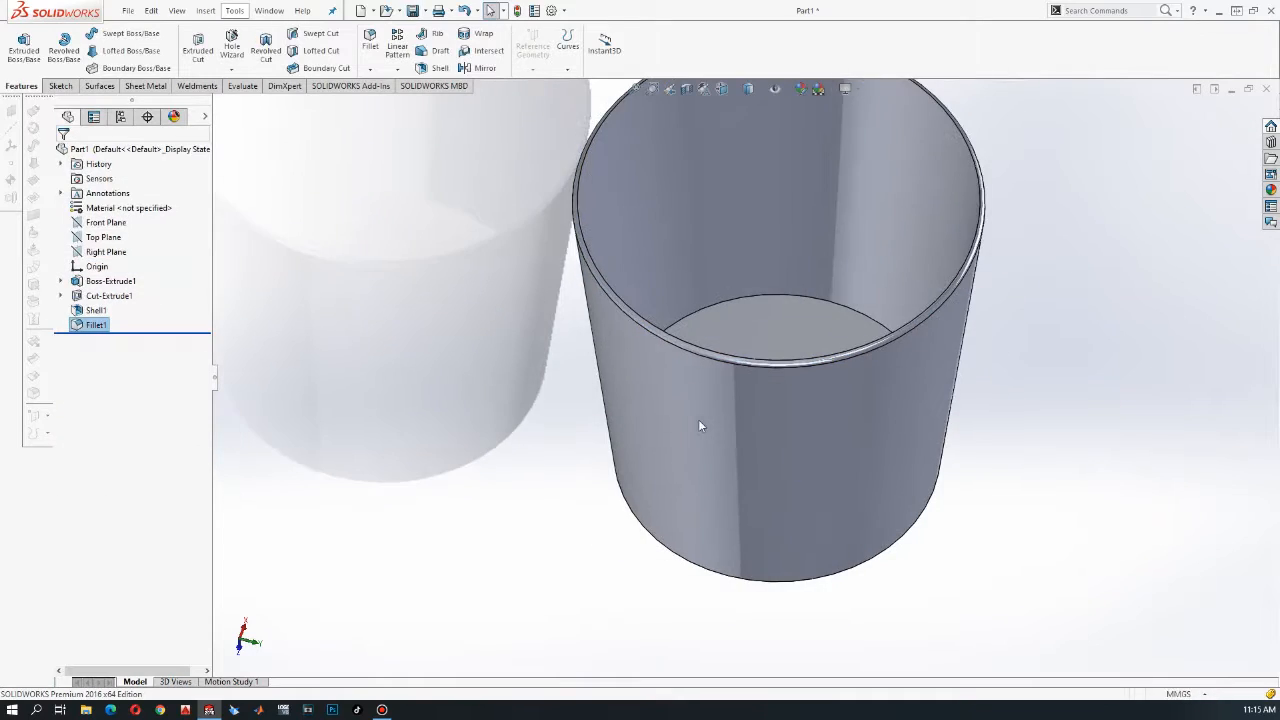
Examine the rounded open rim up close and the recessed base of the container
{"action": "scroll", "coordinate": [714, 394], "scroll_direction": "up", "scroll_amount": 1}
{"action": "middle_click_drag", "start_coordinate": [714, 394], "coordinate": [684, 402]}
{"action": "scroll", "coordinate": [661, 399], "scroll_direction": "down", "scroll_amount": 6}
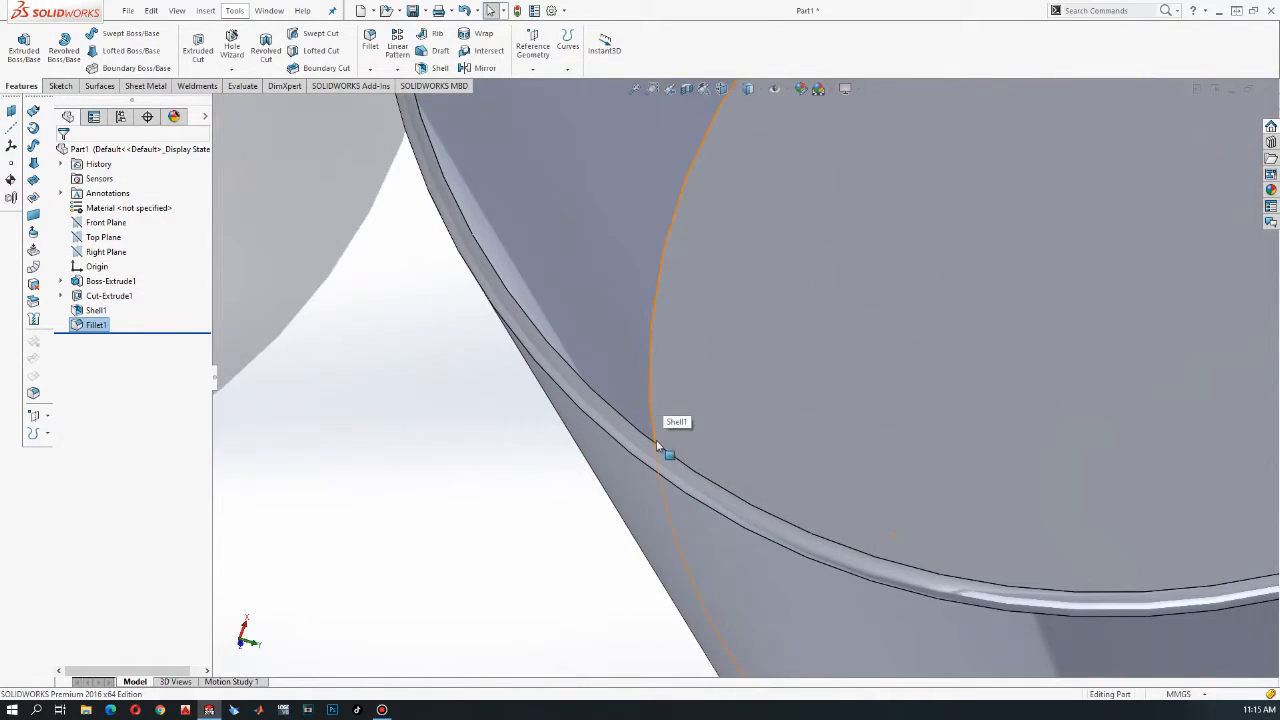
{"action": "scroll", "coordinate": [665, 440], "scroll_direction": "up", "scroll_amount": 6}
{"action": "middle_click_drag", "start_coordinate": [765, 485], "coordinate": [803, 340]}
{"action": "scroll", "coordinate": [860, 409], "scroll_direction": "up", "scroll_amount": 3}
{"action": "scroll", "coordinate": [831, 429], "scroll_direction": "down", "scroll_amount": 4}
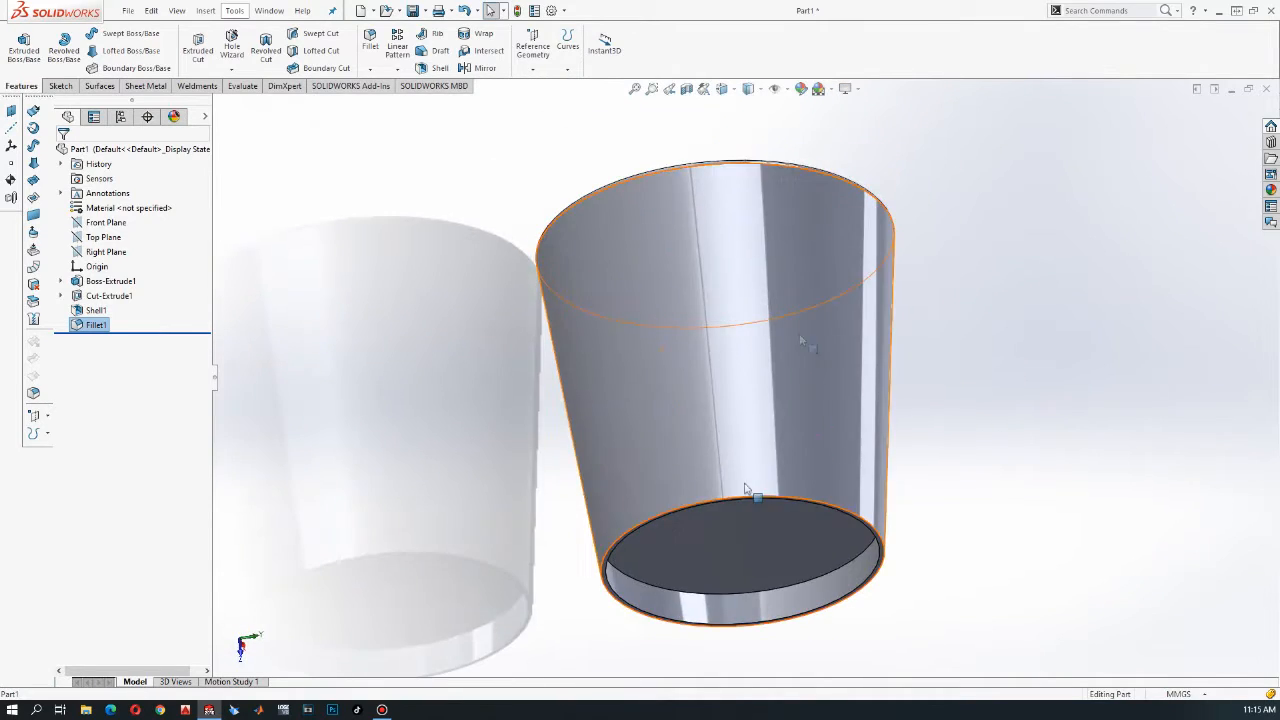
Fillet the narrow ring face around the recessed base with a 0.5 mm radius
{"action": "scroll", "coordinate": [745, 470], "scroll_direction": "down", "scroll_amount": 5}
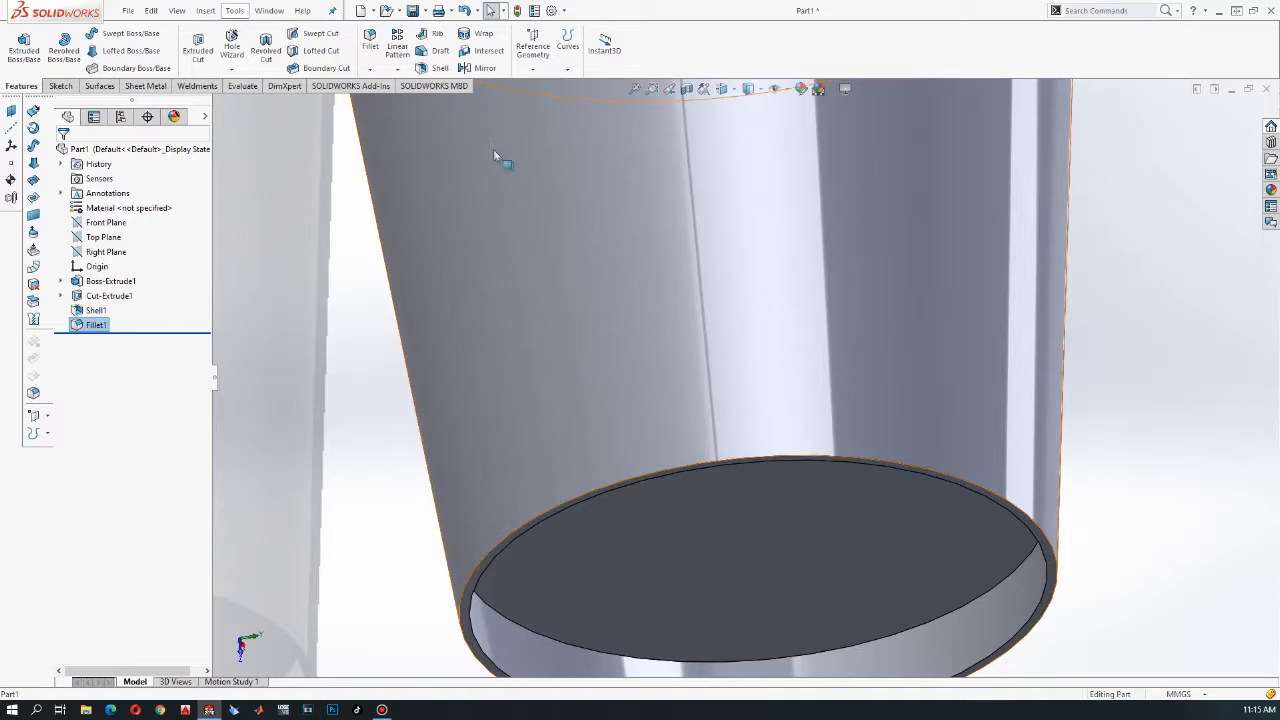
{"action": "left_click", "coordinate": [374, 46]}
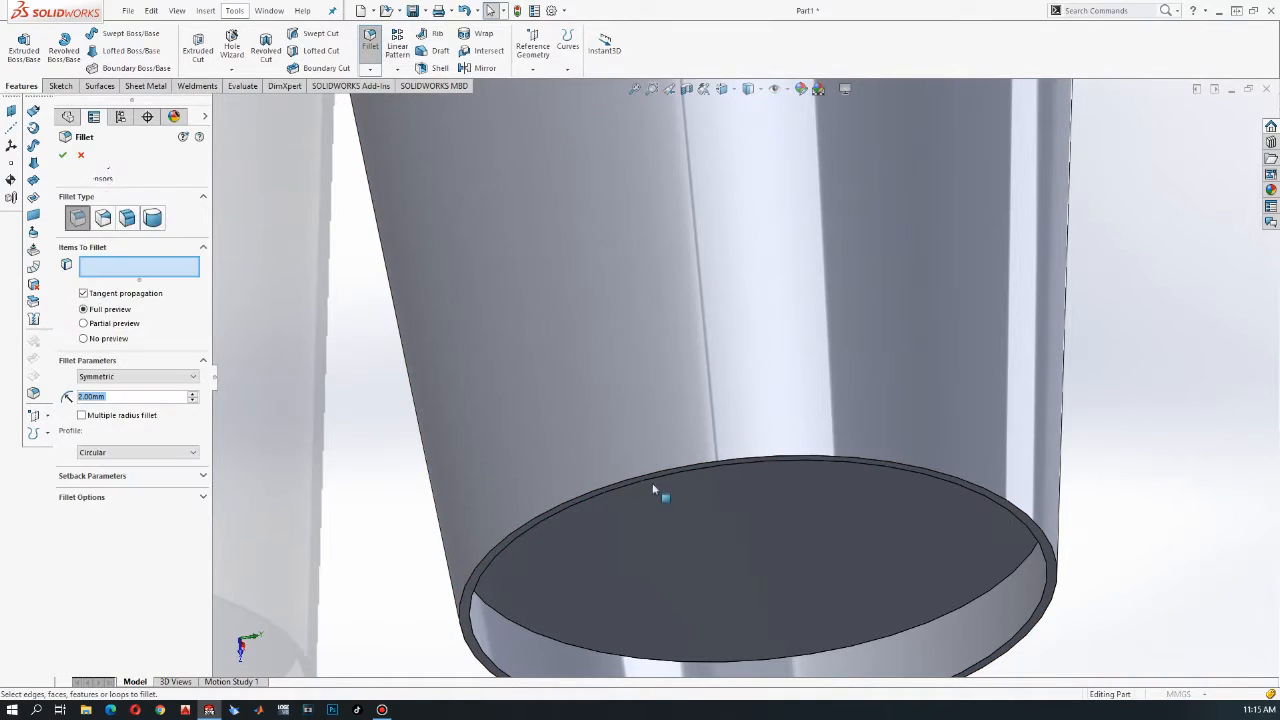
{"action": "scroll", "coordinate": [684, 512], "scroll_direction": "down", "scroll_amount": 1}
{"action": "scroll", "coordinate": [682, 482], "scroll_direction": "down", "scroll_amount": 4}
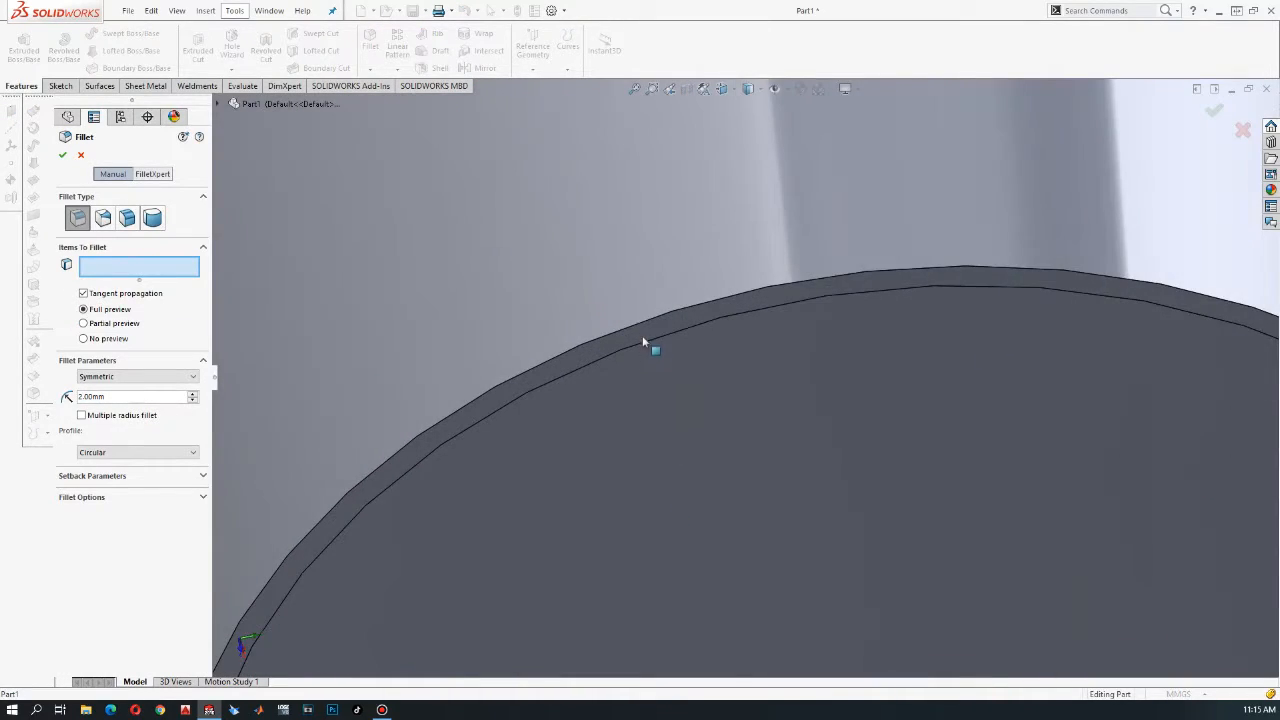
{"action": "left_click", "coordinate": [641, 329]}
{"action": "scroll", "coordinate": [388, 432], "scroll_direction": "up", "scroll_amount": 2}
{"action": "type", "text": "0.5"}
{"action": "key", "text": "Return"}
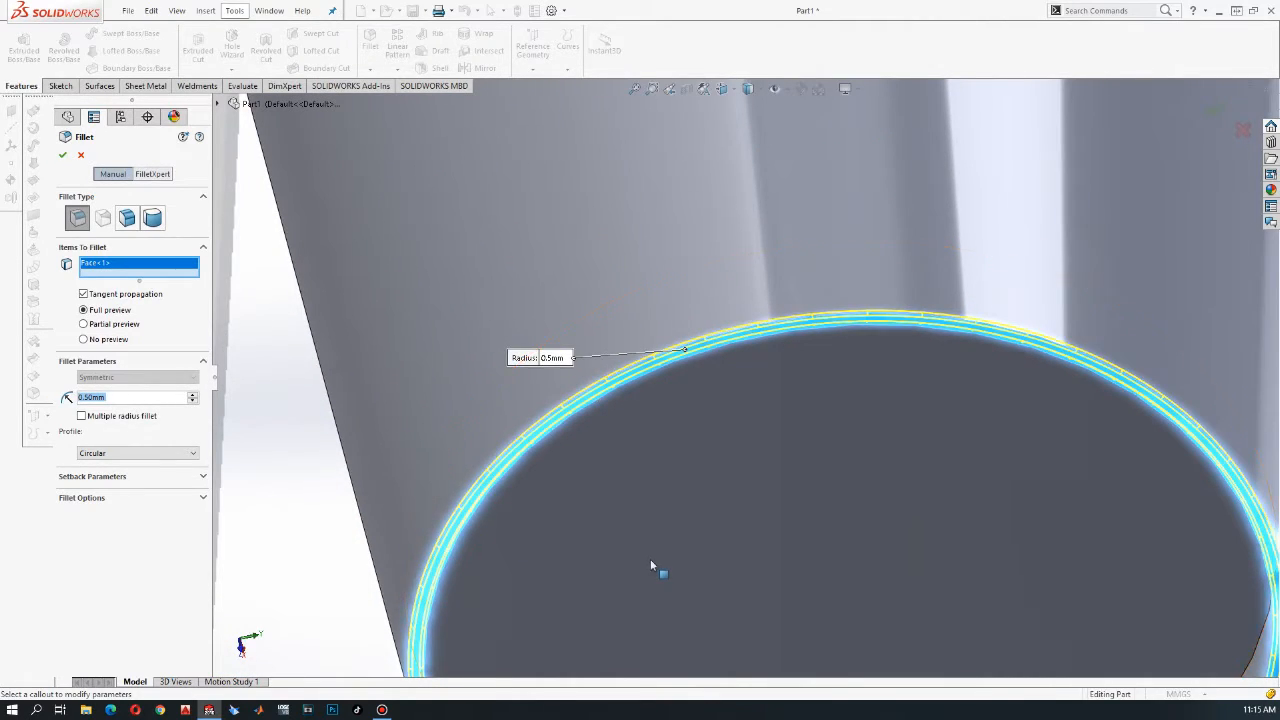
{"action": "scroll", "coordinate": [651, 566], "scroll_direction": "up", "scroll_amount": 3}
{"action": "scroll", "coordinate": [640, 494], "scroll_direction": "down", "scroll_amount": 4}
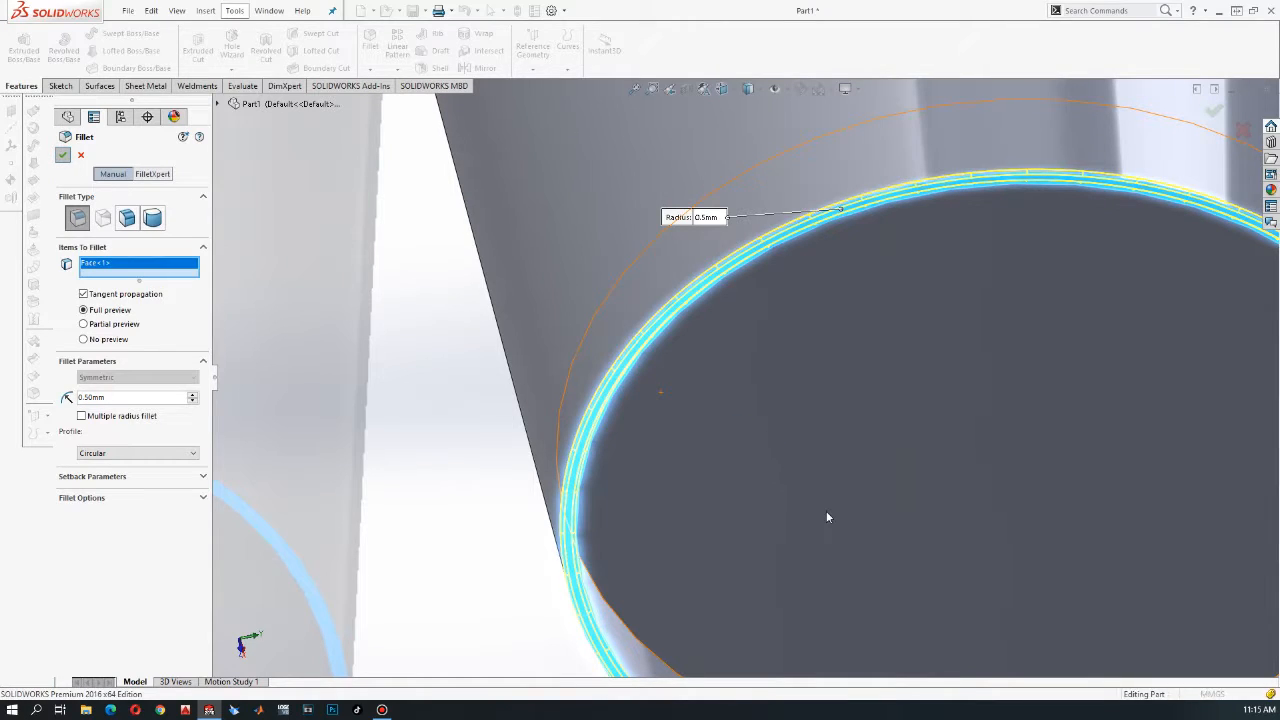
{"action": "key", "text": "Return"}
Fillet the circular edge where the base recess floor meets its side wall with a 2 mm radius
{"action": "scroll", "coordinate": [827, 515], "scroll_direction": "up", "scroll_amount": 2}
{"action": "middle_click_drag", "start_coordinate": [826, 523], "coordinate": [783, 497]}
{"action": "scroll", "coordinate": [700, 527], "scroll_direction": "down", "scroll_amount": 3}
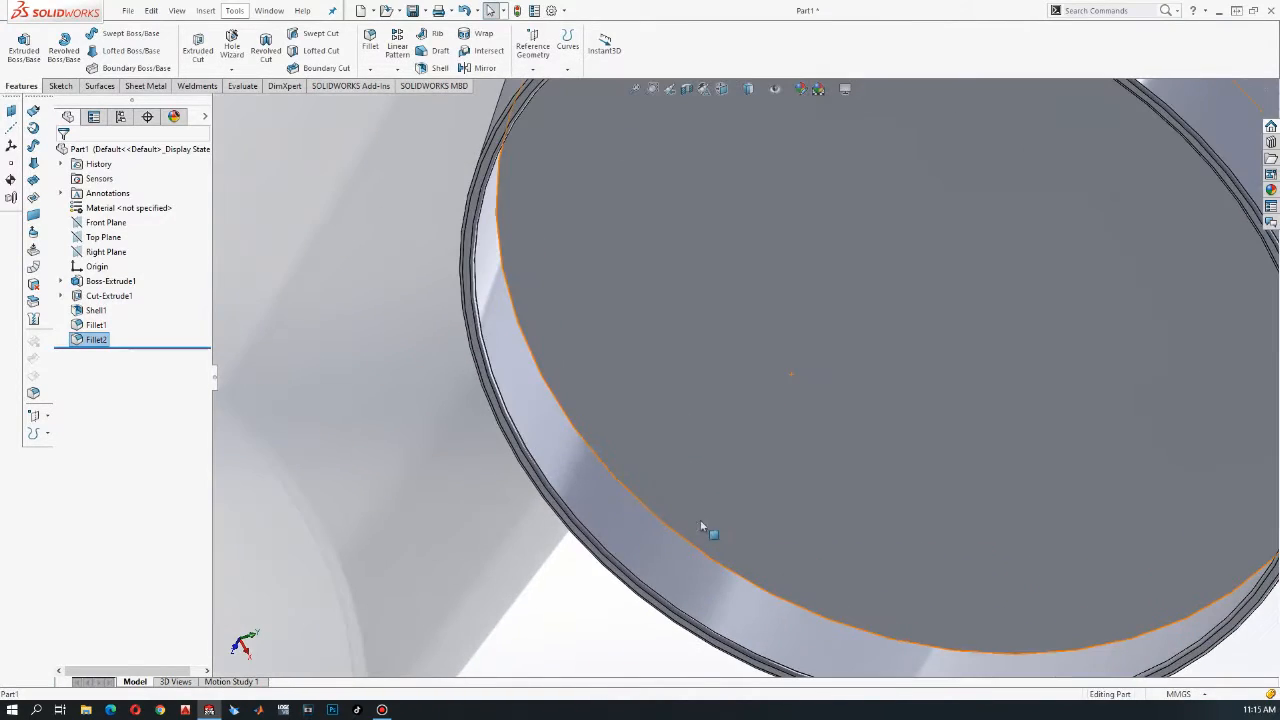
{"action": "left_click", "coordinate": [692, 548]}
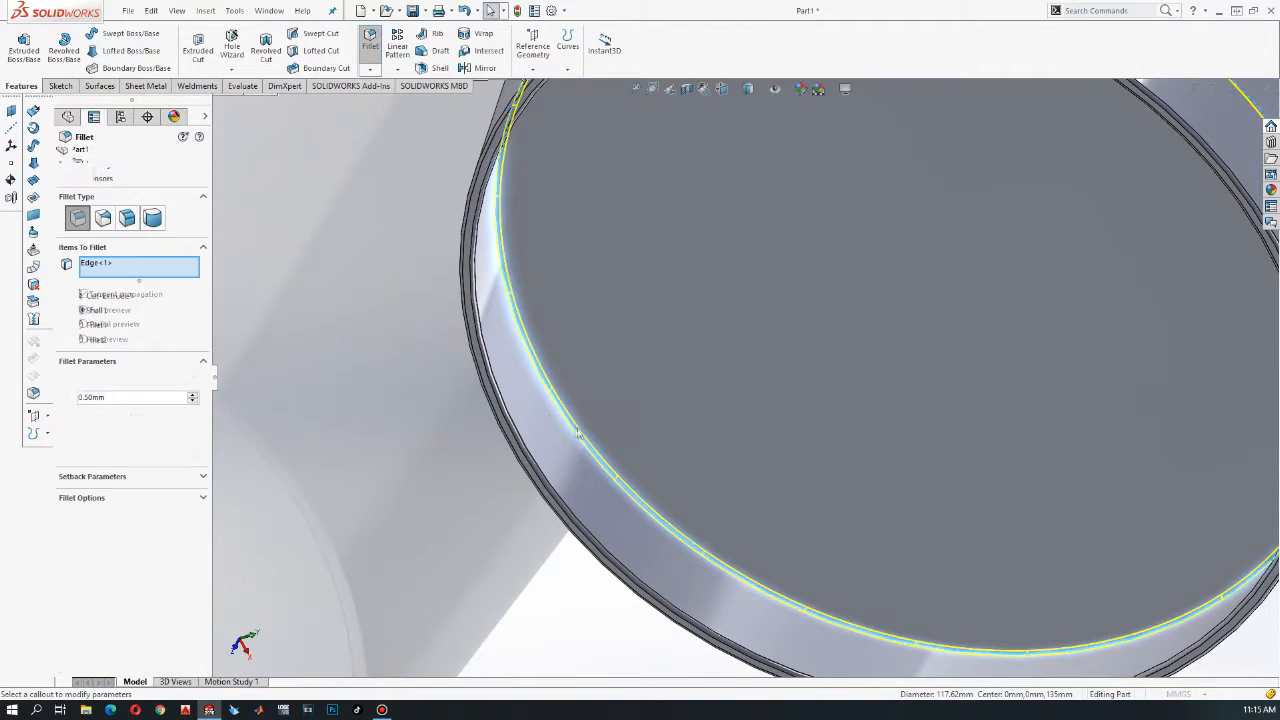
{"action": "scroll", "coordinate": [392, 391], "scroll_direction": "up", "scroll_amount": 3}
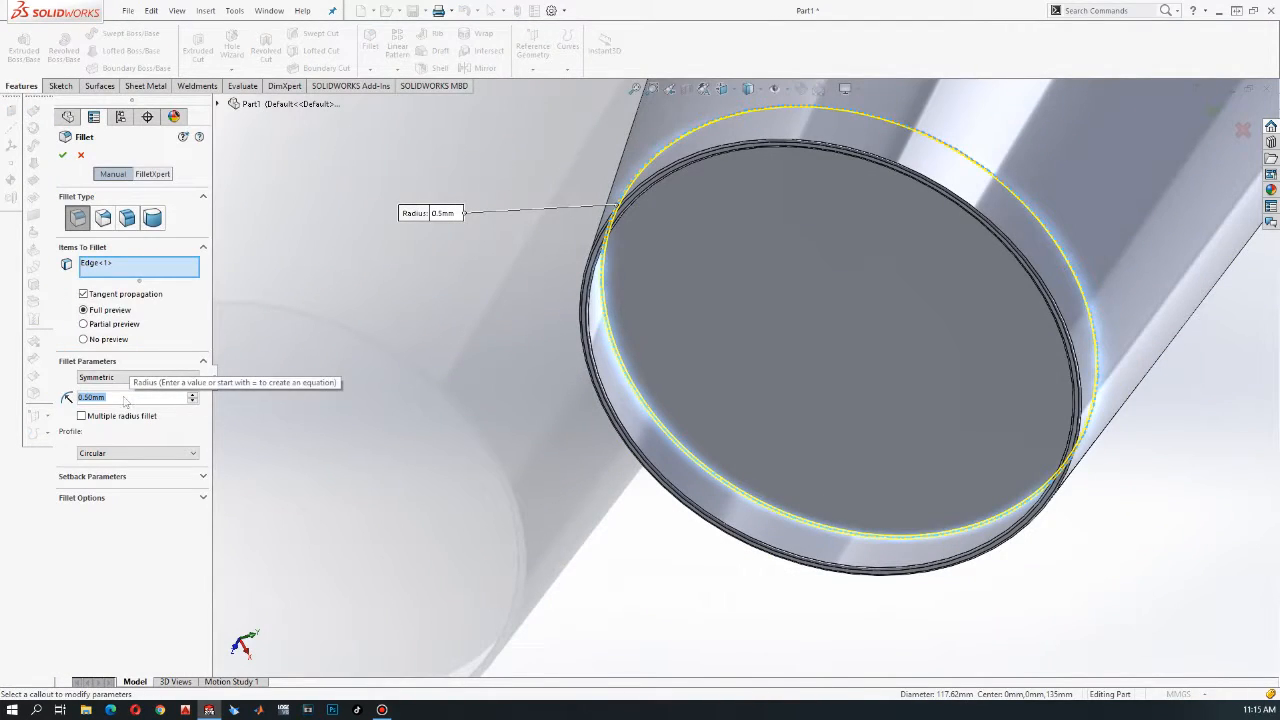
{"action": "type", "text": "2"}
{"action": "key", "text": "Return"}
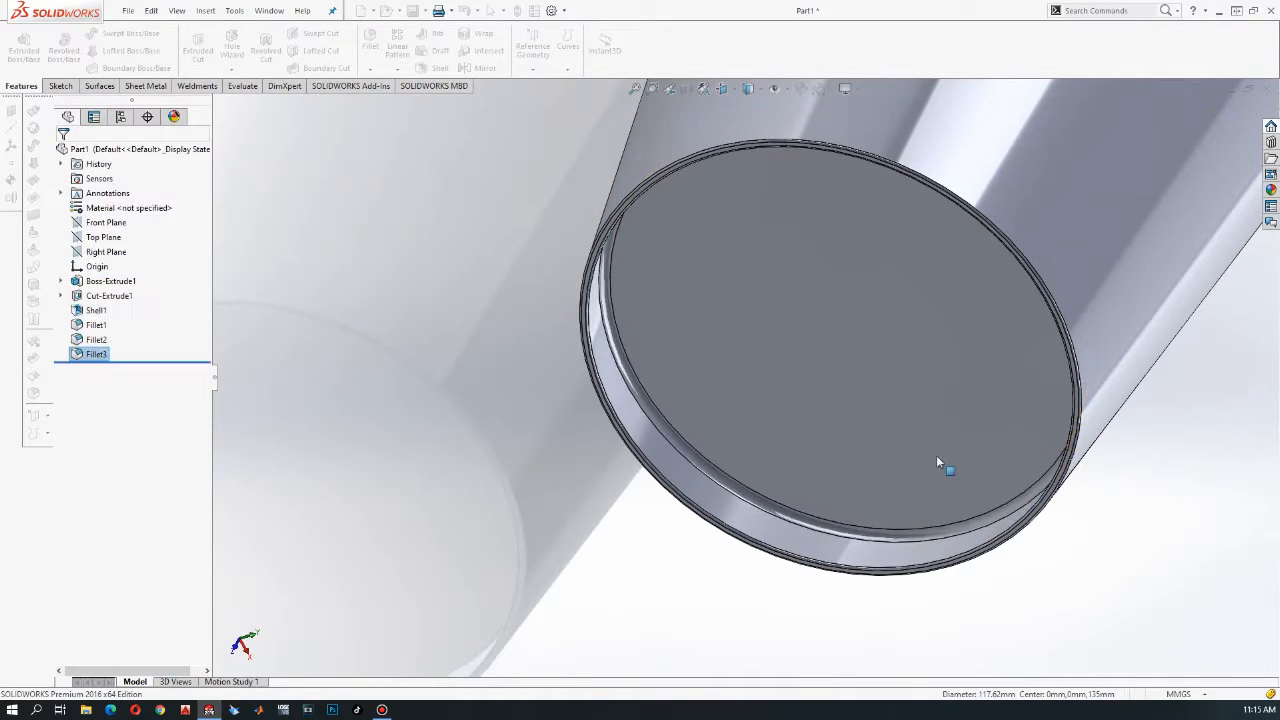
Fillet the inside bottom edge of the container, where the floor meets the wall, with a 2 mm radius
{"action": "middle_click_drag", "start_coordinate": [923, 460], "coordinate": [770, 337]}
{"action": "scroll", "coordinate": [1142, 271], "scroll_direction": "up", "scroll_amount": 5}
{"action": "scroll", "coordinate": [770, 337], "scroll_direction": "down", "scroll_amount": 3}
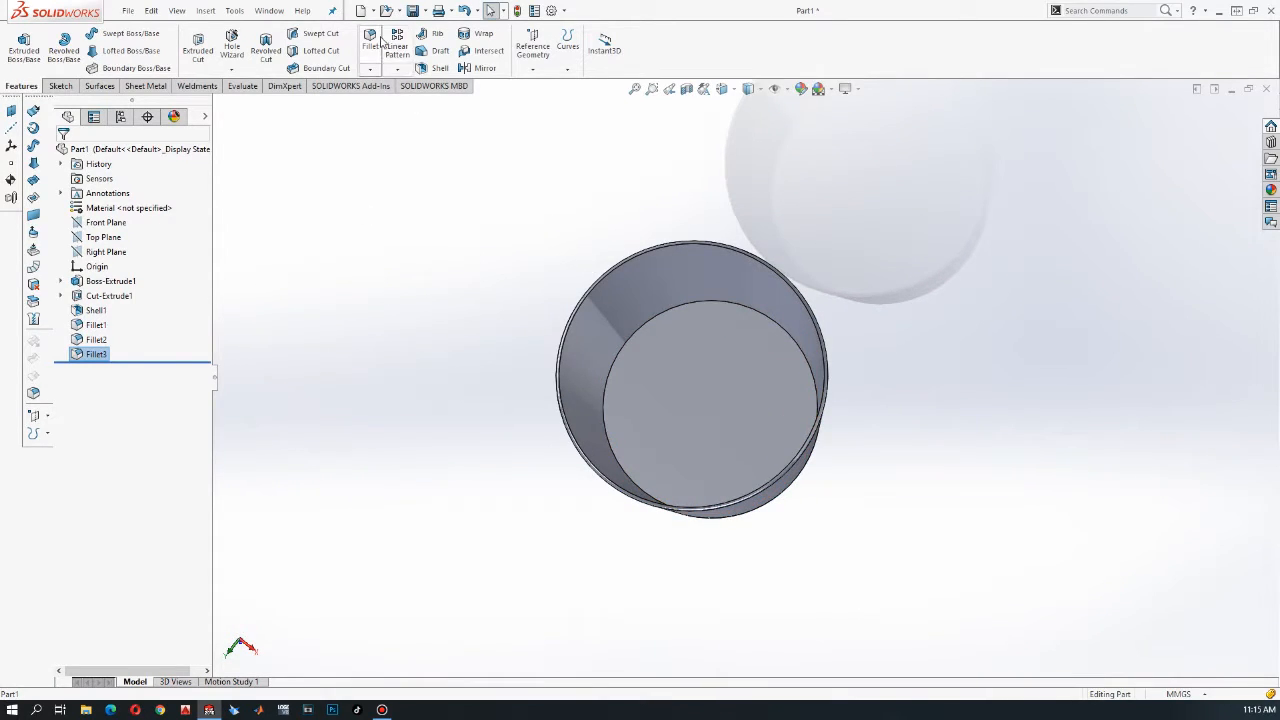
{"action": "left_click", "coordinate": [375, 44]}
{"action": "left_click", "coordinate": [724, 307]}
{"action": "middle_click_drag", "start_coordinate": [714, 409], "coordinate": [724, 331]}
{"action": "scroll", "coordinate": [703, 382], "scroll_direction": "down", "scroll_amount": 3}
{"action": "scroll", "coordinate": [749, 397], "scroll_direction": "up", "scroll_amount": 3}
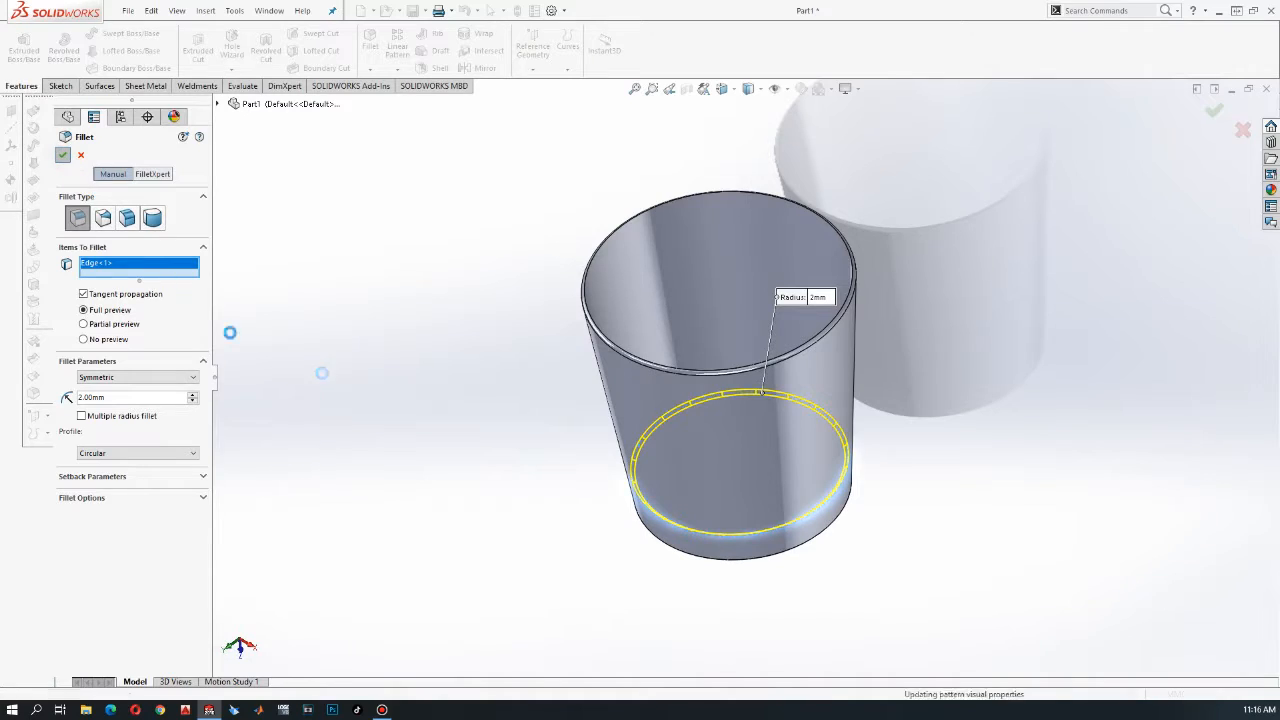
{"action": "key", "text": "Return"}
Examine the filleted container's outer wall and open rim from the side
{"action": "middle_click_drag", "start_coordinate": [821, 465], "coordinate": [745, 303]}
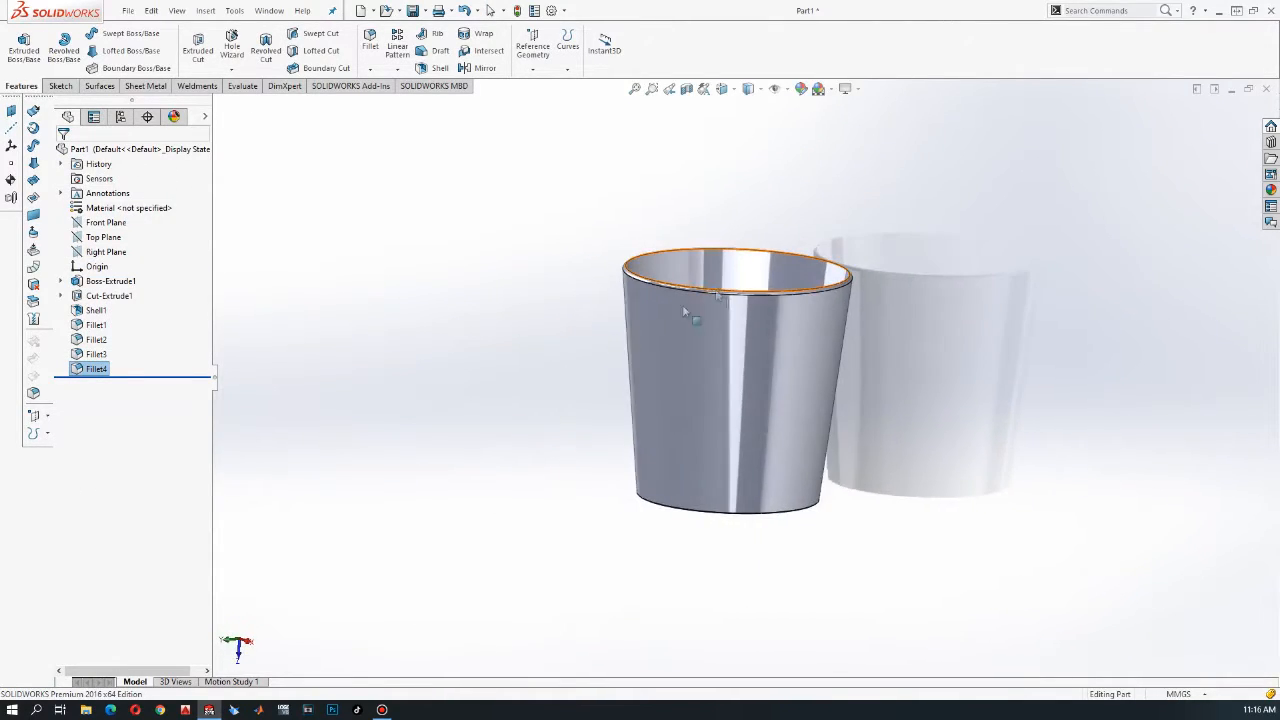
{"action": "scroll", "coordinate": [835, 372], "scroll_direction": "down", "scroll_amount": 4}
{"action": "scroll", "coordinate": [850, 378], "scroll_direction": "up", "scroll_amount": 4}
{"action": "mouse_move", "coordinate": [886, 382]}
{"action": "middle_mouse_down"}
{"action": "mouse_move", "coordinate": [815, 370]}
{"action": "mouse_move", "coordinate": [892, 364]}
{"action": "mouse_move", "coordinate": [889, 378]}
{"action": "middle_mouse_up"}
{"action": "scroll", "coordinate": [889, 378], "scroll_direction": "down", "scroll_amount": 2}
{"action": "scroll", "coordinate": [888, 377], "scroll_direction": "up", "scroll_amount": 3}
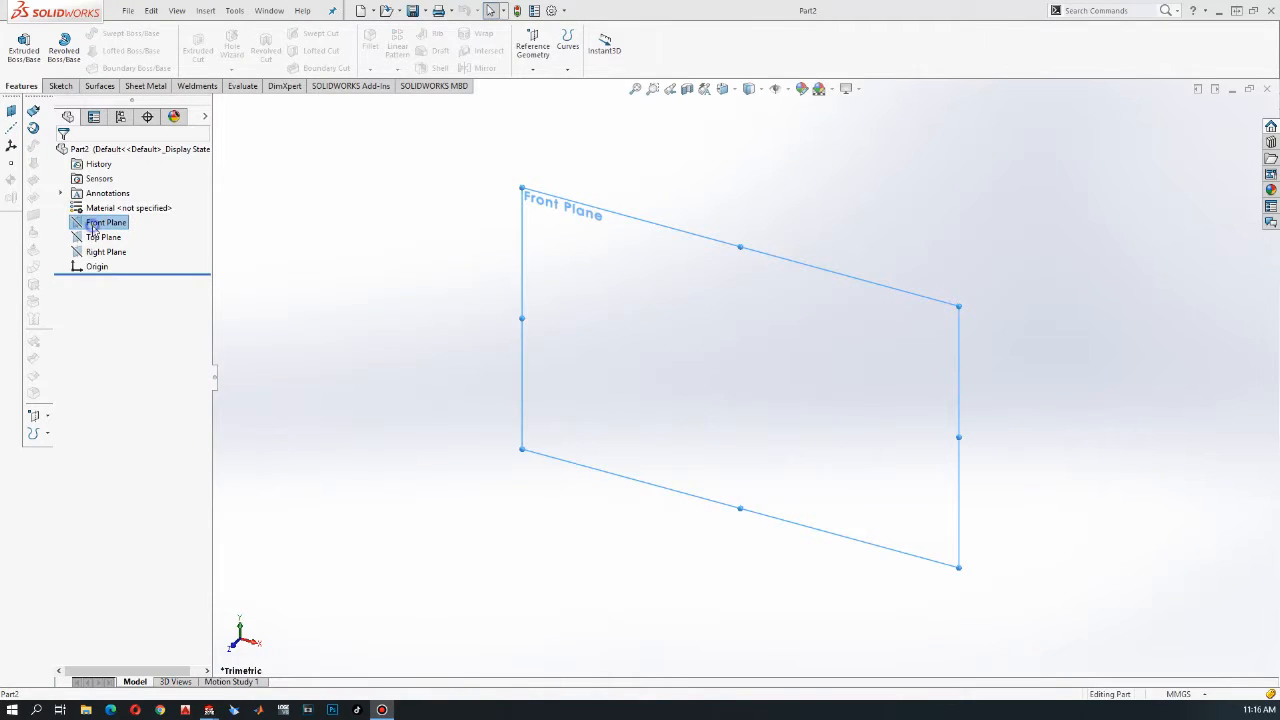
Start a sketch on the Front Plane of the new part and draw an origin-centred circle about 101 mm in diameter
{"action": "right_click", "coordinate": [93, 228]}
{"action": "left_click", "coordinate": [103, 209]}
{"action": "scroll", "coordinate": [867, 371], "scroll_direction": "up", "scroll_amount": 4}
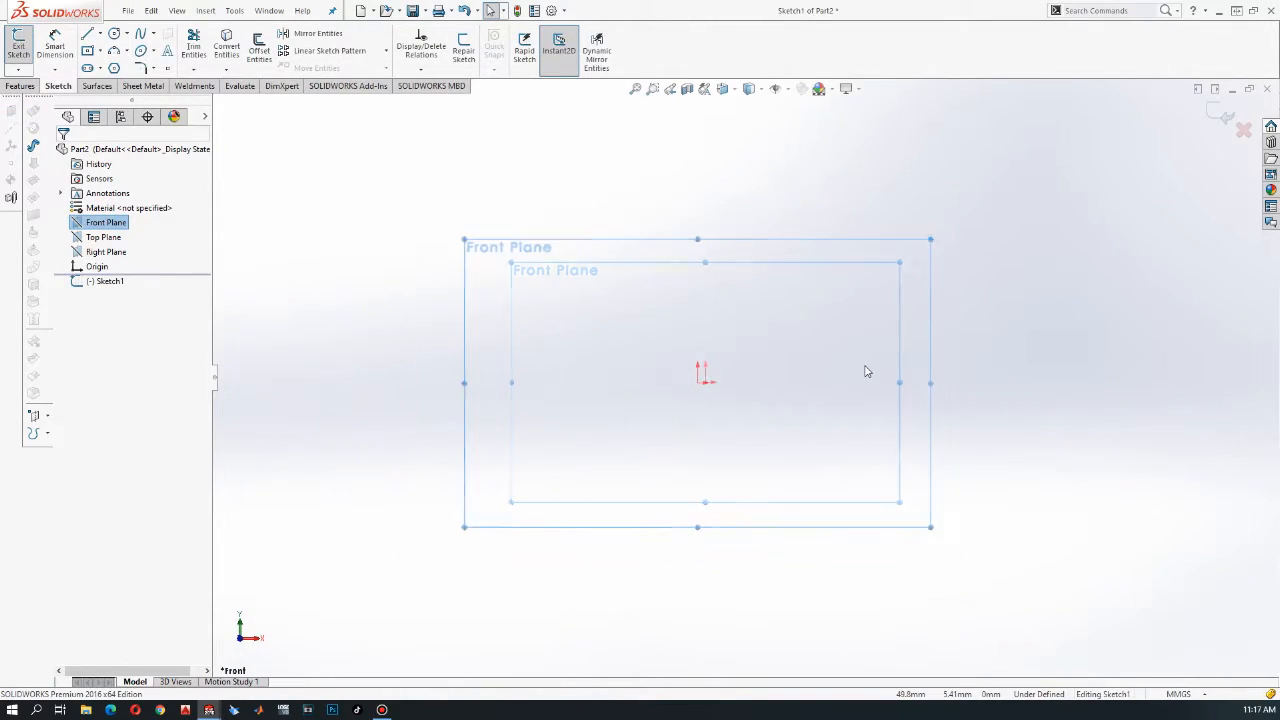
{"action": "scroll", "coordinate": [777, 416], "scroll_direction": "down", "scroll_amount": 1}
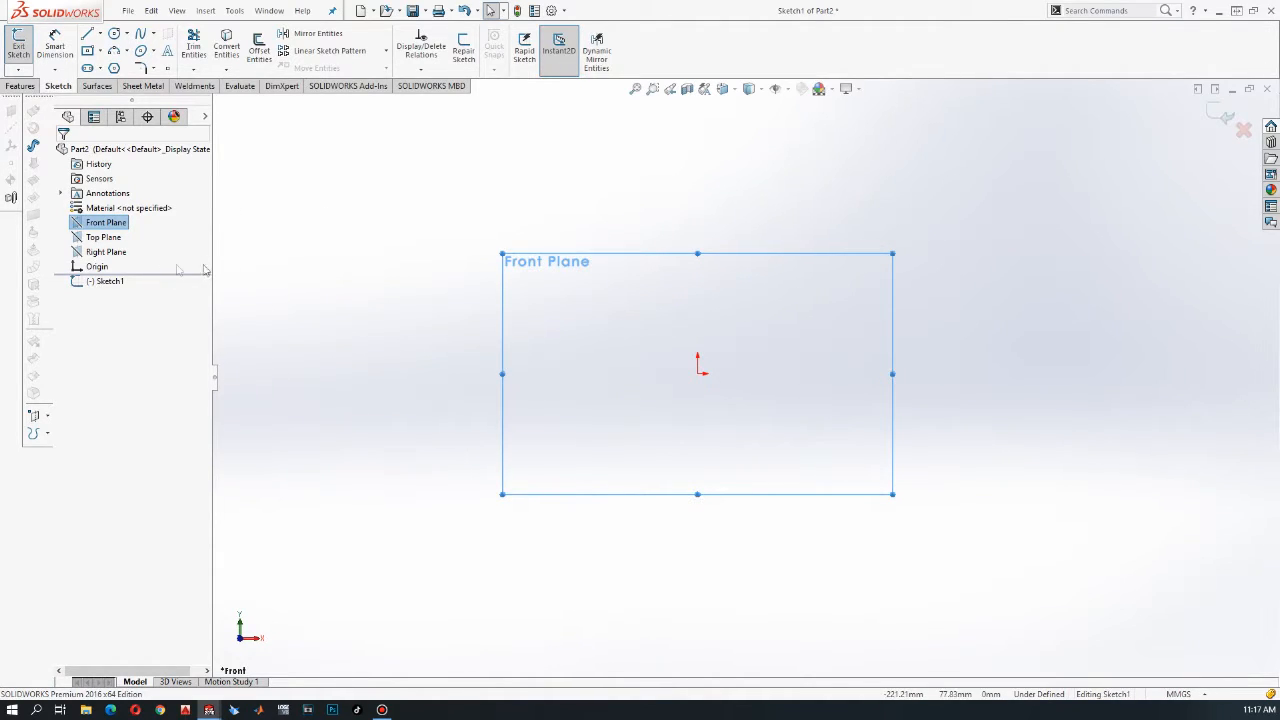
{"action": "left_click", "coordinate": [114, 35]}
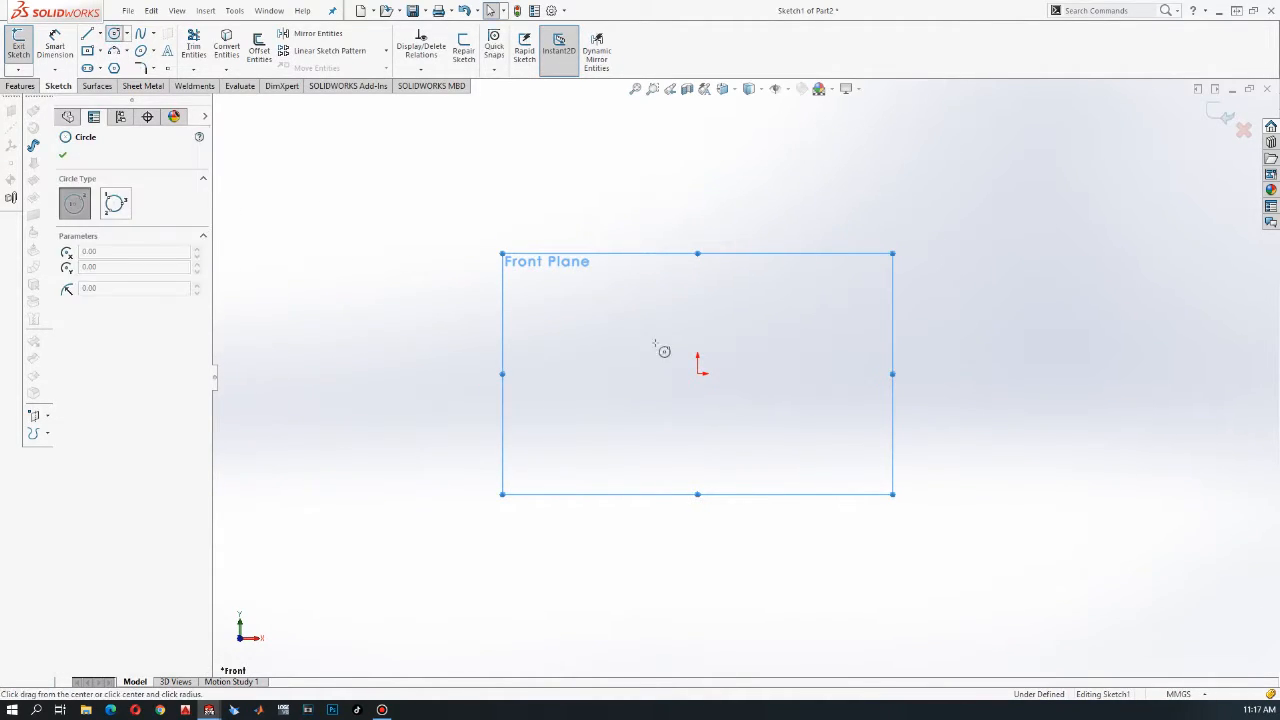
{"action": "left_click", "coordinate": [698, 374]}
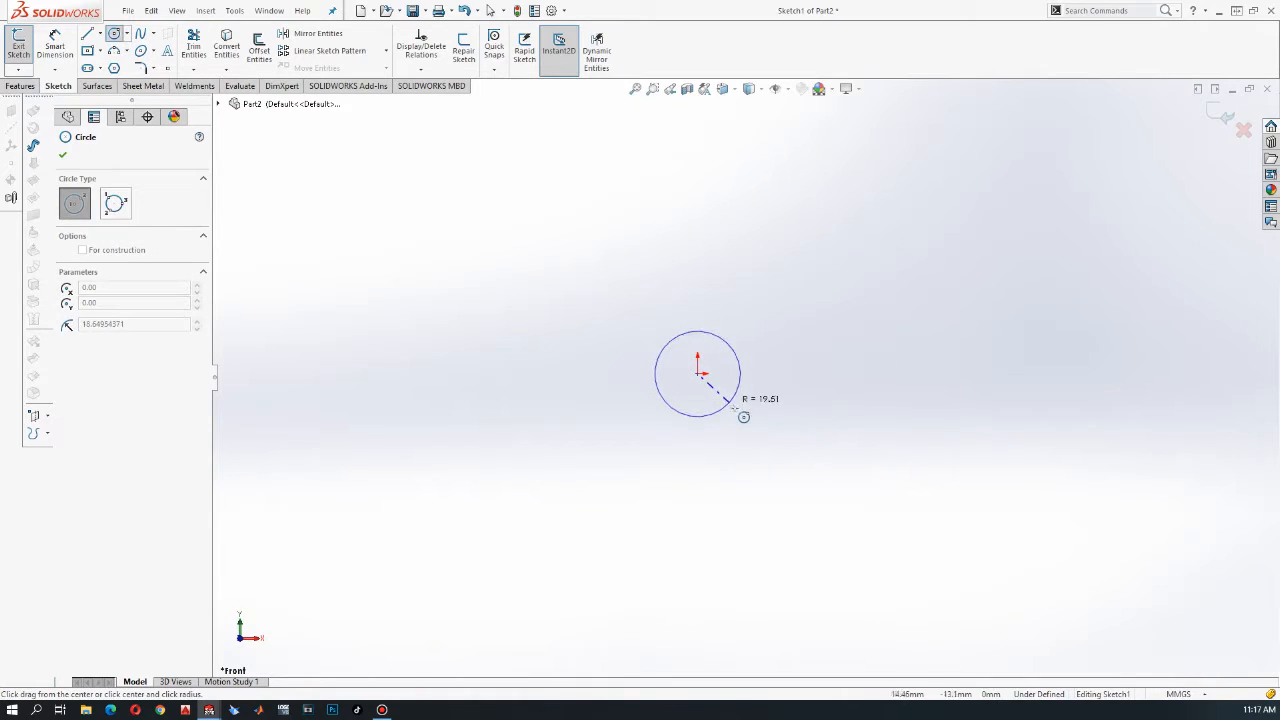
{"action": "left_click", "coordinate": [808, 421]}
Dimension the circle's diameter to 152 mm
{"action": "right_click_drag", "start_coordinate": [862, 437], "coordinate": [852, 335]}
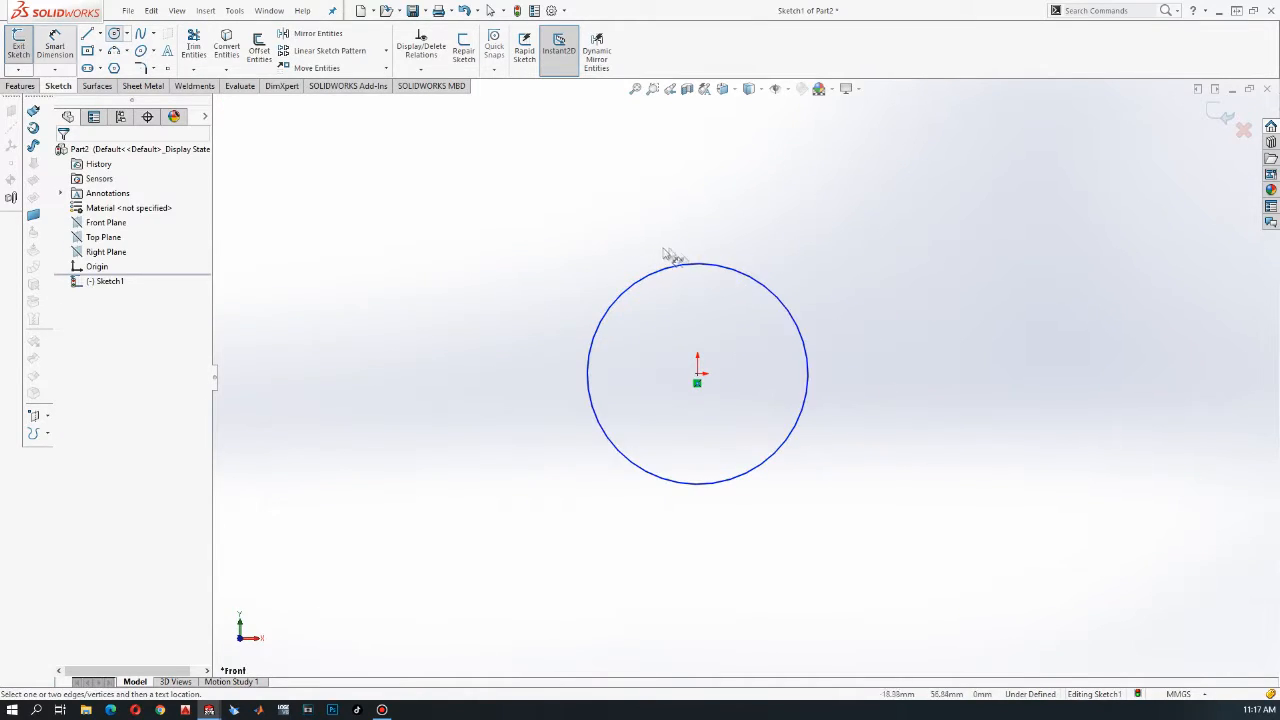
{"action": "left_click", "coordinate": [699, 266]}
{"action": "left_click", "coordinate": [716, 226]}
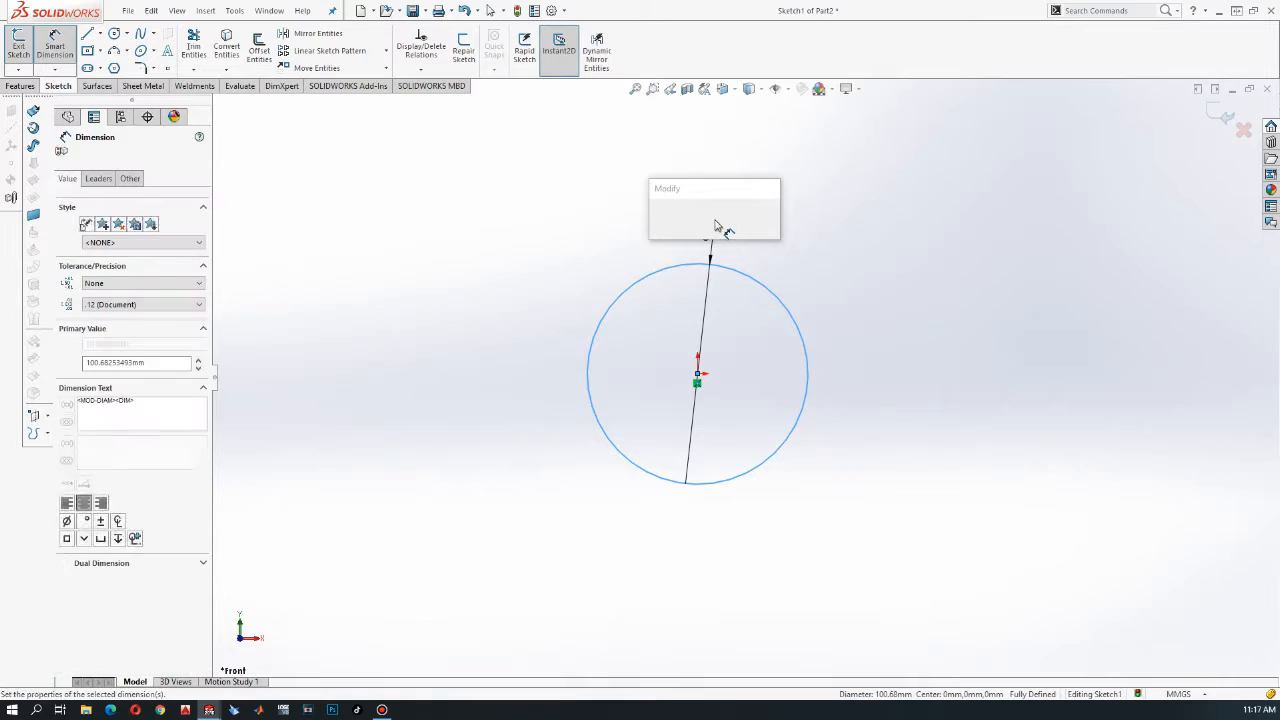
{"action": "type", "text": "50"}
{"action": "key", "text": "Return"}
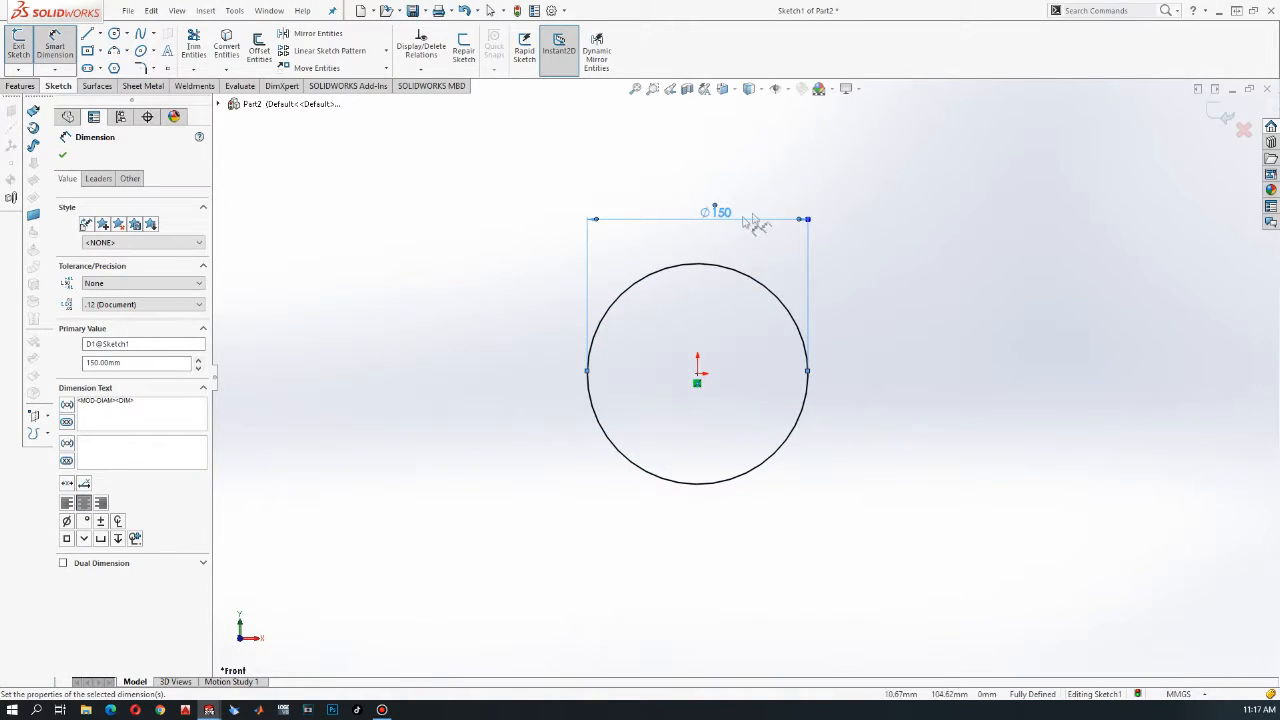
{"action": "left_click", "coordinate": [727, 214]}
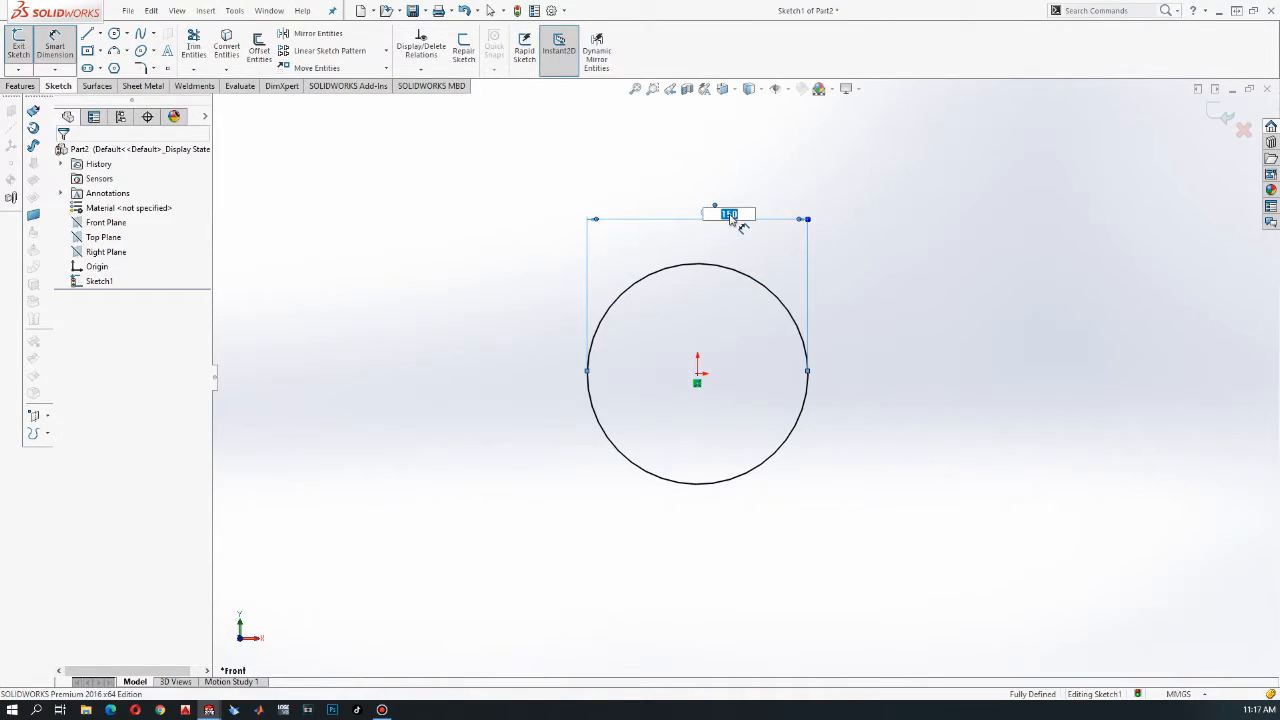
{"action": "type", "text": "152"}
{"action": "key", "text": "Return"}
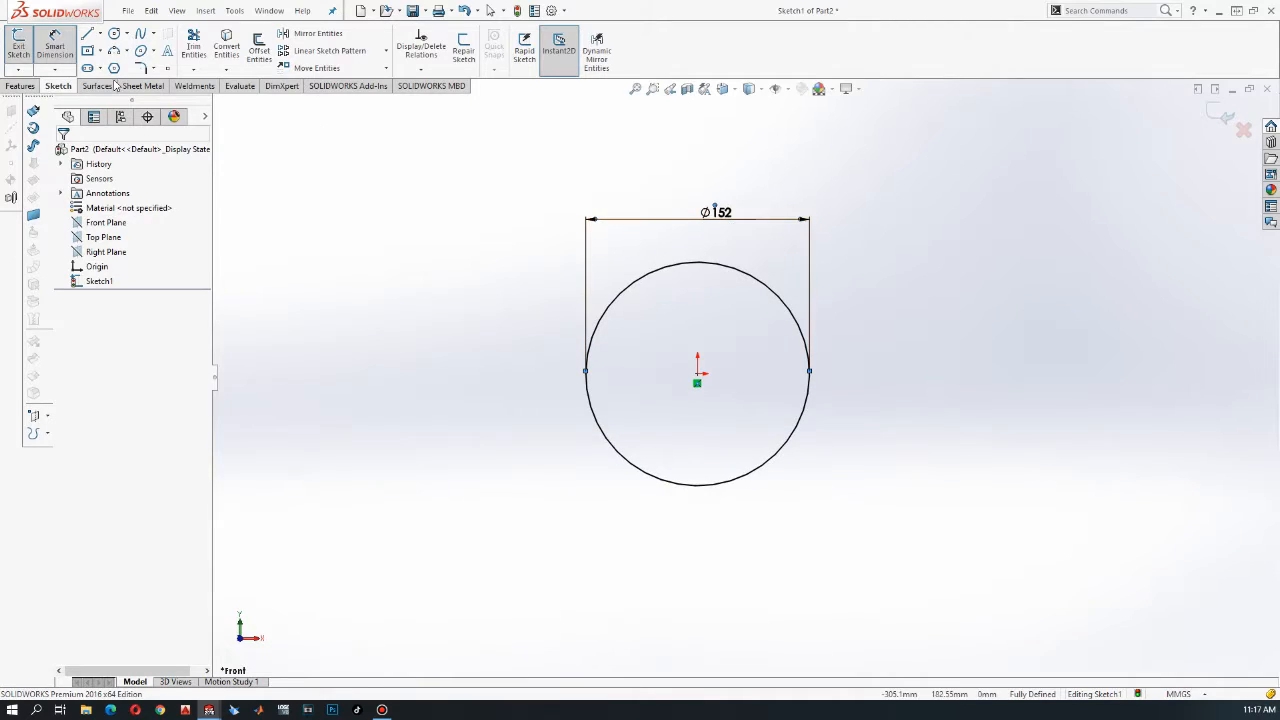
Extrude the circle as a blind boss 25 mm deep
{"action": "scroll", "coordinate": [643, 380], "scroll_direction": "down", "scroll_amount": 1}
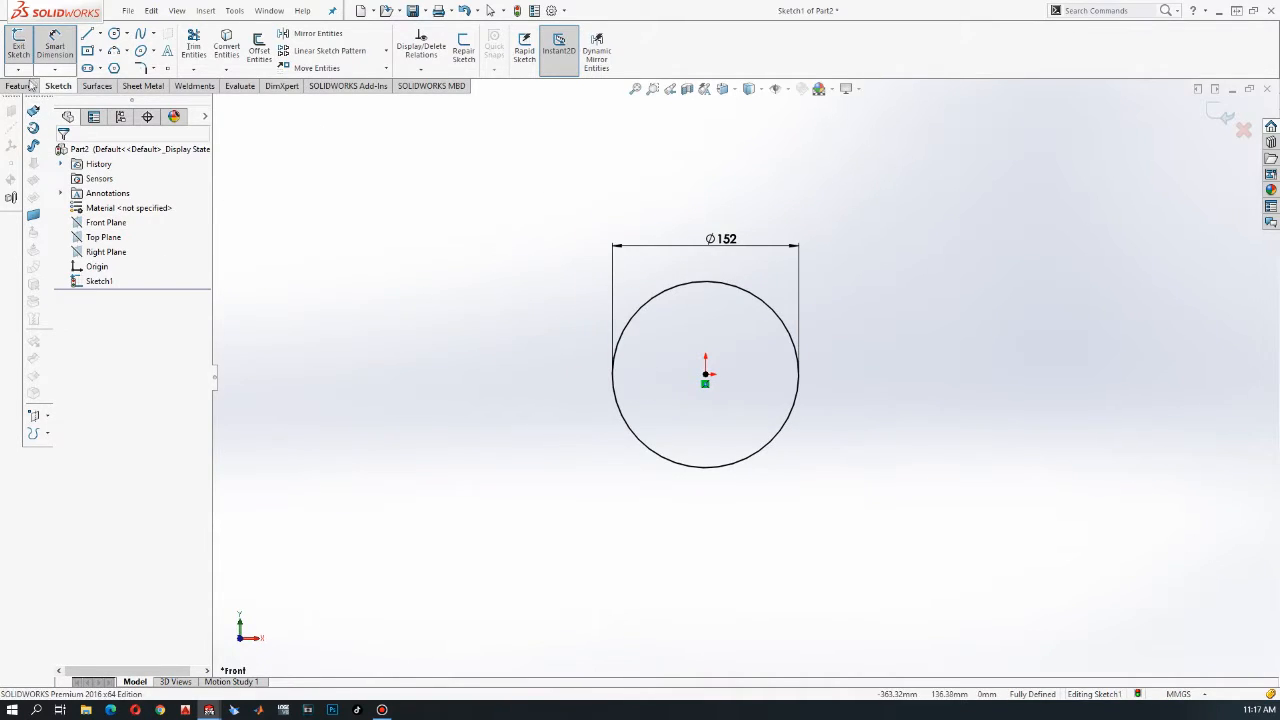
{"action": "left_click", "coordinate": [31, 85]}
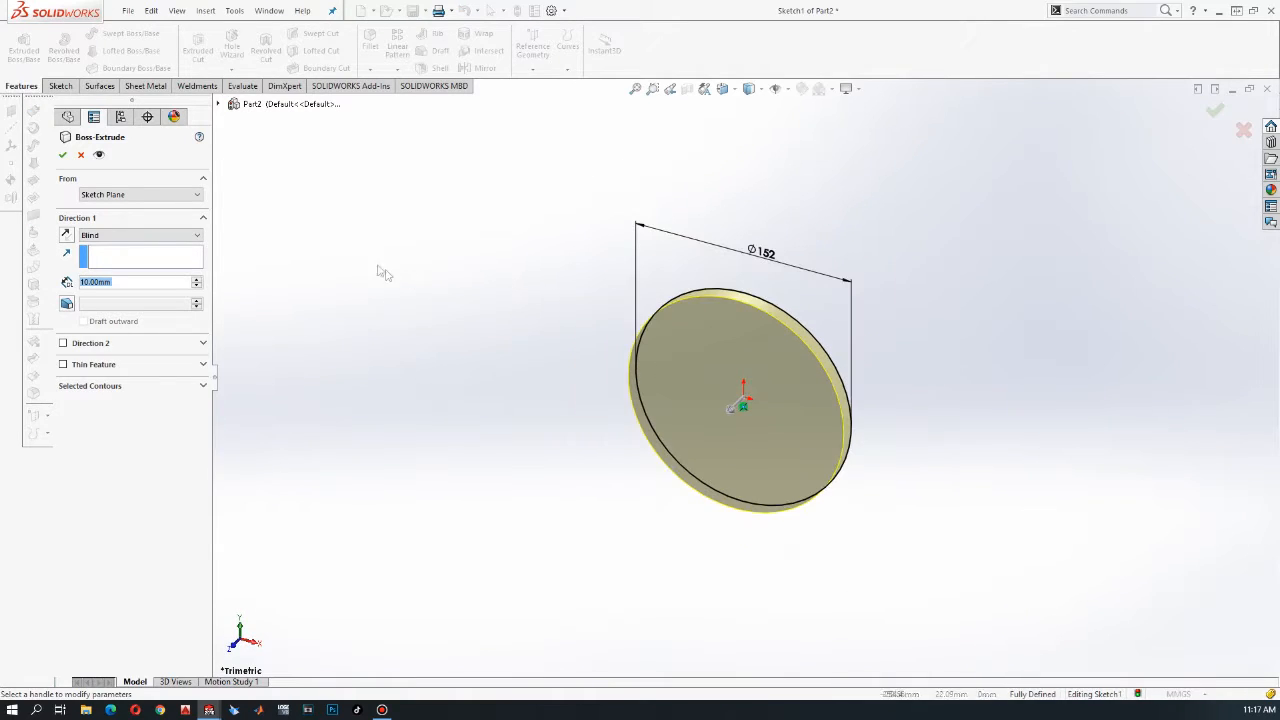
{"action": "type", "text": "25"}
{"action": "key", "text": "Return"}
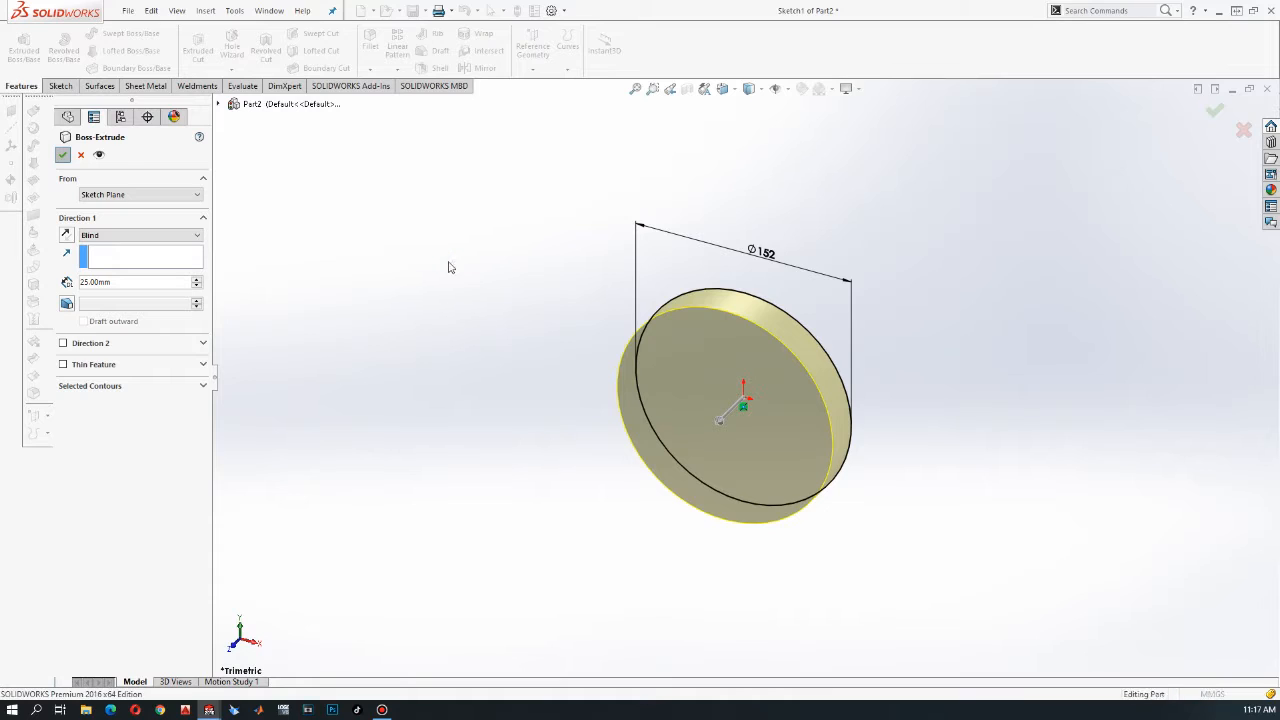
{"action": "key", "text": "Return"}
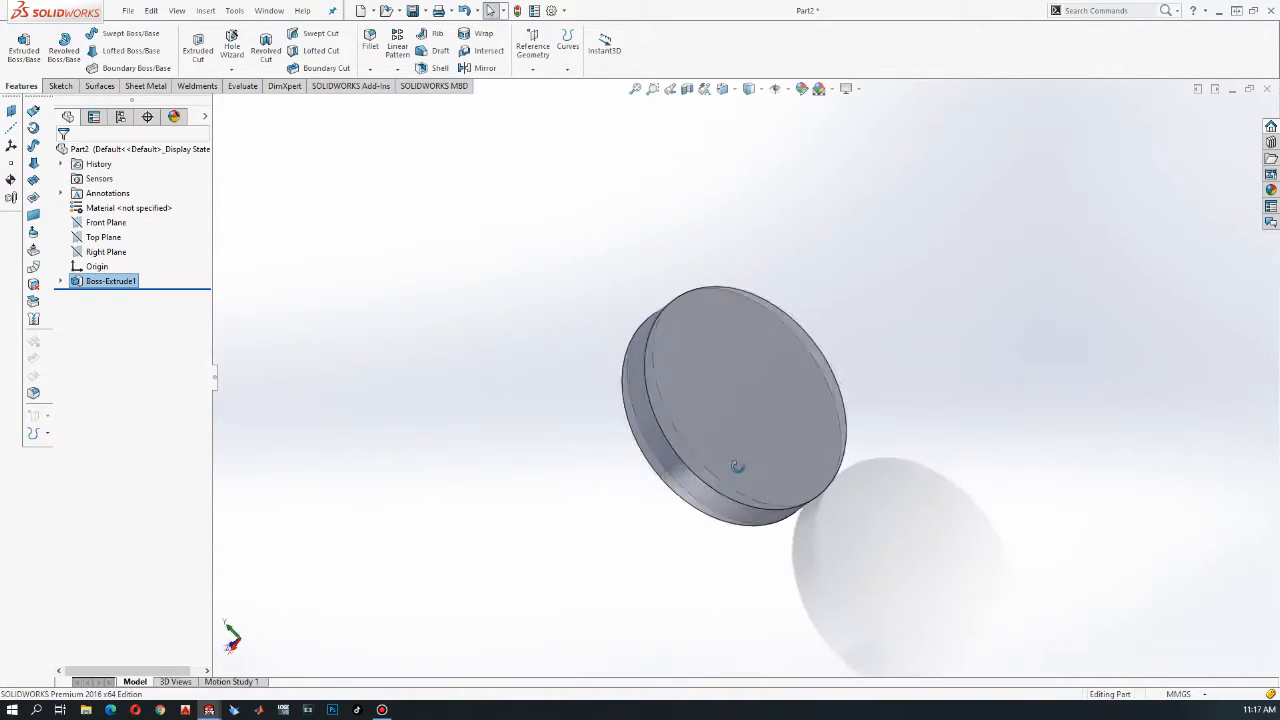
Start a sketch on the disc's front circular face and offset its outer edge 2 mm inward
{"action": "left_click", "coordinate": [727, 431]}
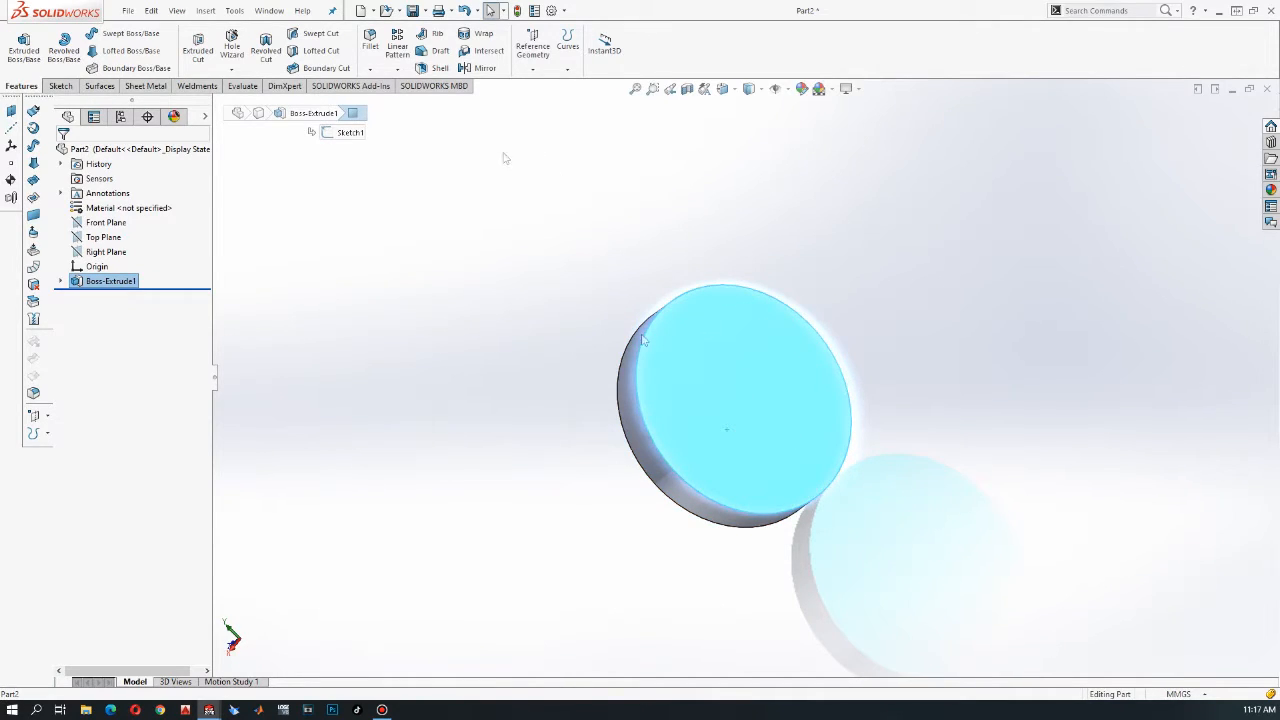
{"action": "right_click", "coordinate": [719, 386]}
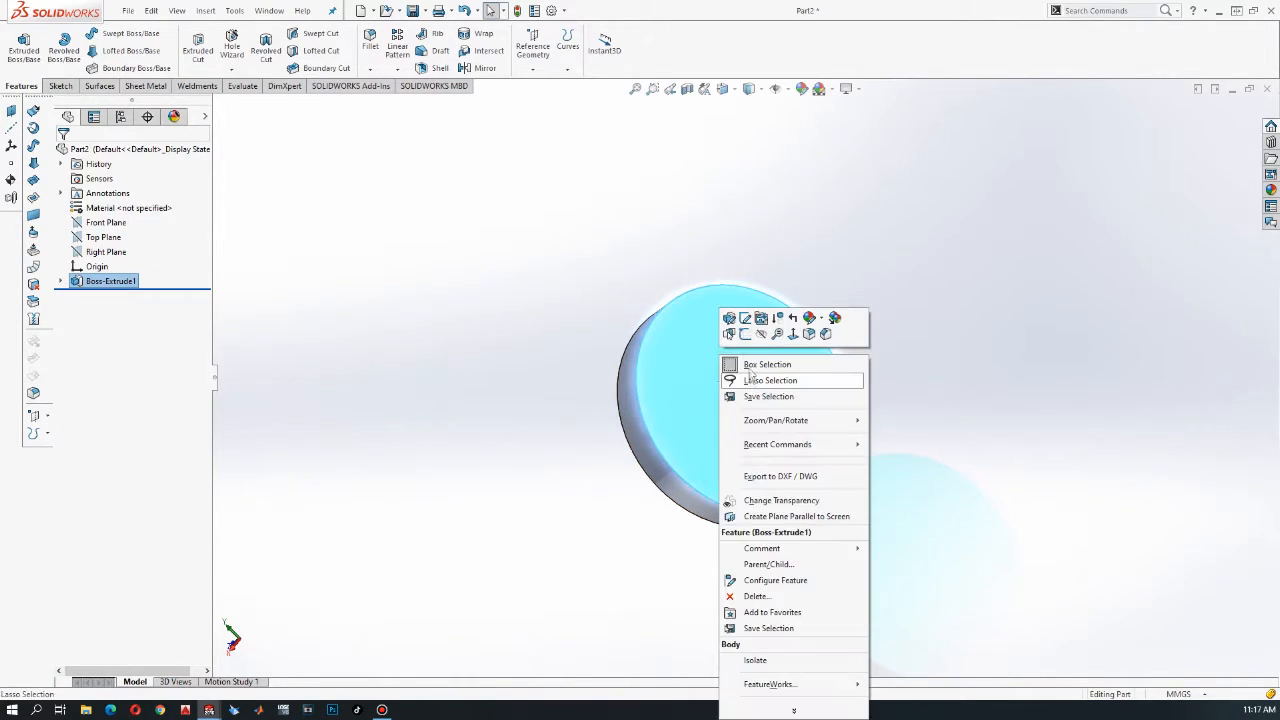
{"action": "left_click", "coordinate": [731, 331]}
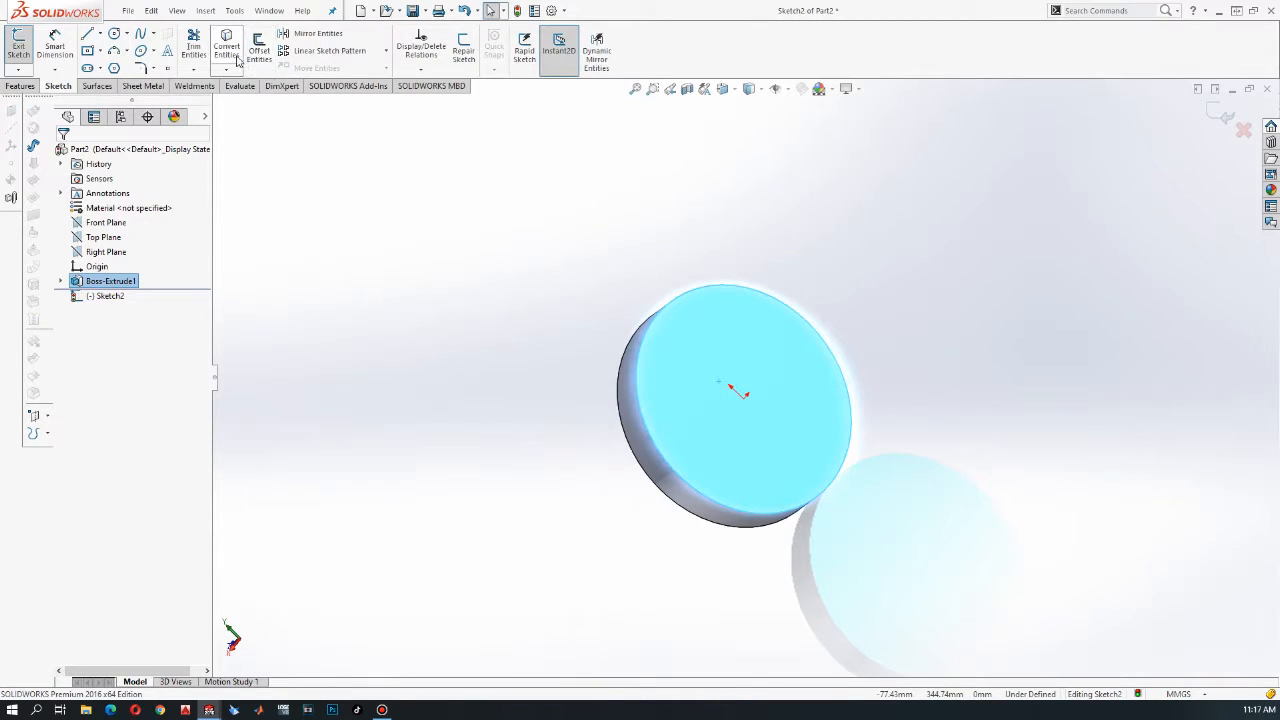
{"action": "left_click", "coordinate": [258, 50]}
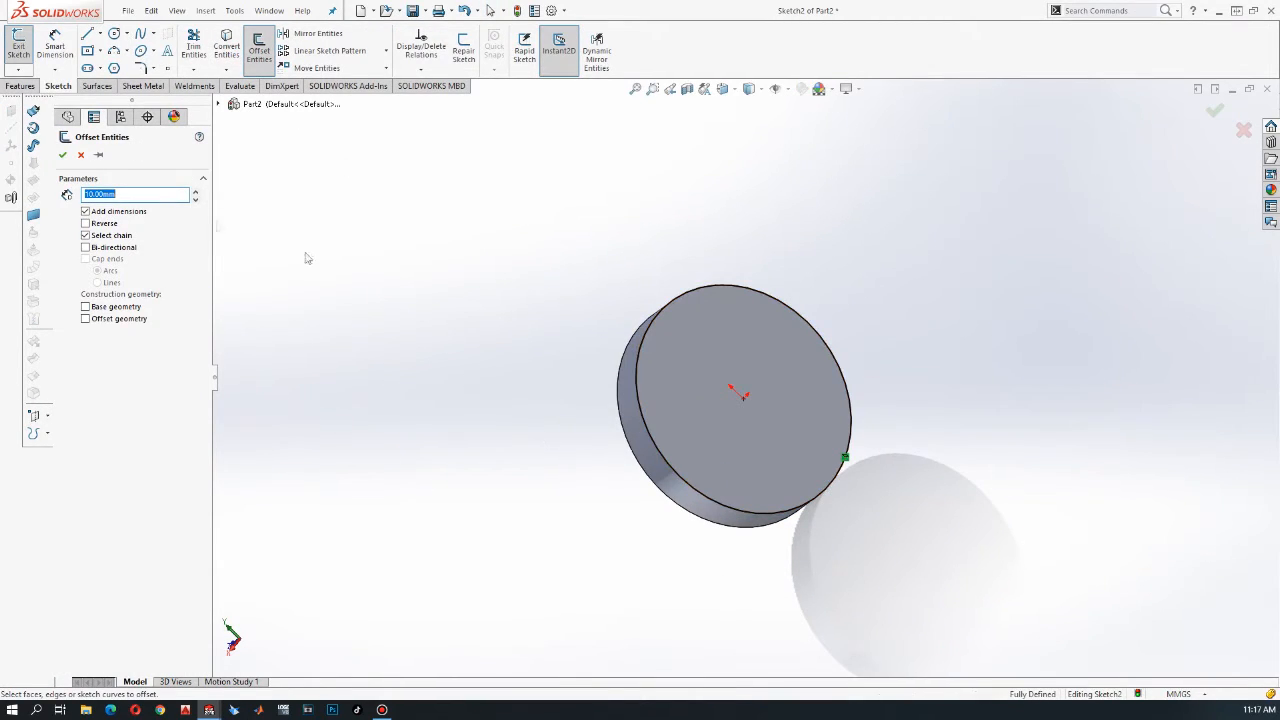
{"action": "left_click", "coordinate": [690, 487]}
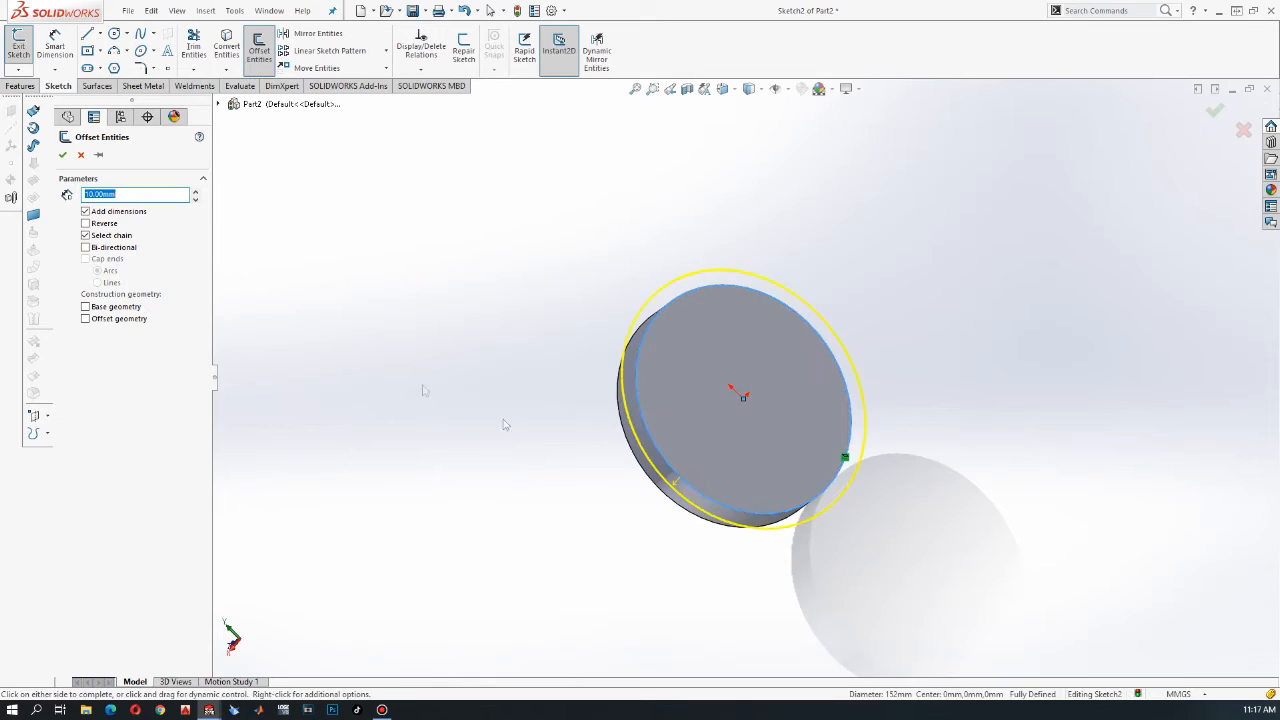
{"action": "left_click", "coordinate": [86, 223]}
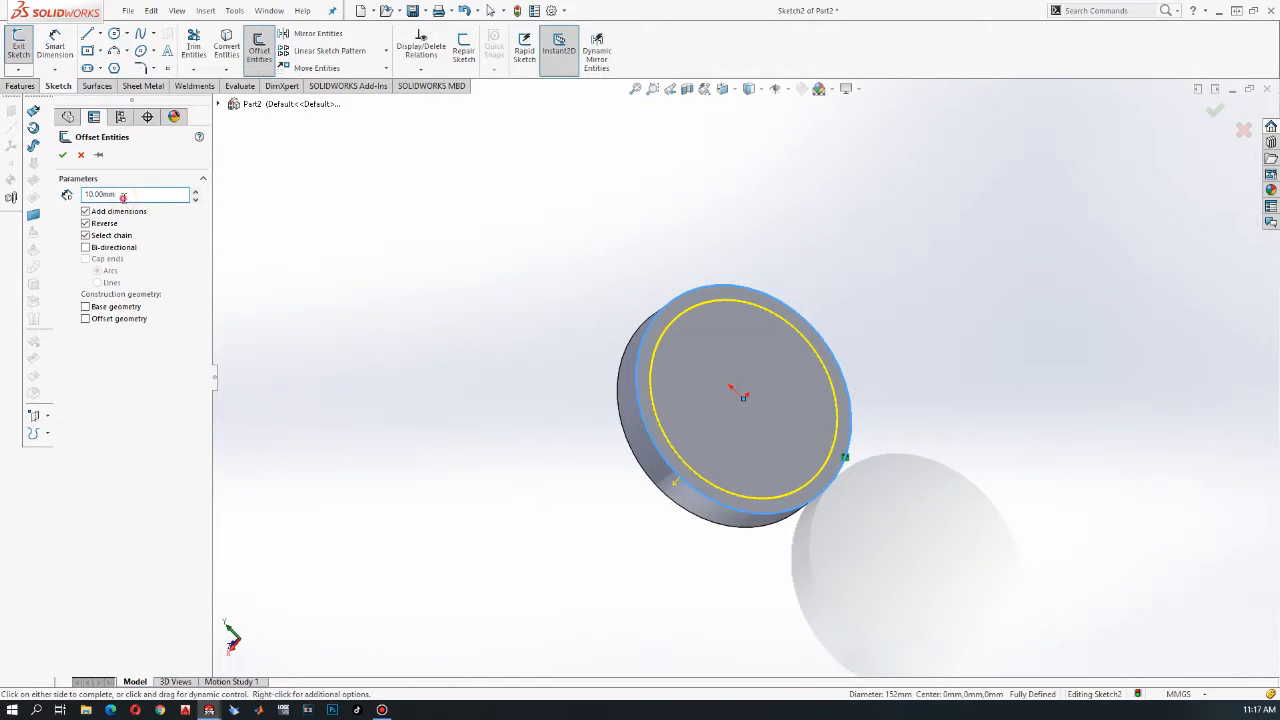
{"action": "key", "text": "Return"}
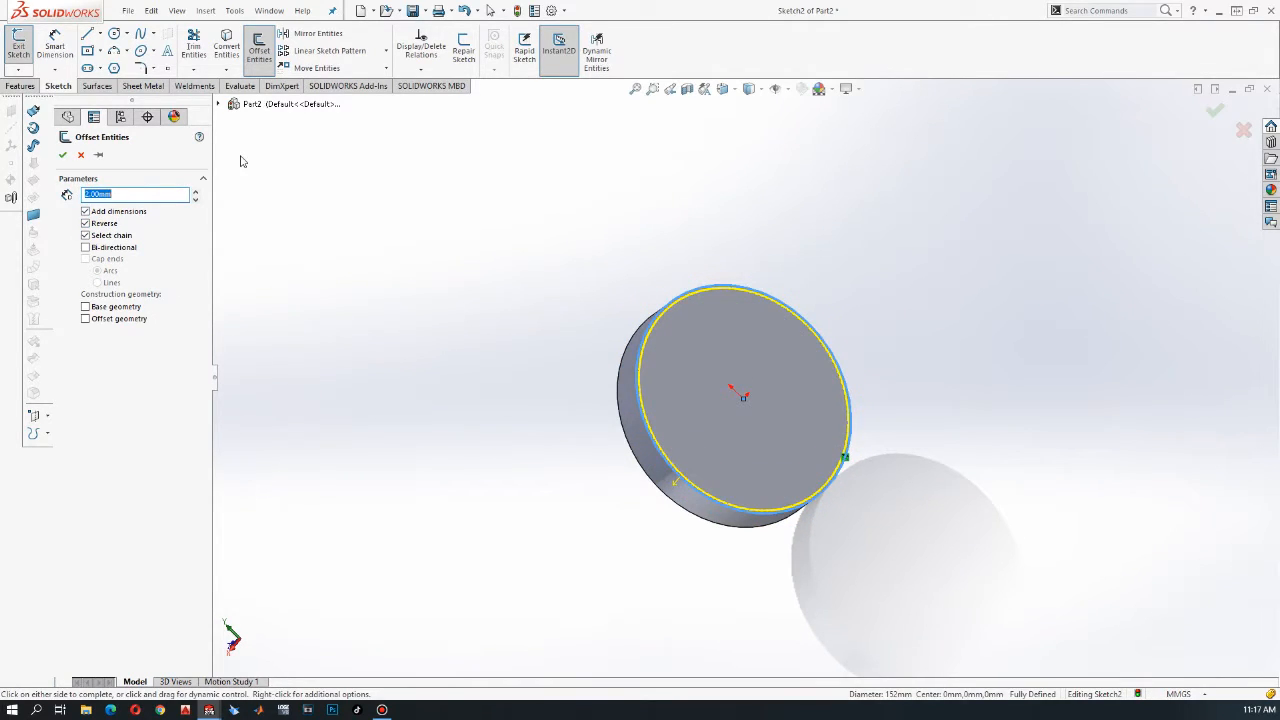
{"action": "left_click", "coordinate": [61, 156]}
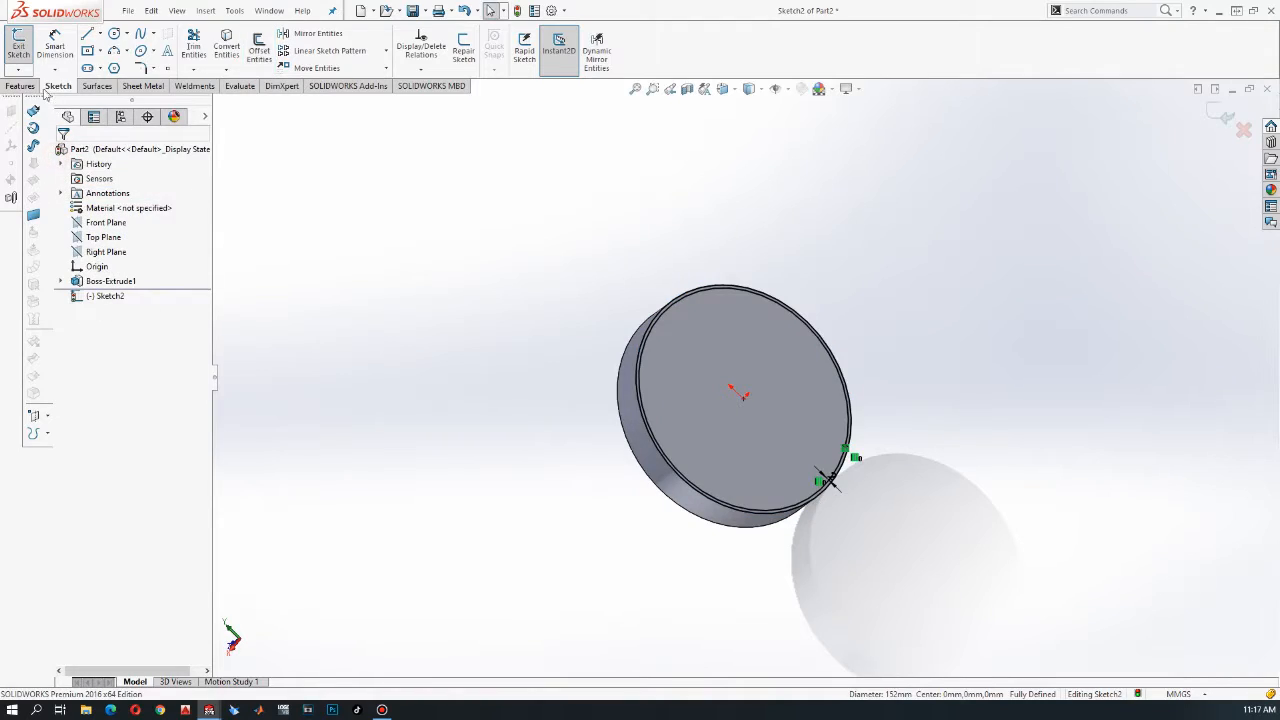
Cut the region inside the offset circle as a blind extruded cut 3 mm deep
{"action": "left_click", "coordinate": [20, 87]}
{"action": "left_click", "coordinate": [207, 52]}
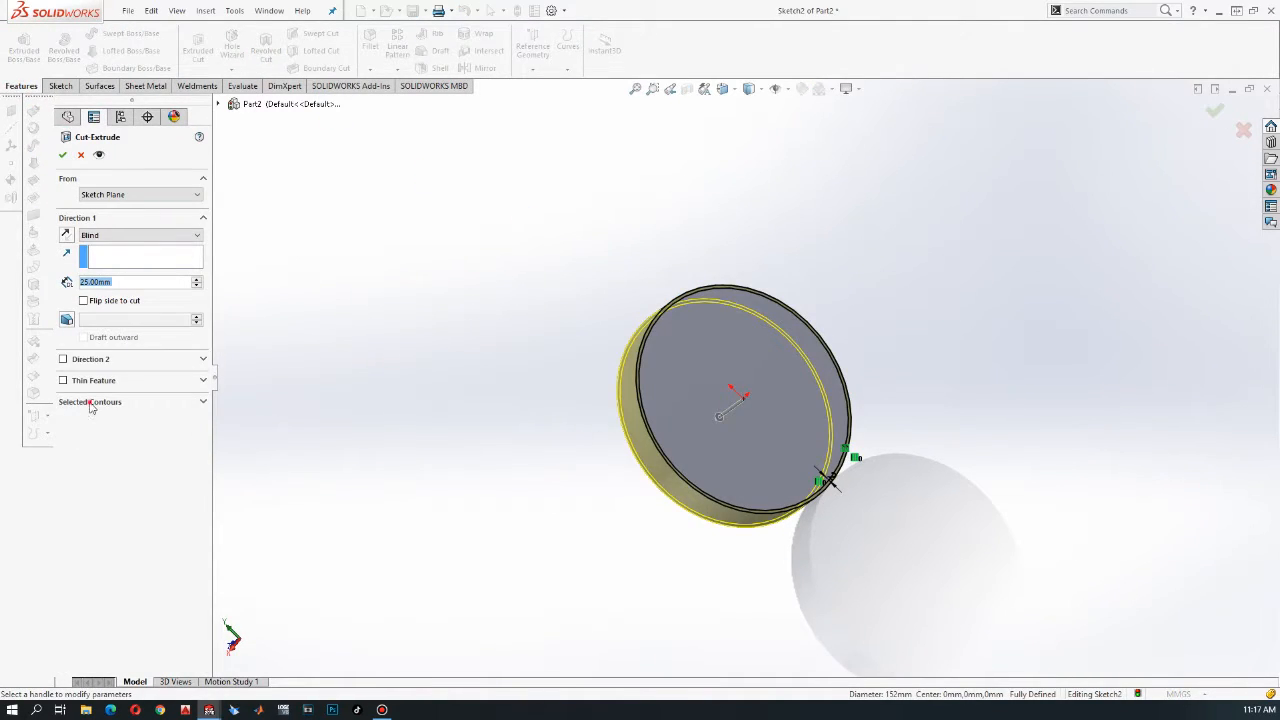
{"action": "left_click", "coordinate": [90, 402]}
{"action": "left_click", "coordinate": [772, 404]}
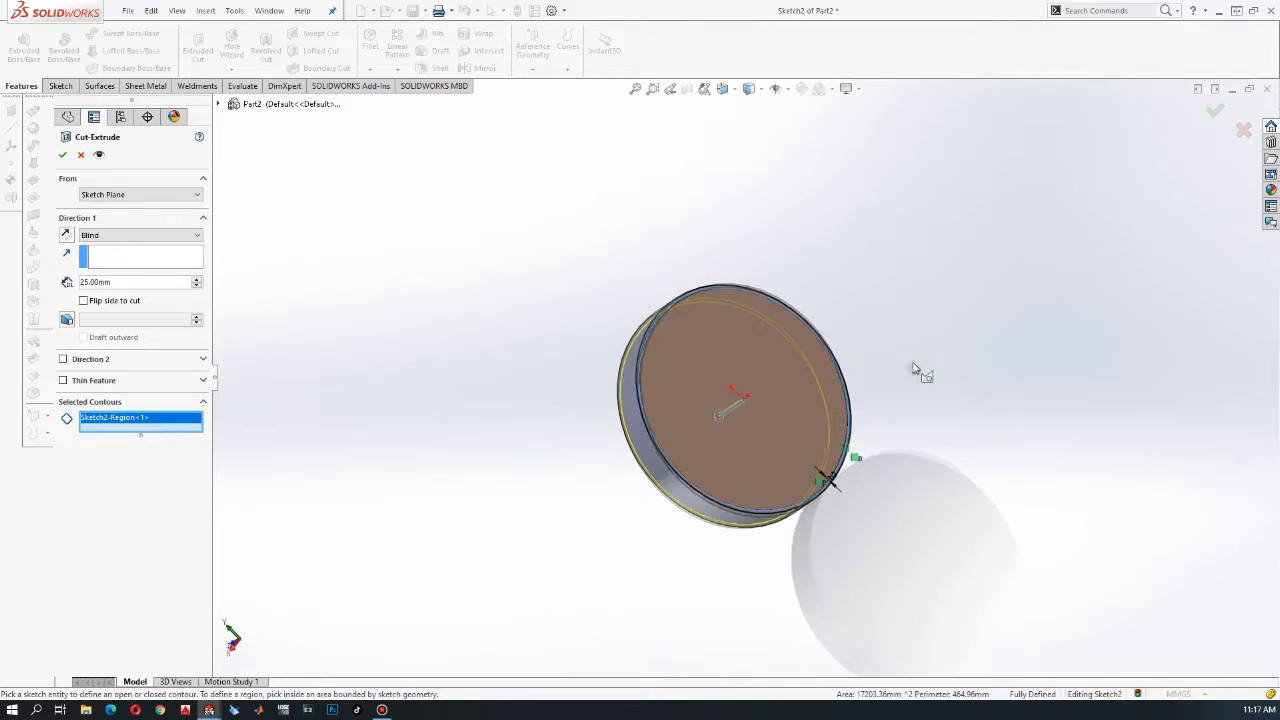
{"action": "middle_click_drag", "start_coordinate": [913, 368], "coordinate": [915, 386]}
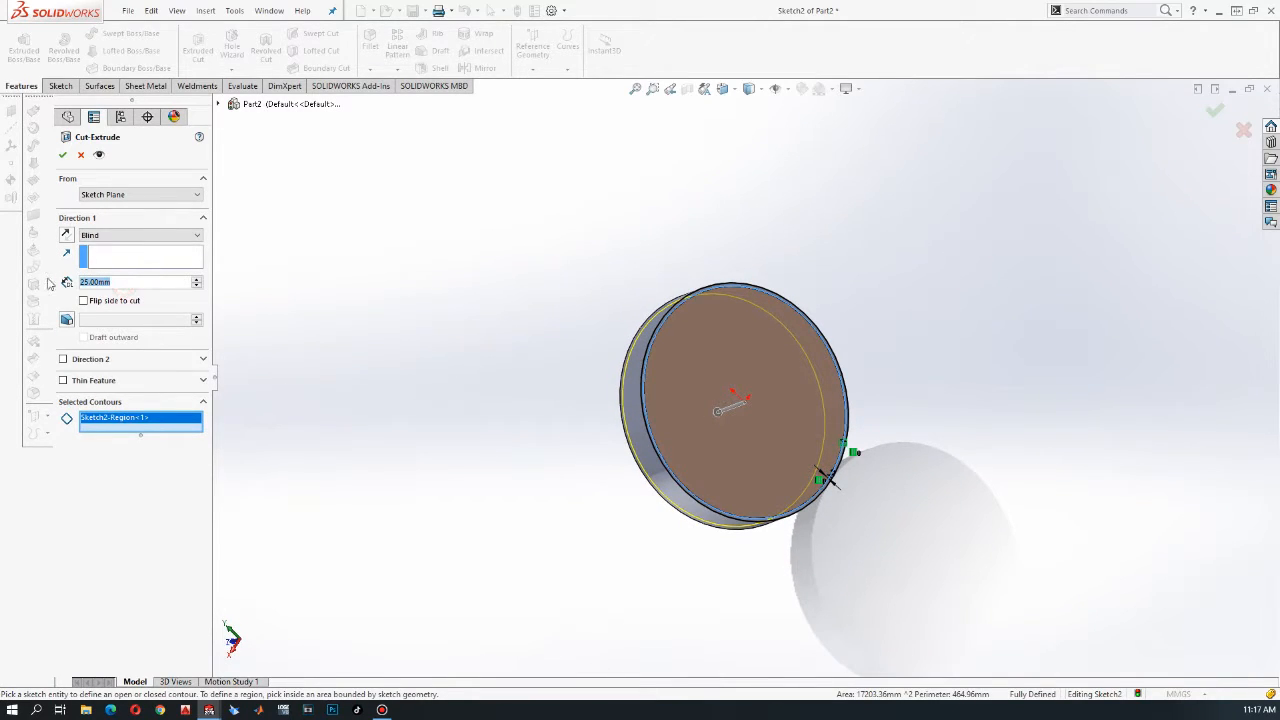
{"action": "type", "text": "3"}
{"action": "key", "text": "Return"}
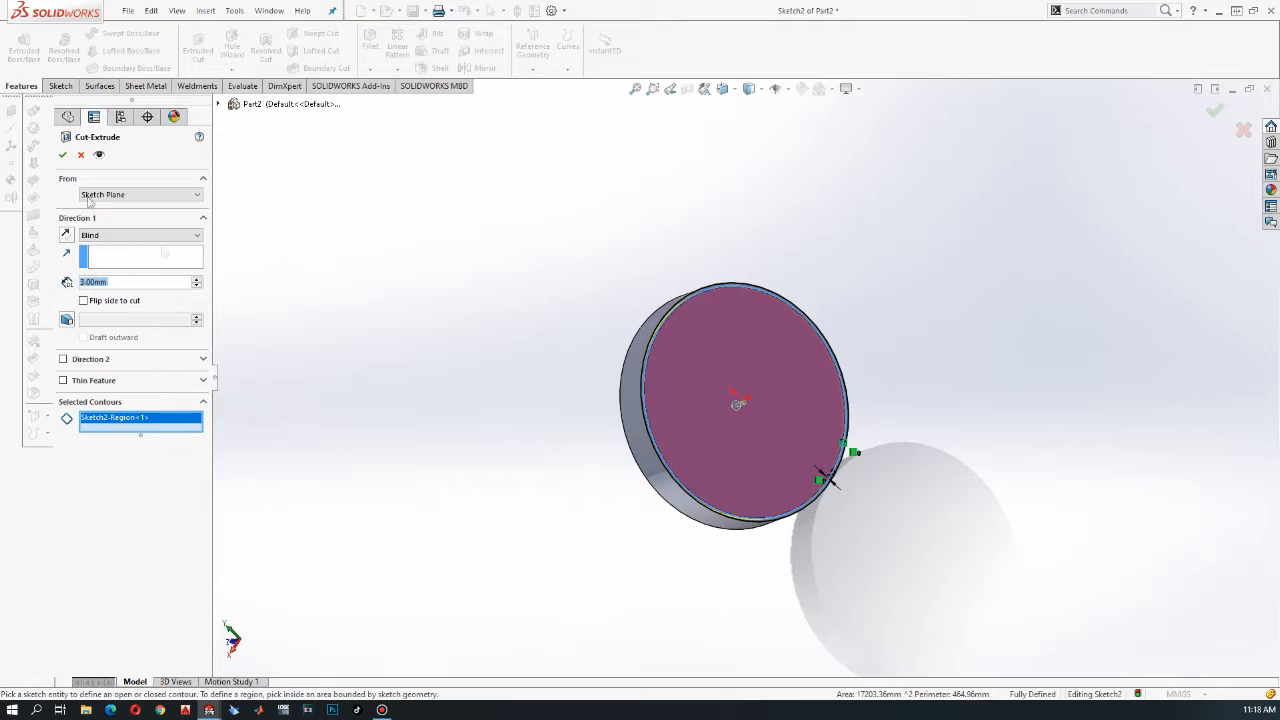
{"action": "left_click", "coordinate": [63, 155]}
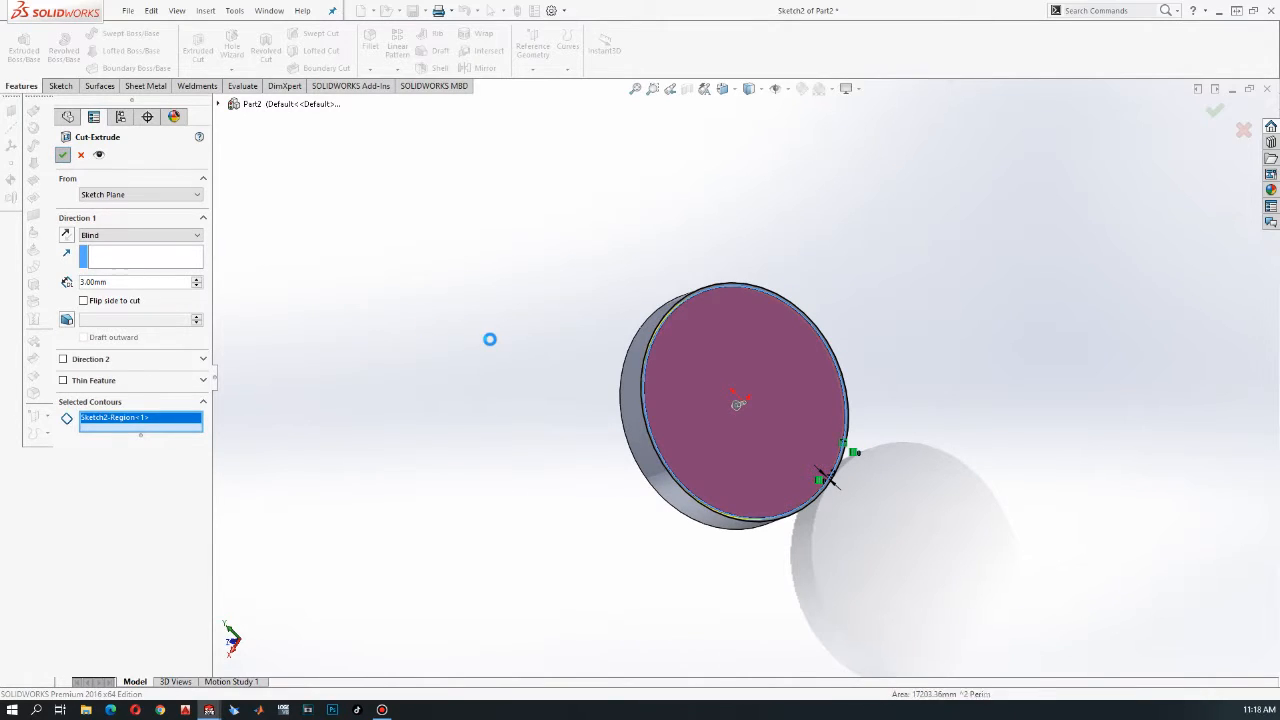
Shell the disc to a 2 mm wall thickness, removing the flat face opposite the recess
{"action": "middle_click_drag", "start_coordinate": [569, 366], "coordinate": [828, 346]}
{"action": "left_click", "coordinate": [750, 368]}
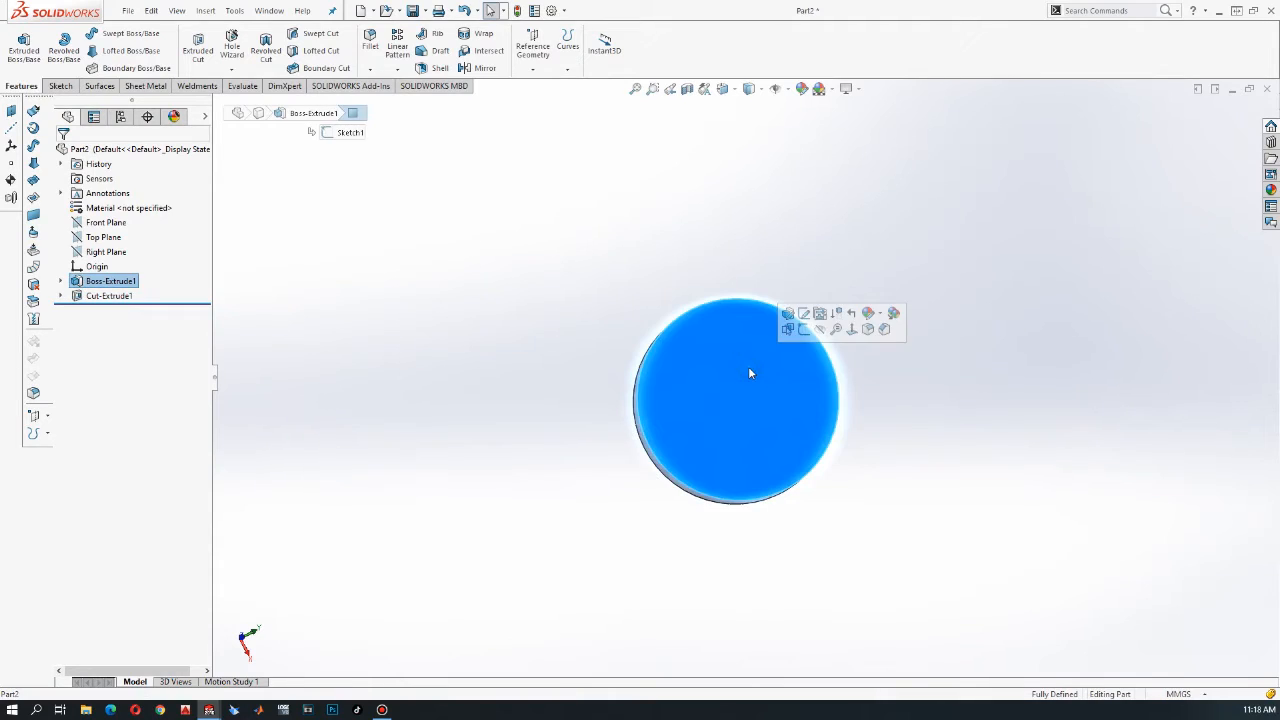
{"action": "left_click", "coordinate": [440, 68]}
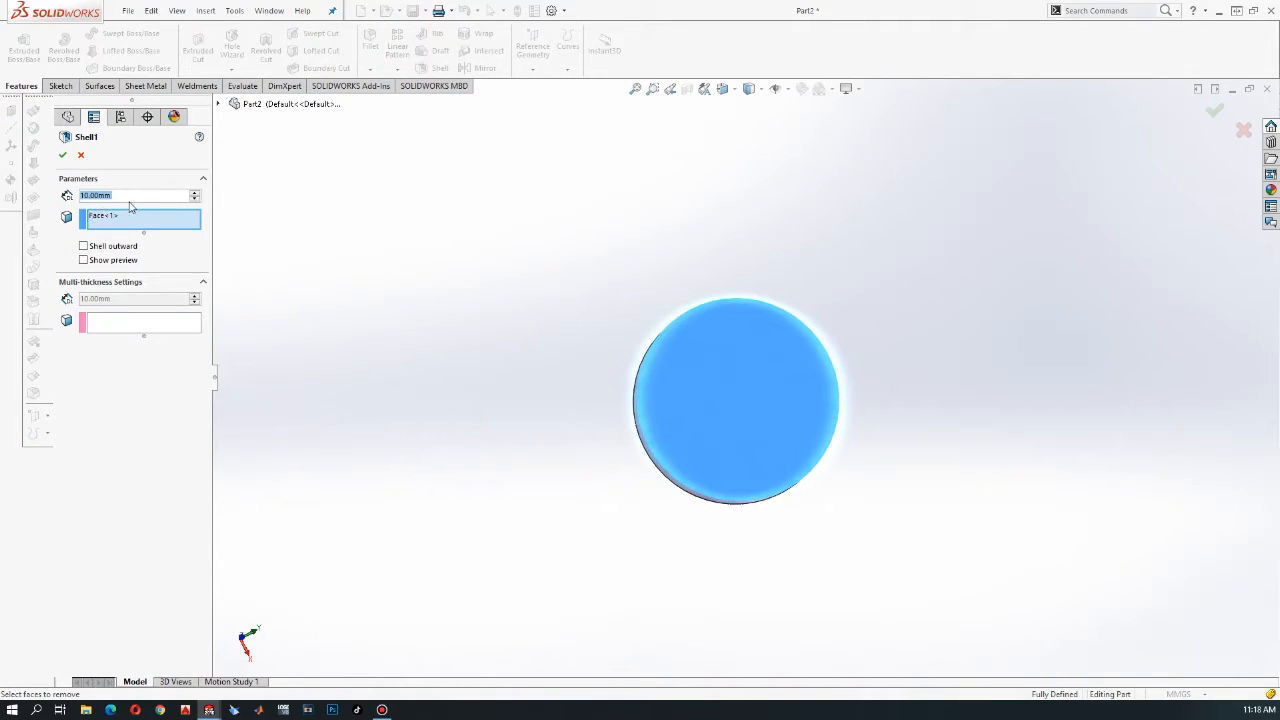
{"action": "middle_click_drag", "start_coordinate": [508, 323], "coordinate": [666, 409]}
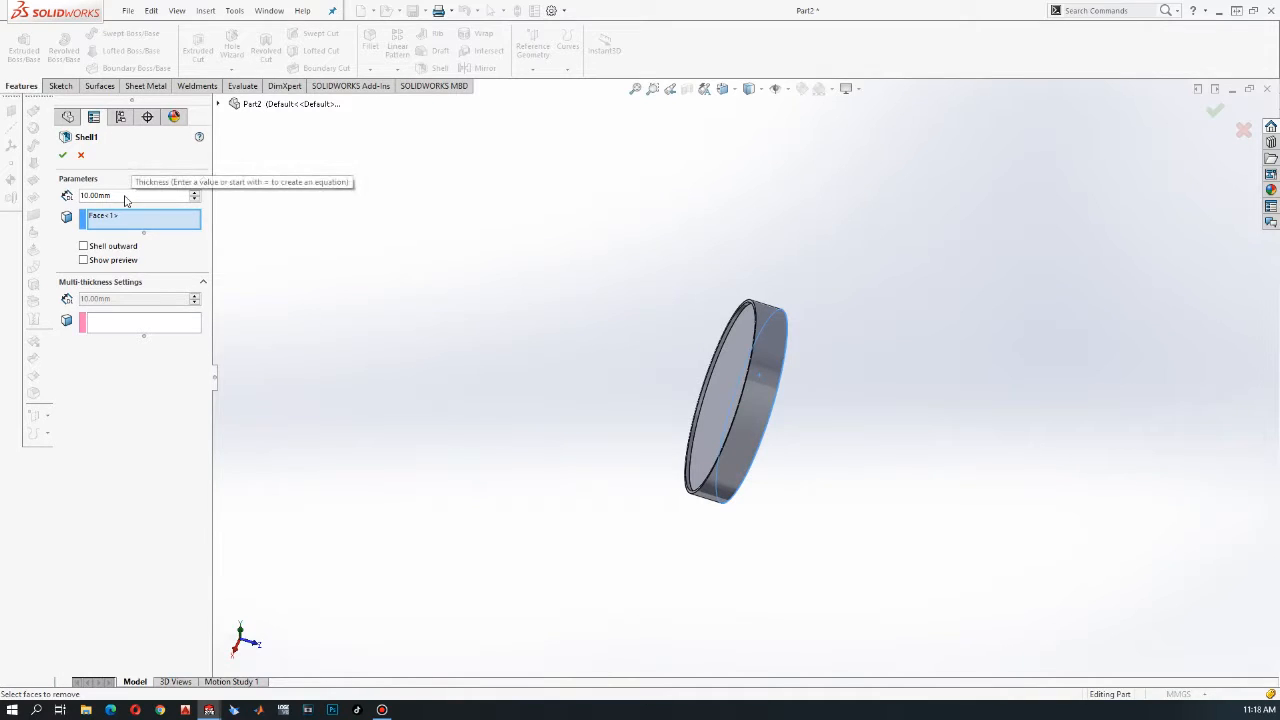
{"action": "type", "text": "2"}
{"action": "key", "text": "BackSpace"}
{"action": "key", "text": "BackSpace"}
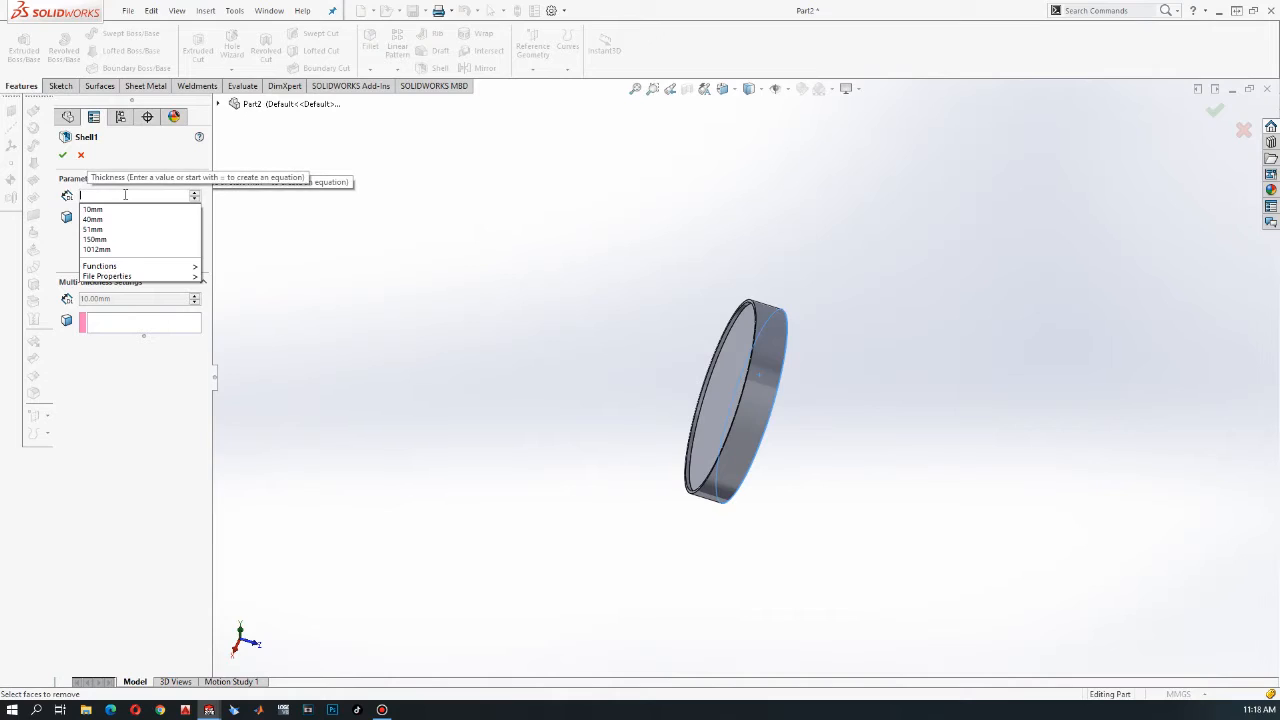
{"action": "type", "text": "2"}
{"action": "left_click", "coordinate": [147, 436]}
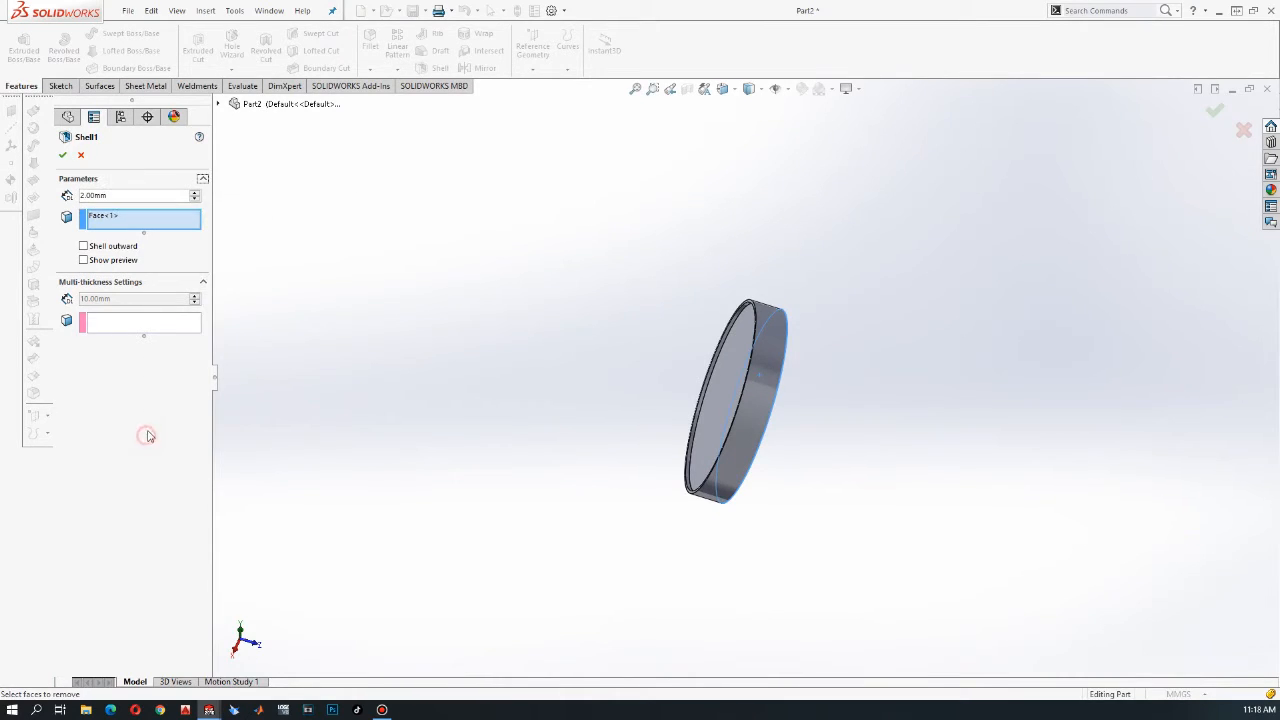
{"action": "left_click", "coordinate": [62, 156]}
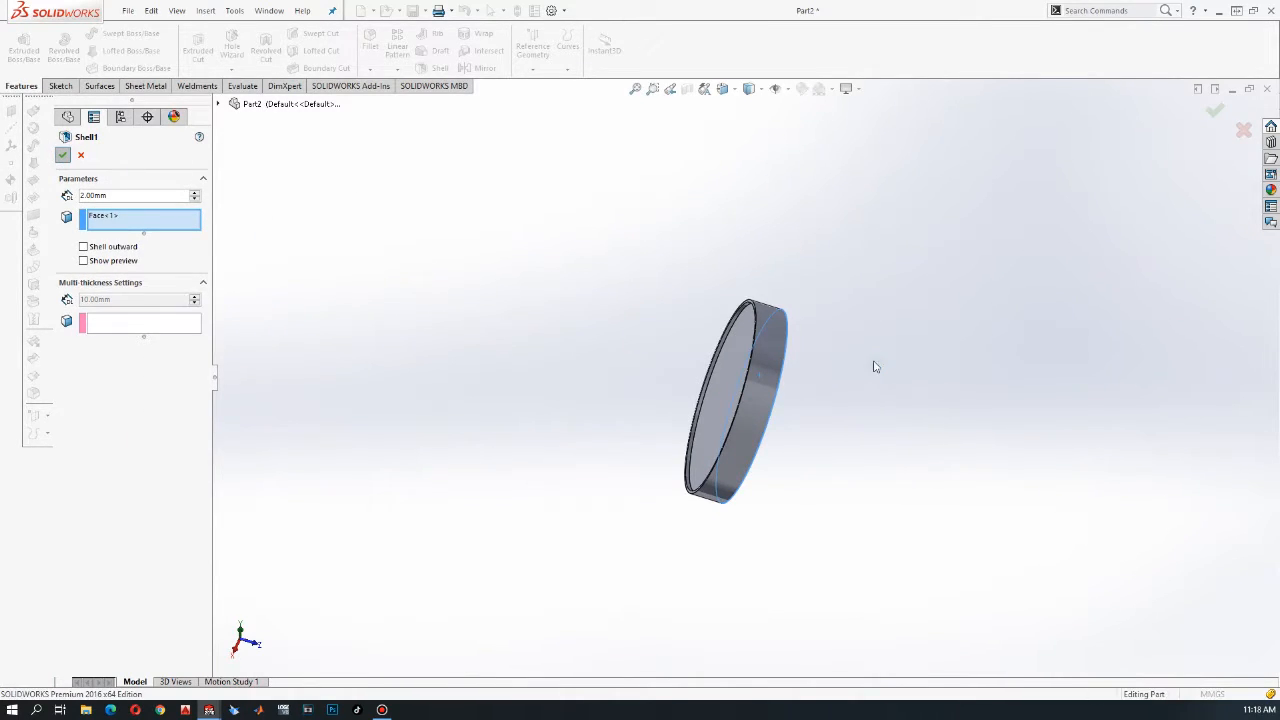
Start a symmetric multiple-radius fillet of 1 mm on the outer and inner edges of the recessed side's rim
{"action": "middle_click_drag", "start_coordinate": [745, 345], "coordinate": [856, 235]}
{"action": "middle_click_drag", "start_coordinate": [800, 270], "coordinate": [834, 297]}
{"action": "scroll", "coordinate": [784, 383], "scroll_direction": "down", "scroll_amount": 5}
{"action": "scroll", "coordinate": [783, 380], "scroll_direction": "up", "scroll_amount": 2}
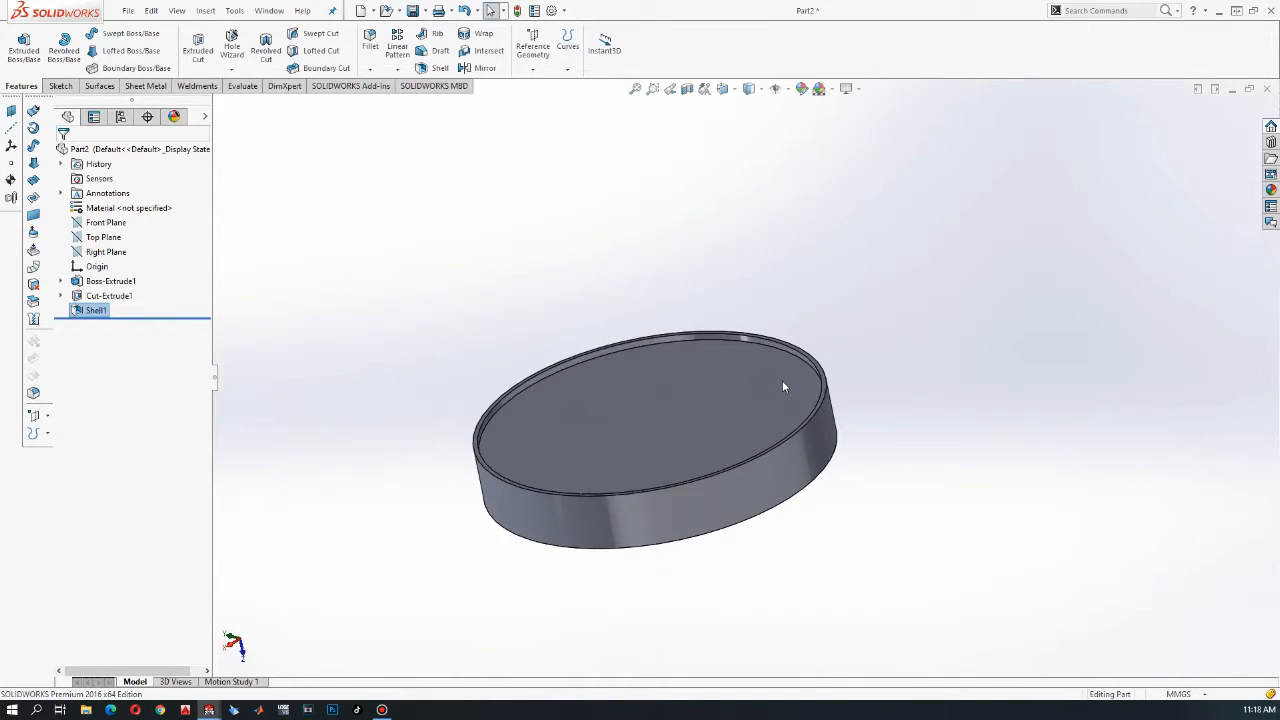
{"action": "scroll", "coordinate": [783, 380], "scroll_direction": "down", "scroll_amount": 2}
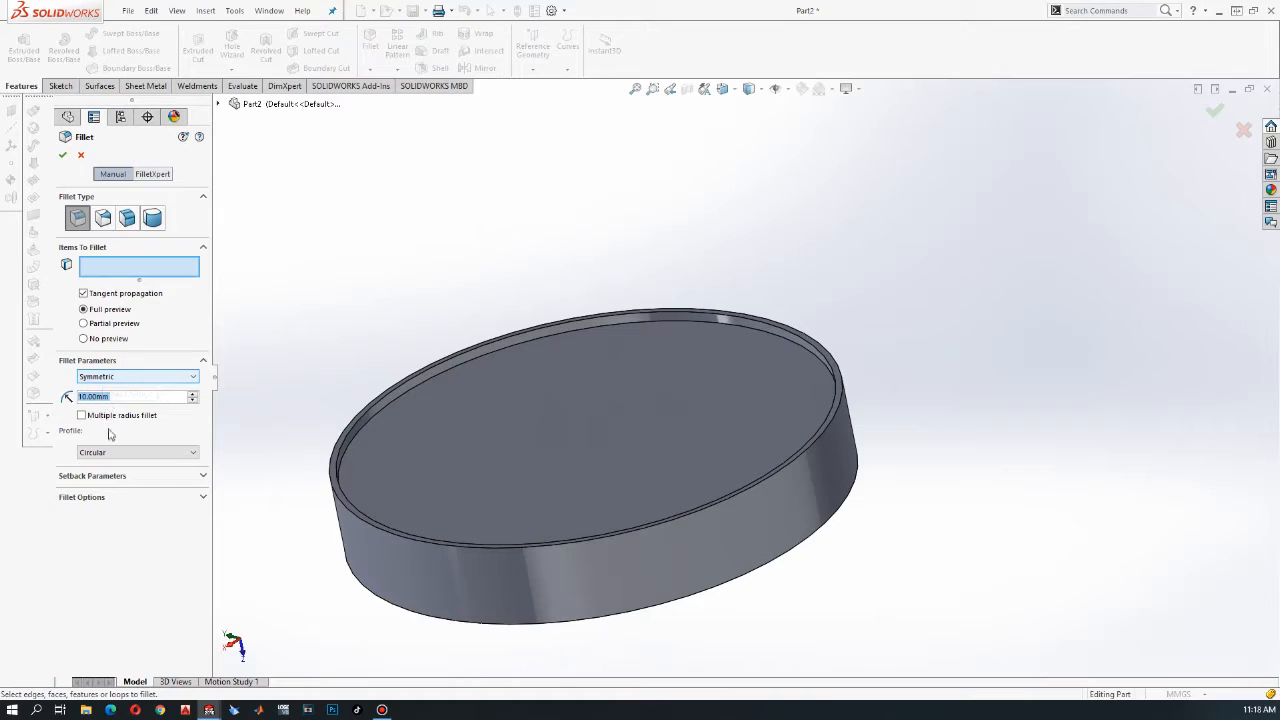
{"action": "left_click", "coordinate": [125, 378]}
{"action": "left_click", "coordinate": [123, 395]}
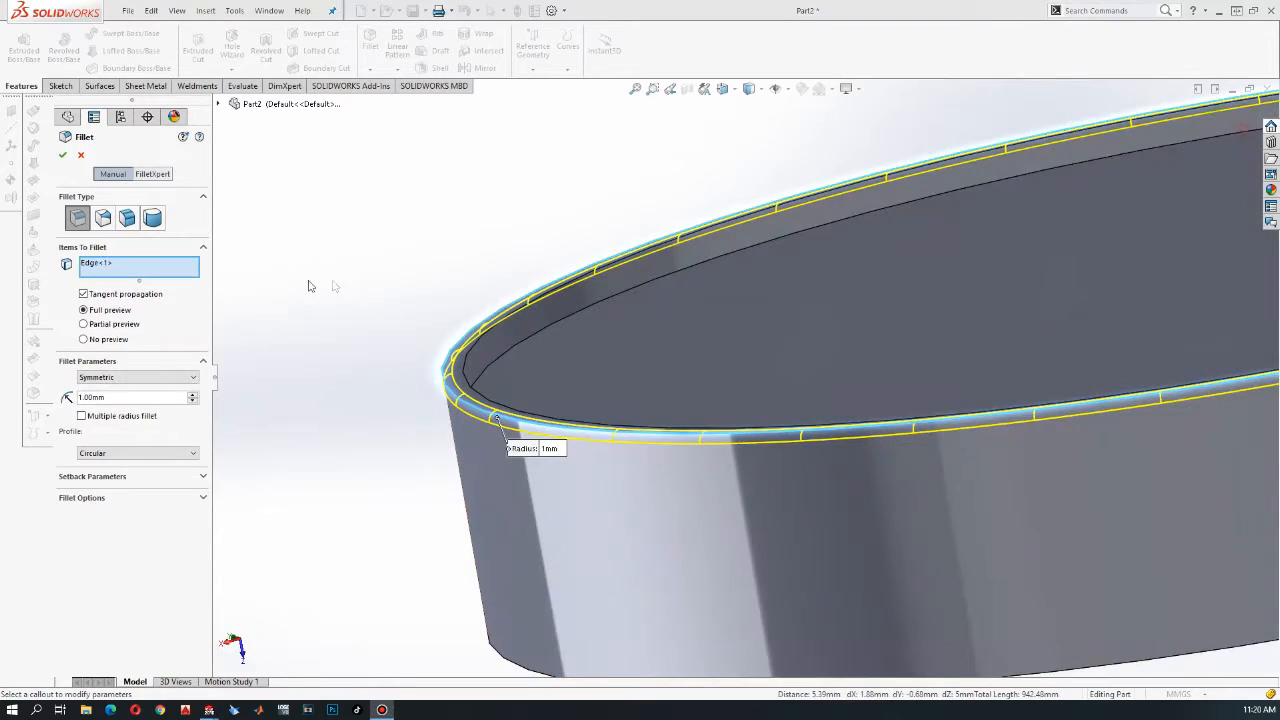
{"action": "left_click", "coordinate": [83, 419]}
{"action": "middle_click_drag", "start_coordinate": [580, 411], "coordinate": [705, 336]}
{"action": "left_click", "coordinate": [524, 465]}
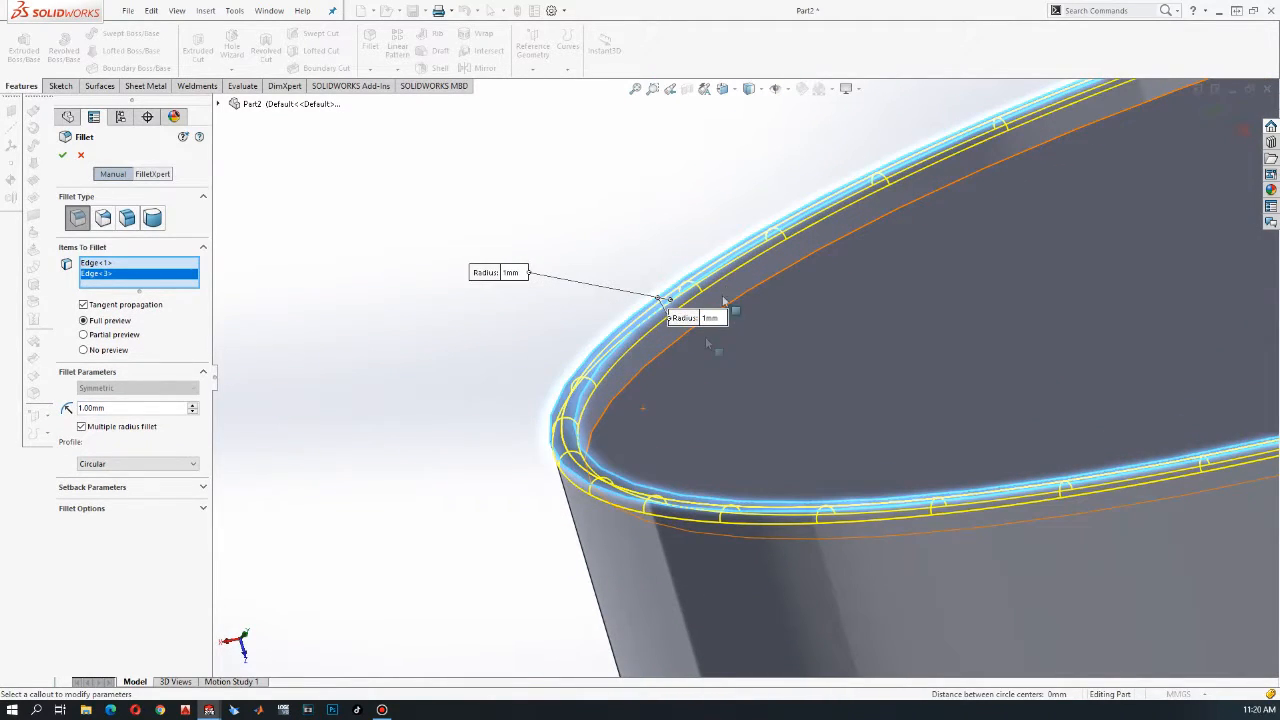
Add the recess's floor edge to the fillet and set its radius to 2 mm
{"action": "left_click", "coordinate": [614, 403]}
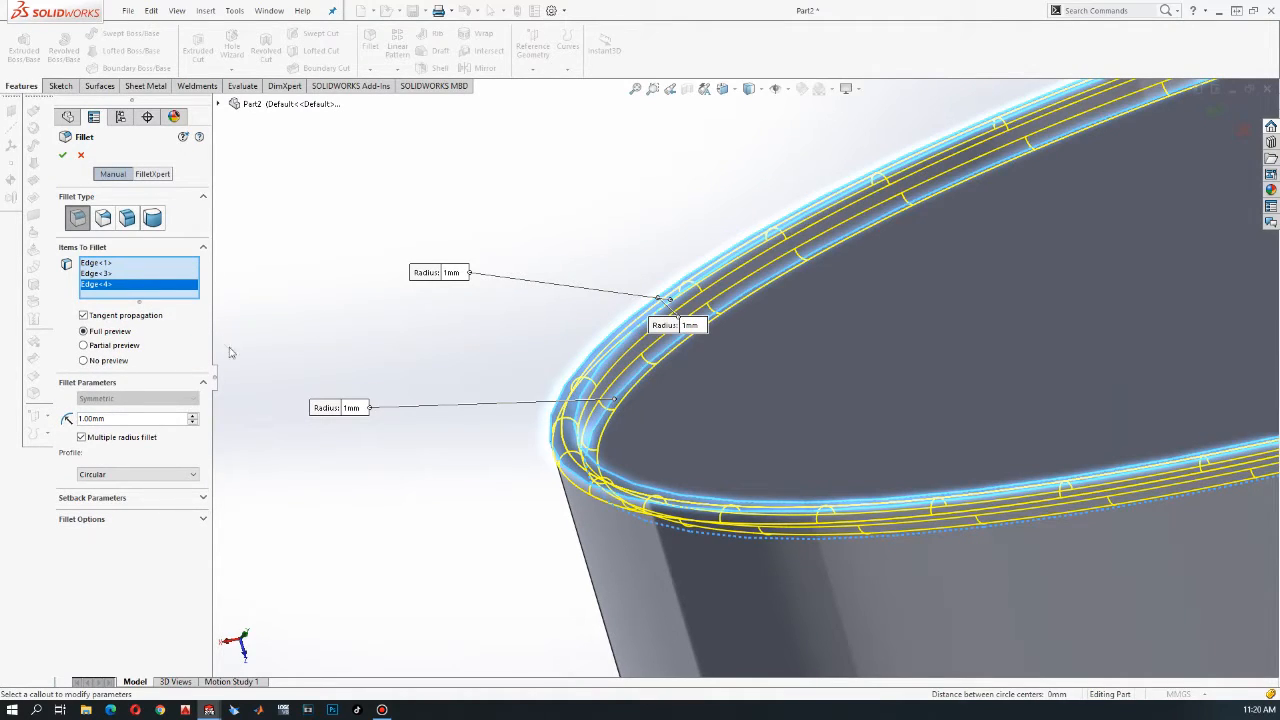
{"action": "left_click", "coordinate": [355, 407]}
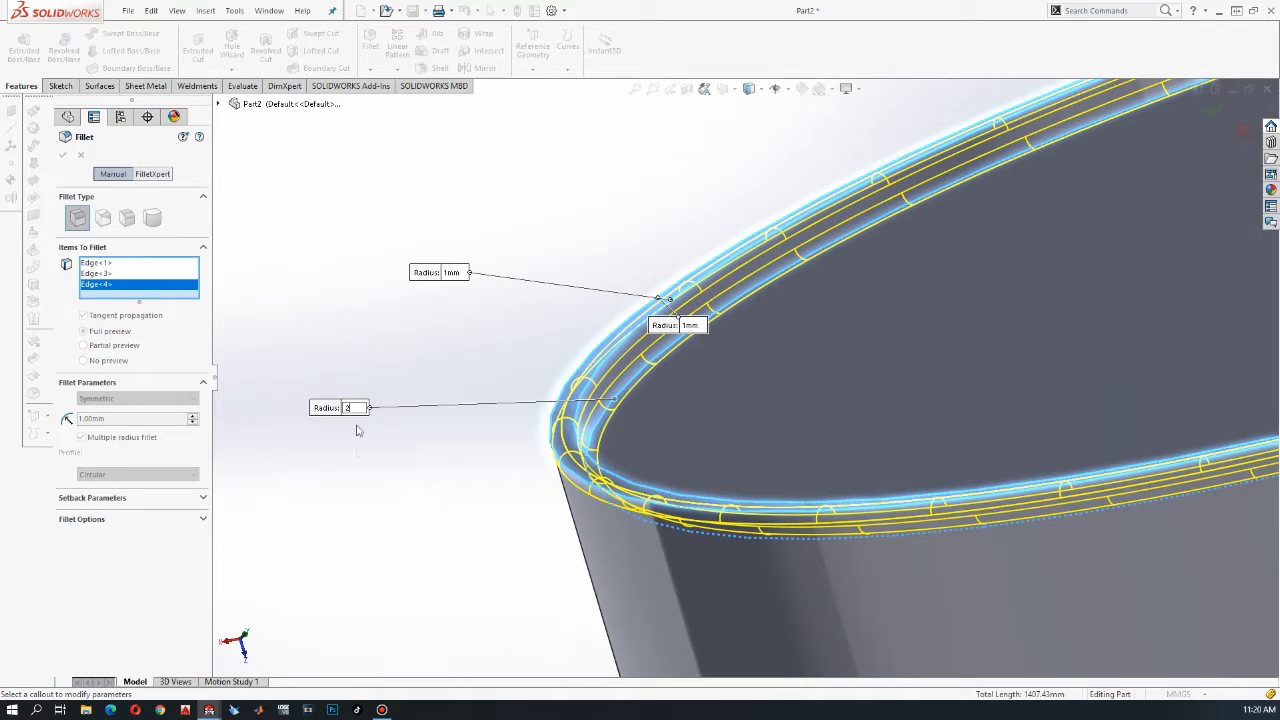
{"action": "key", "text": "Return"}
Add the open side's outer and inner rim edges with a 0.5 mm radius, plus the interior floor face, to the fillet
{"action": "middle_click_drag", "start_coordinate": [654, 602], "coordinate": [848, 296]}
{"action": "scroll", "coordinate": [826, 346], "scroll_direction": "down", "scroll_amount": 8}
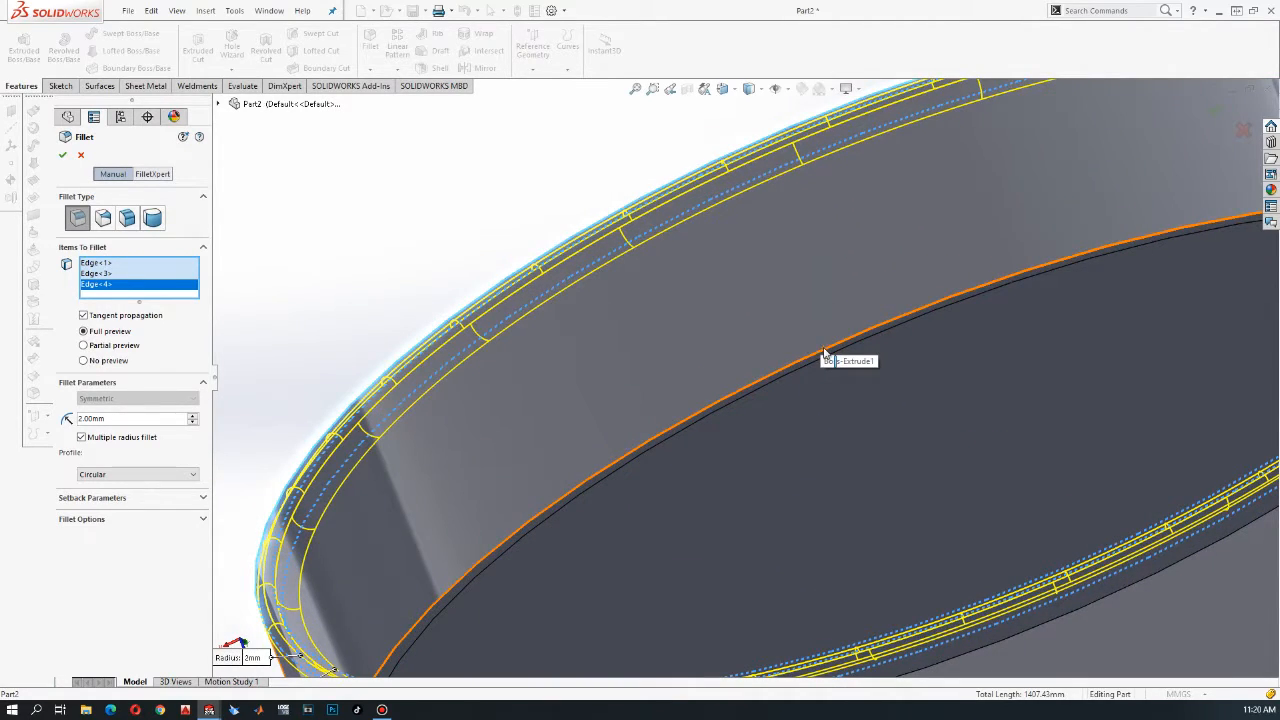
{"action": "left_click", "coordinate": [824, 350]}
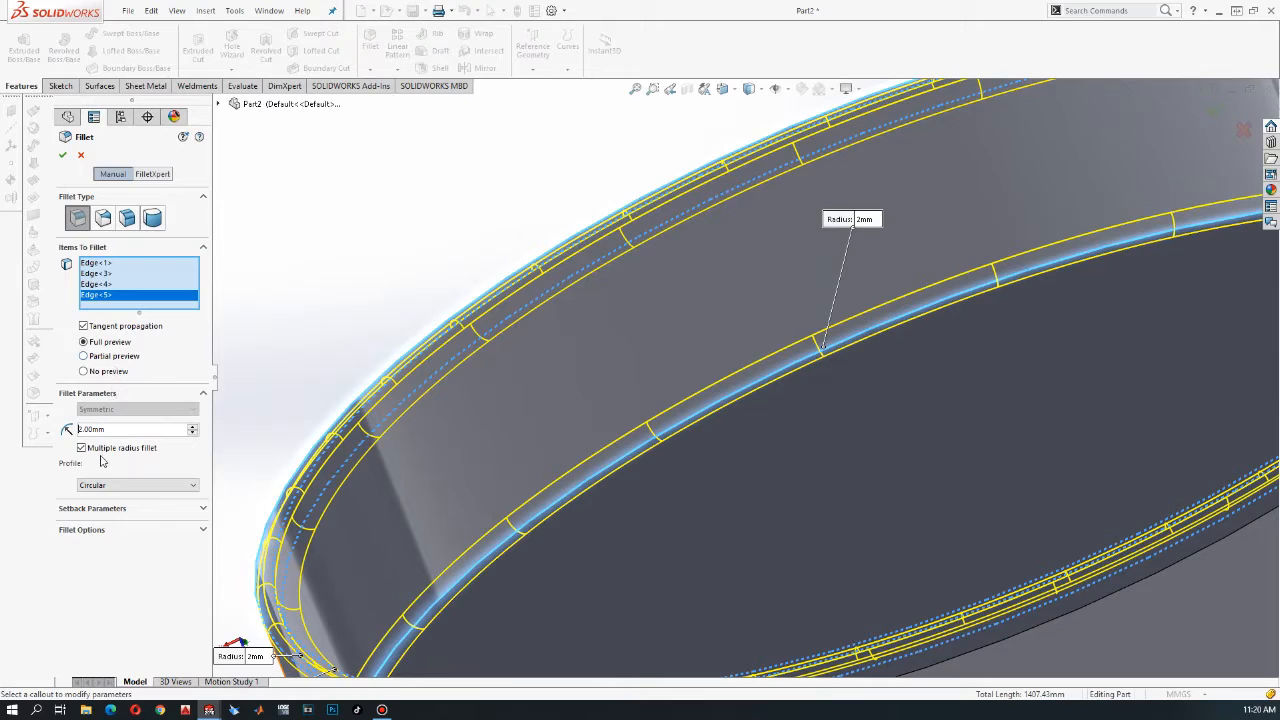
{"action": "left_click", "coordinate": [863, 219]}
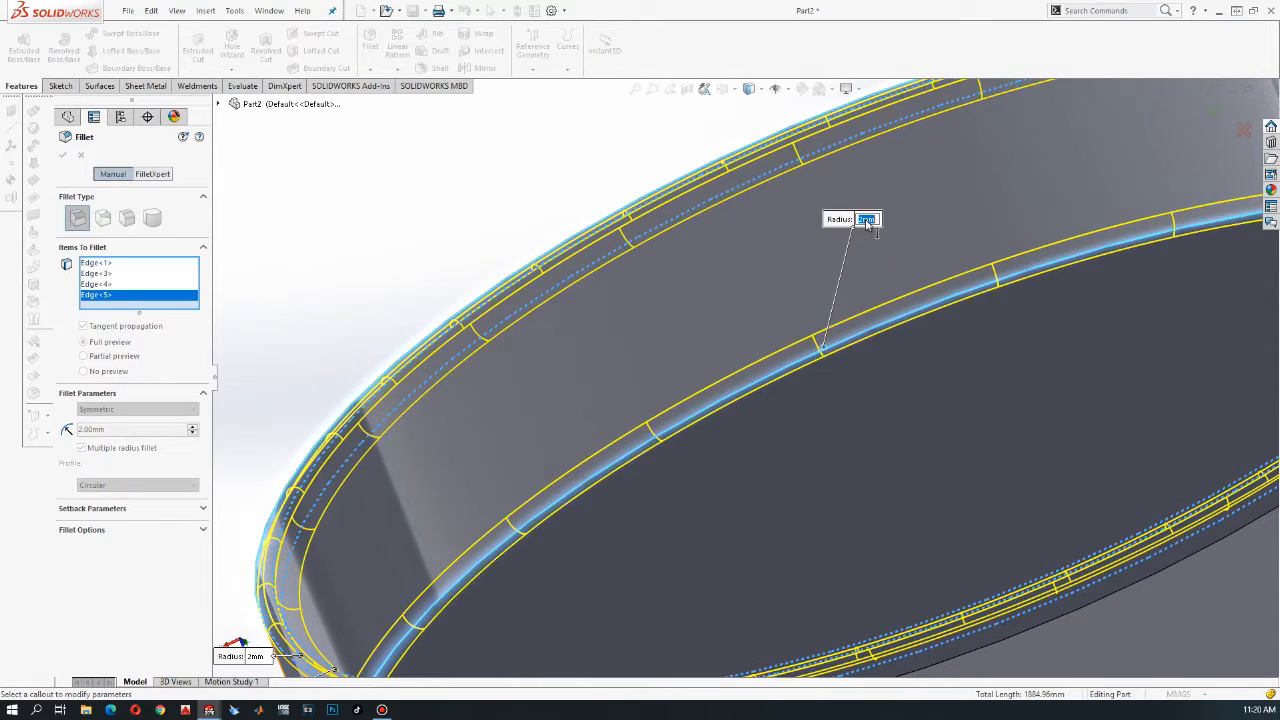
{"action": "left_click", "coordinate": [976, 382]}
{"action": "middle_click_drag", "start_coordinate": [934, 408], "coordinate": [906, 294]}
{"action": "scroll", "coordinate": [636, 226], "scroll_direction": "down", "scroll_amount": 3}
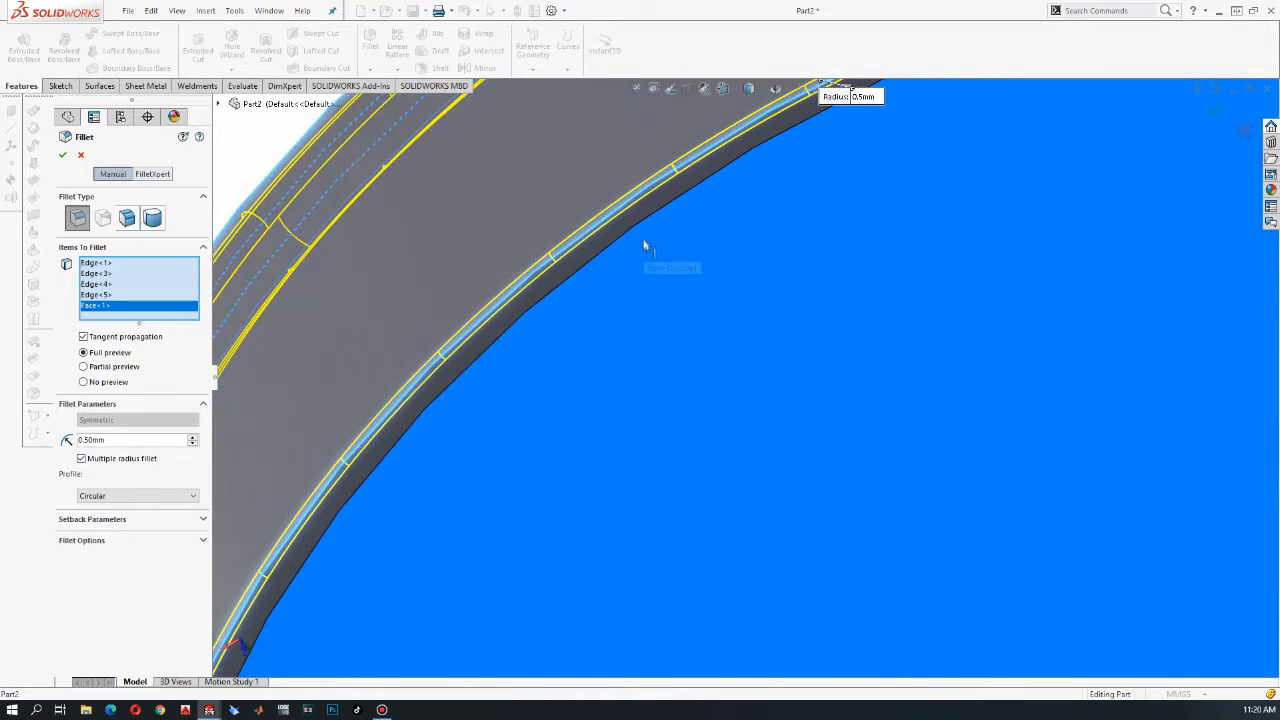
{"action": "left_click", "coordinate": [636, 227]}
{"action": "scroll", "coordinate": [635, 224], "scroll_direction": "up", "scroll_amount": 5}
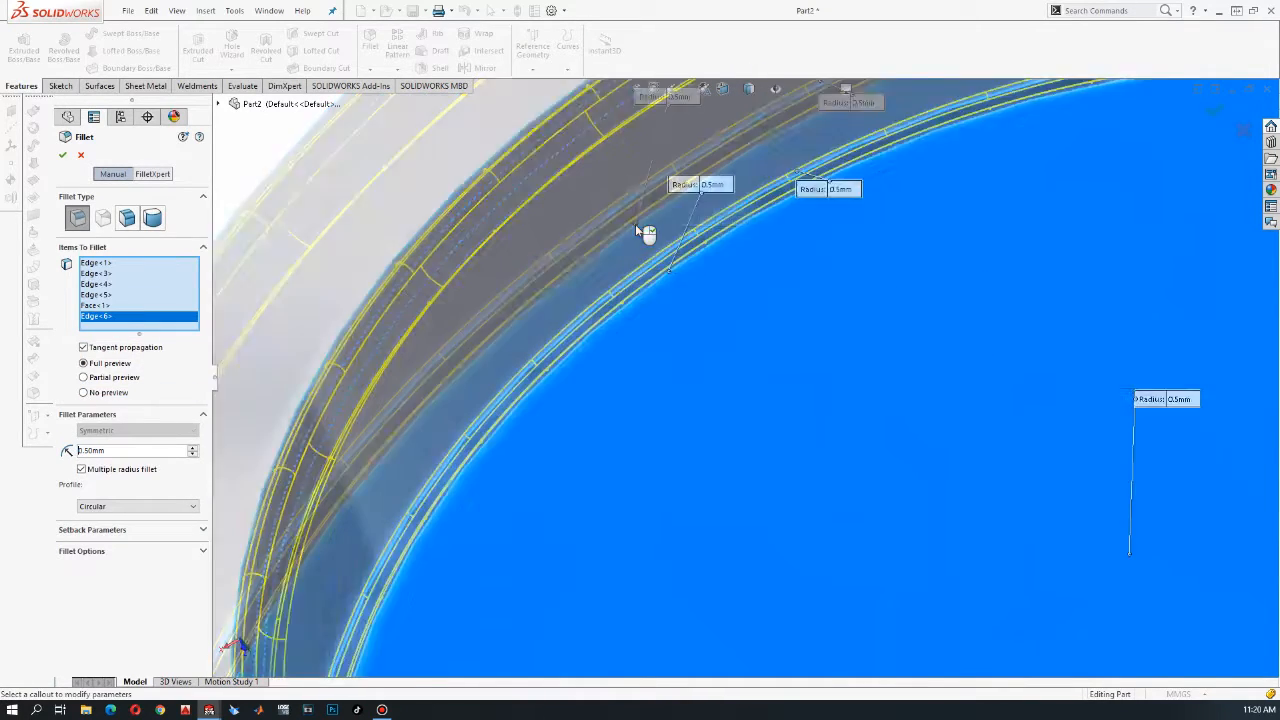
Set the interior floor face's fillet radius to 1 mm and apply the multiple-radius fillet
{"action": "middle_click_drag", "start_coordinate": [880, 420], "coordinate": [904, 317]}
{"action": "scroll", "coordinate": [884, 393], "scroll_direction": "up", "scroll_amount": 3}
{"action": "scroll", "coordinate": [697, 452], "scroll_direction": "down", "scroll_amount": 5}
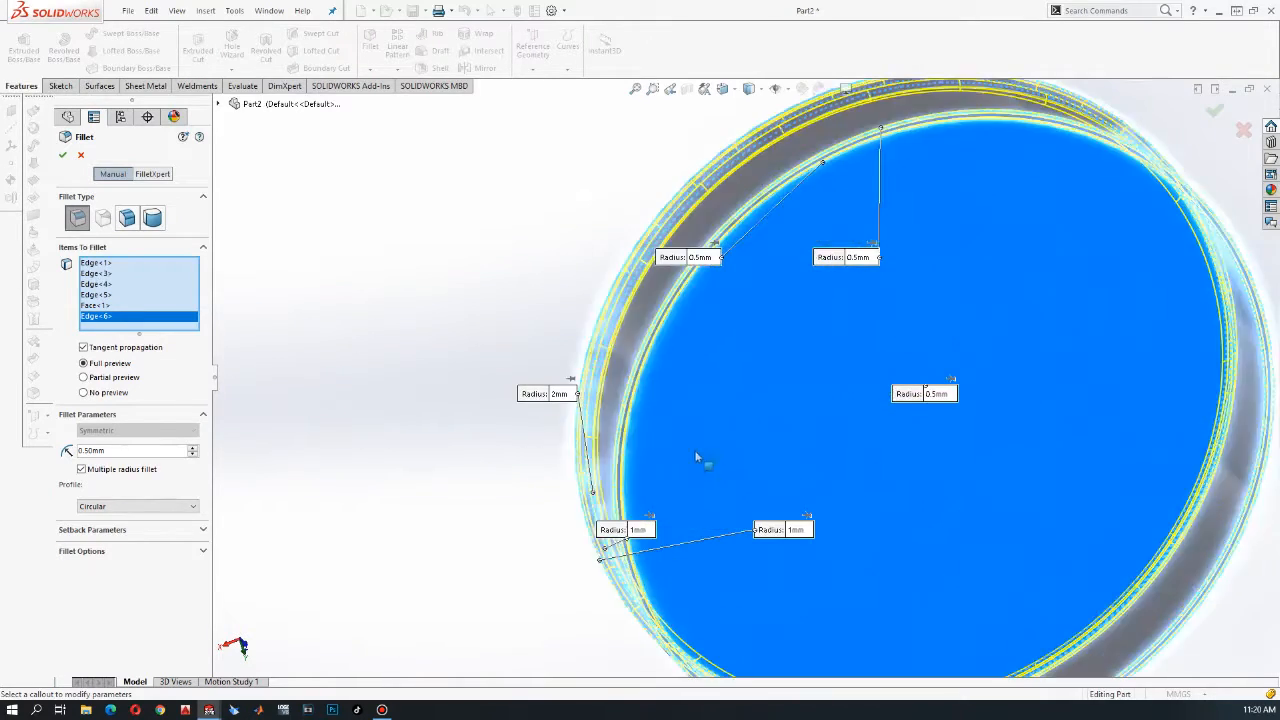
{"action": "scroll", "coordinate": [565, 450], "scroll_direction": "up", "scroll_amount": 5}
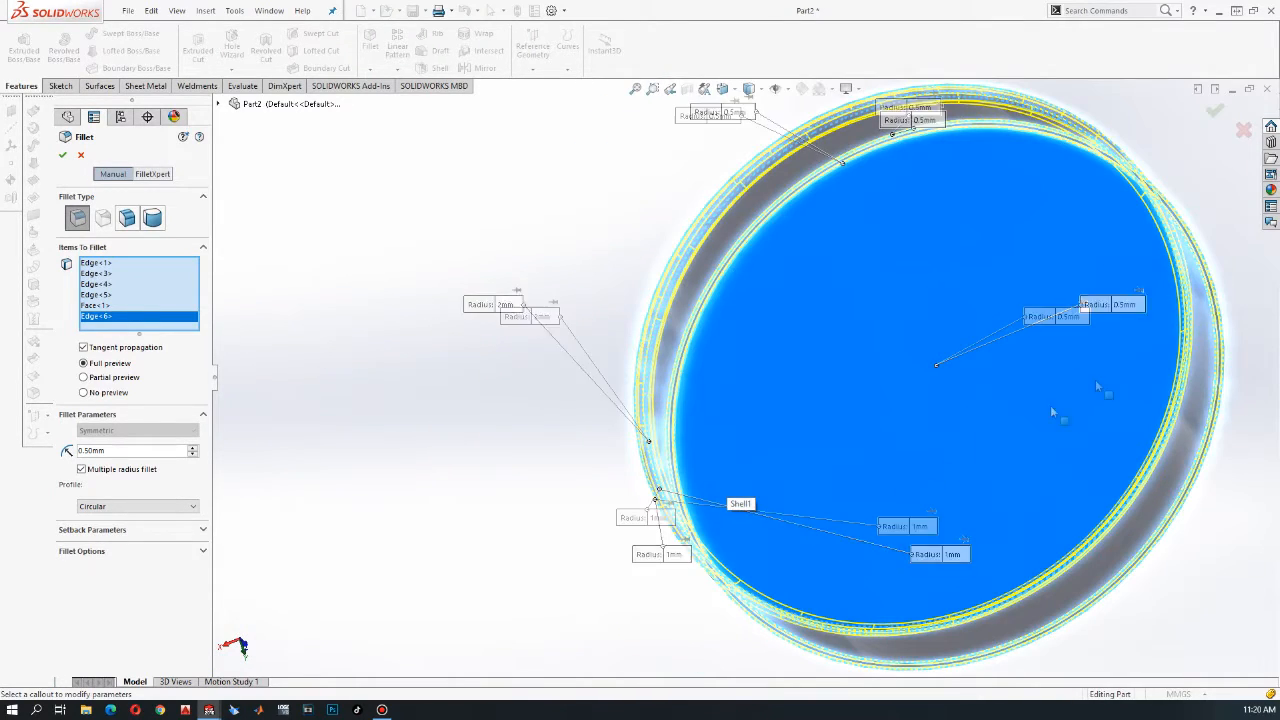
{"action": "left_click", "coordinate": [1070, 317]}
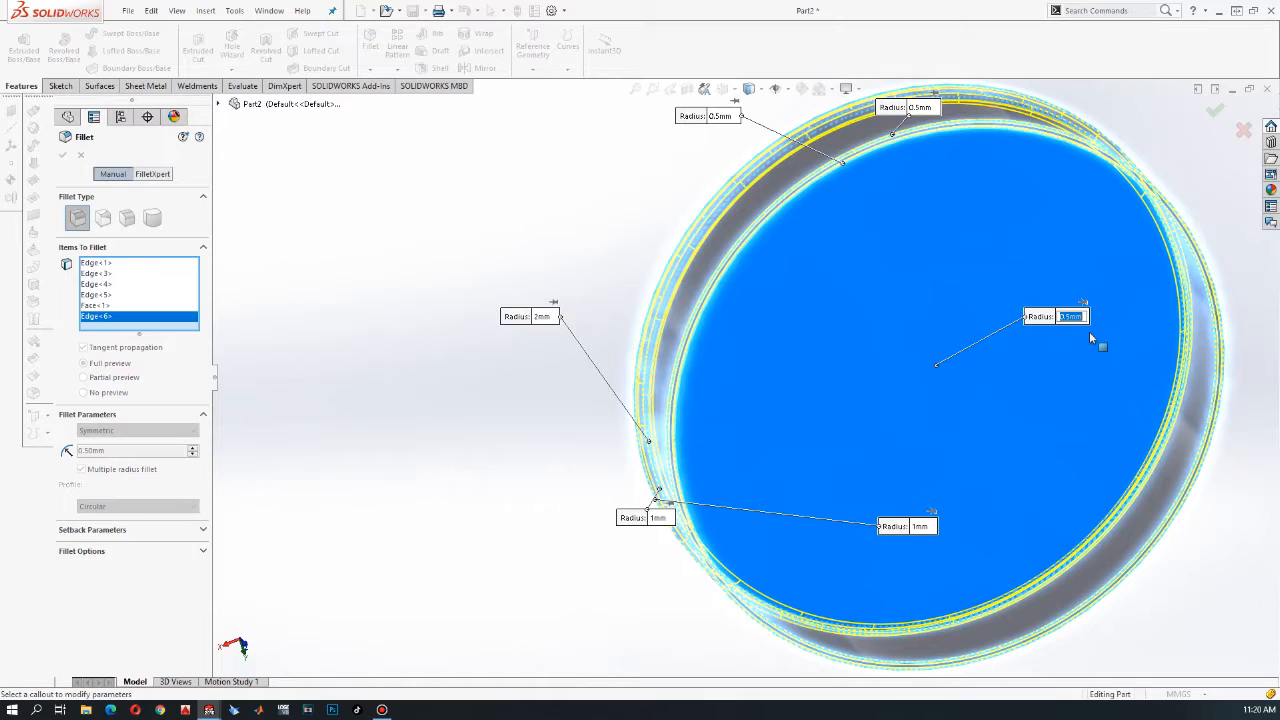
{"action": "type", "text": "1"}
{"action": "key", "text": "Return"}
{"action": "middle_click_drag", "start_coordinate": [1175, 187], "coordinate": [1195, 110]}
{"action": "left_click", "coordinate": [1215, 110]}
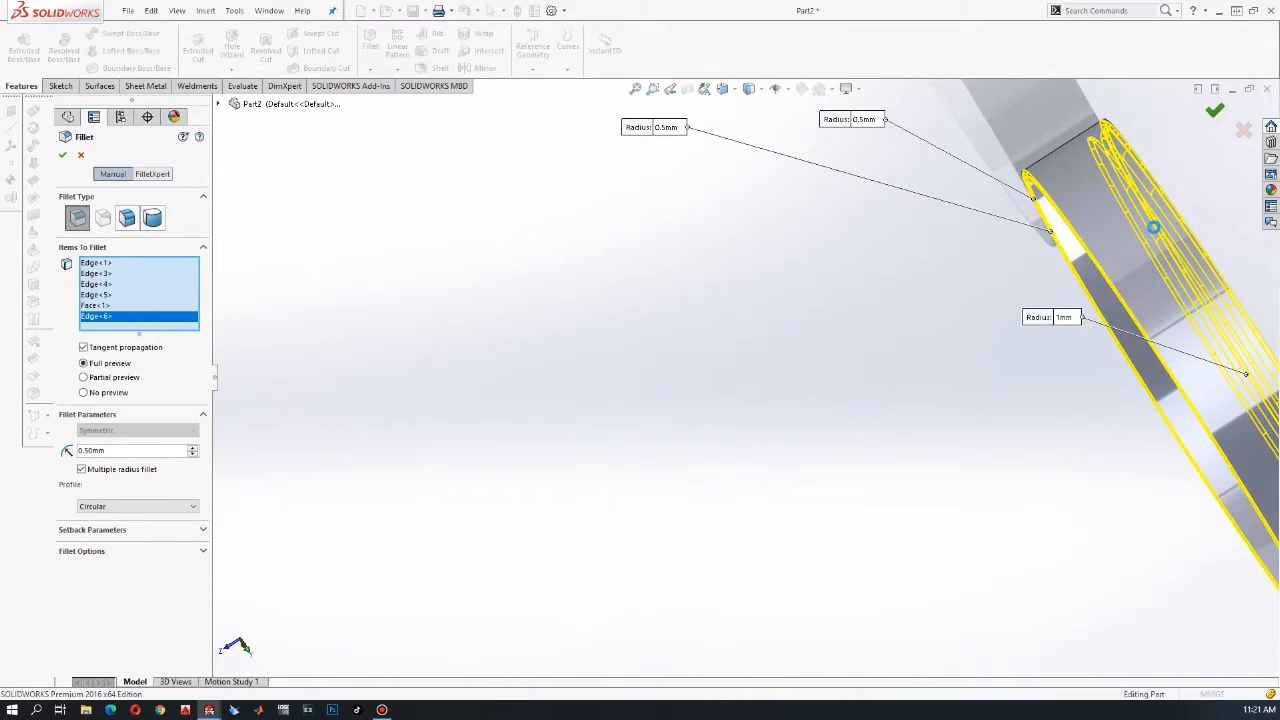
Examine the filleted lid's rim and outer wall from the side
{"action": "scroll", "coordinate": [1204, 331], "scroll_direction": "up", "scroll_amount": 4}
{"action": "middle_click_drag", "start_coordinate": [1108, 357], "coordinate": [936, 404]}
{"action": "scroll", "coordinate": [830, 412], "scroll_direction": "down", "scroll_amount": 3}
{"action": "scroll", "coordinate": [788, 430], "scroll_direction": "up", "scroll_amount": 3}
{"action": "scroll", "coordinate": [766, 409], "scroll_direction": "down", "scroll_amount": 3}
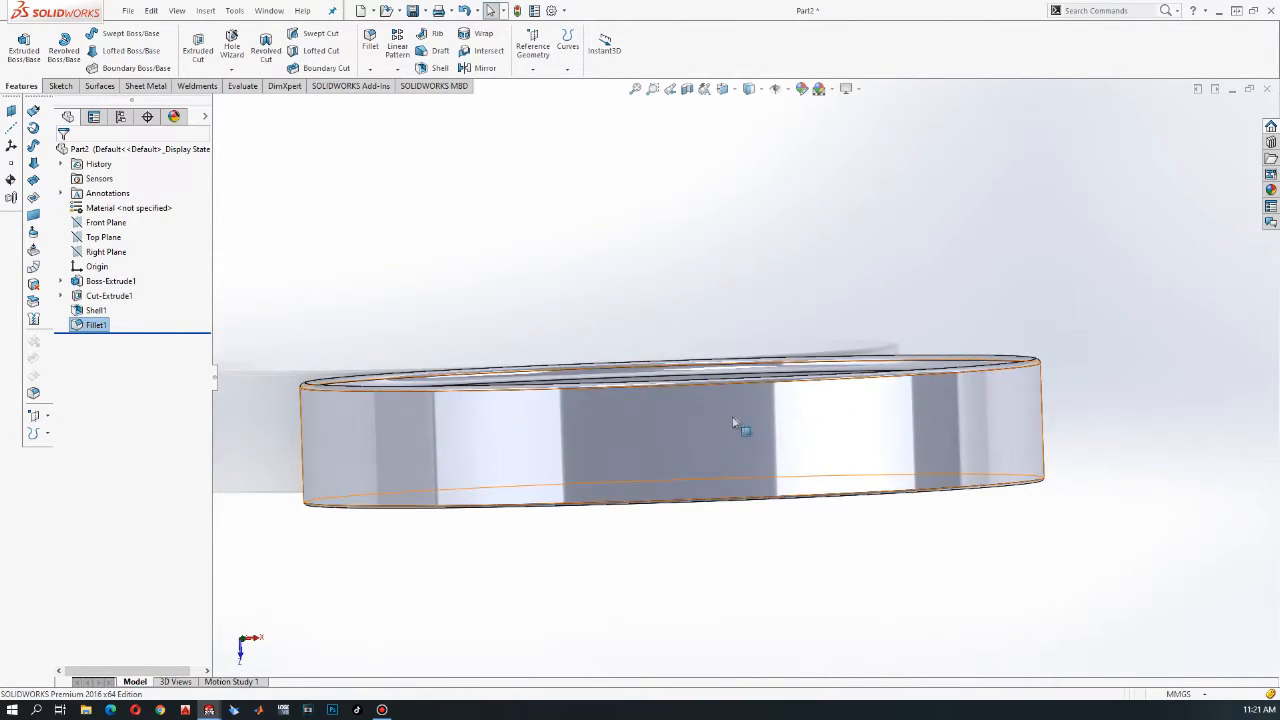
{"action": "scroll", "coordinate": [726, 424], "scroll_direction": "down", "scroll_amount": 3}
{"action": "scroll", "coordinate": [724, 426], "scroll_direction": "up", "scroll_amount": 4}
{"action": "scroll", "coordinate": [724, 426], "scroll_direction": "down", "scroll_amount": 2}
{"action": "scroll", "coordinate": [726, 435], "scroll_direction": "up", "scroll_amount": 2}
{"action": "middle_click_drag", "start_coordinate": [728, 443], "coordinate": [720, 394]}
{"action": "scroll", "coordinate": [720, 394], "scroll_direction": "up", "scroll_amount": 2}
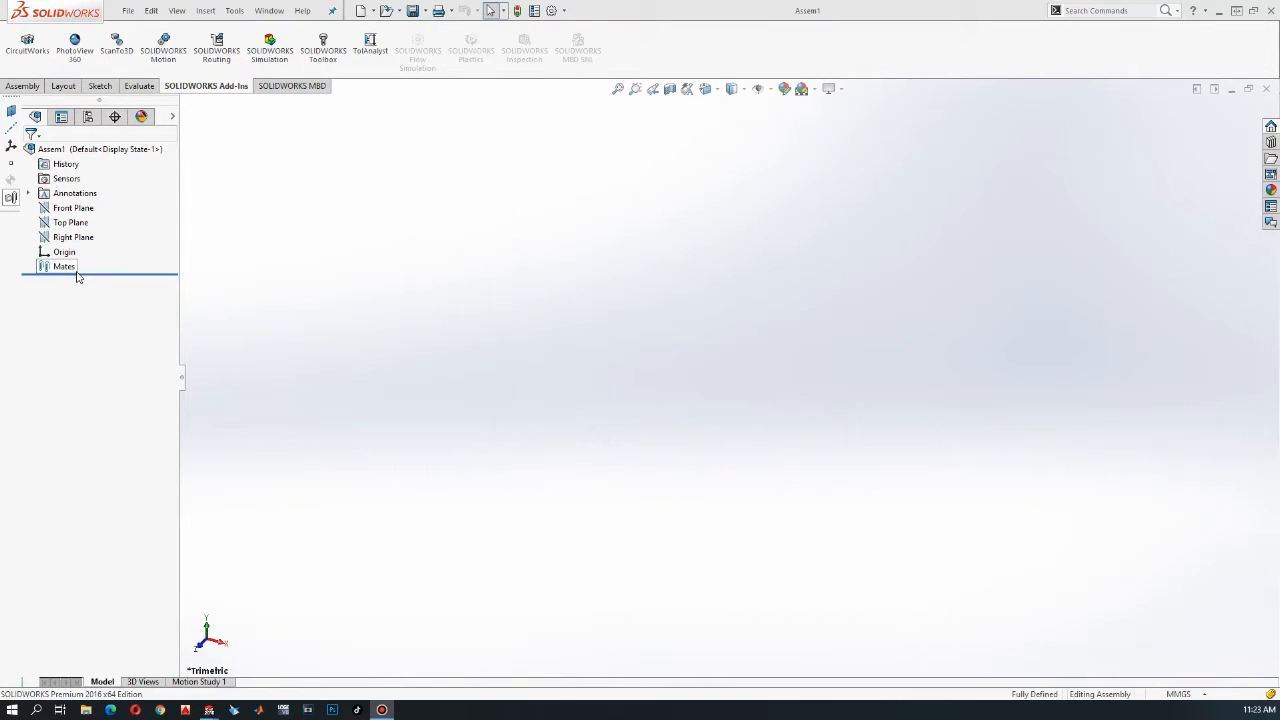
Insert the cap and cup parts into the assembly, placing the cup beside the cap
{"action": "left_click", "coordinate": [34, 87]}
{"action": "left_click", "coordinate": [78, 56]}
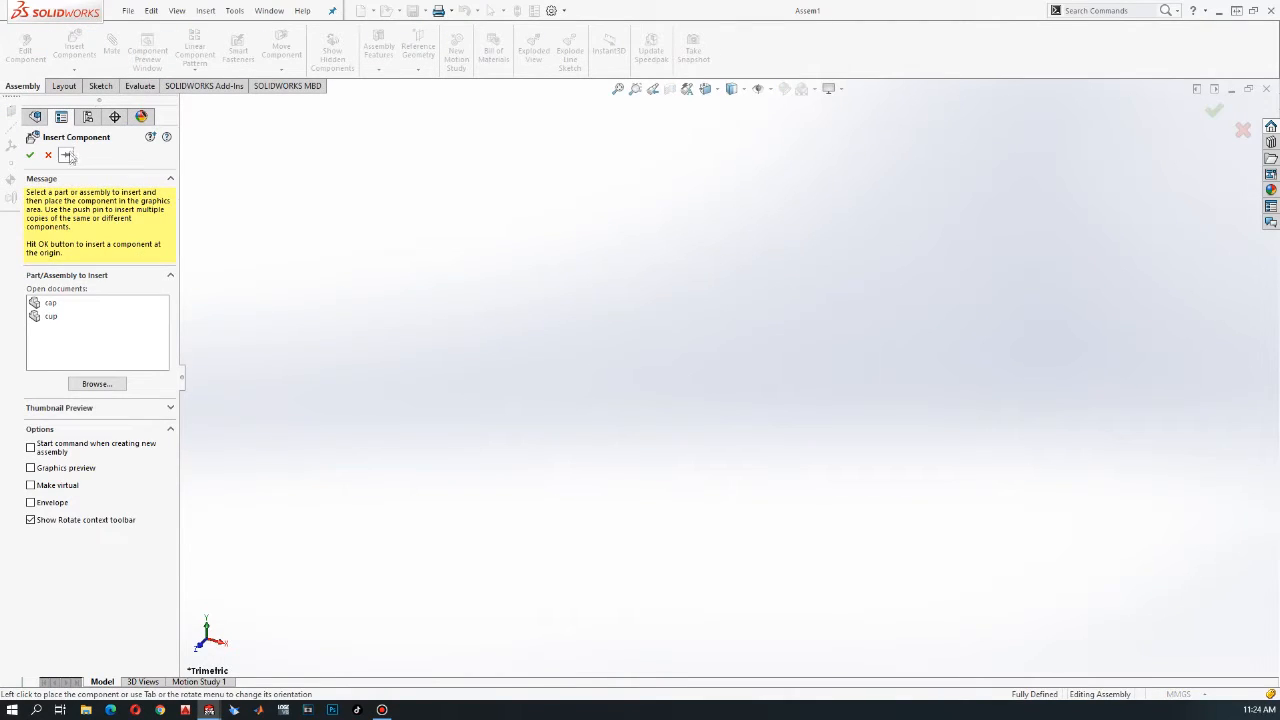
{"action": "left_click", "coordinate": [48, 304]}
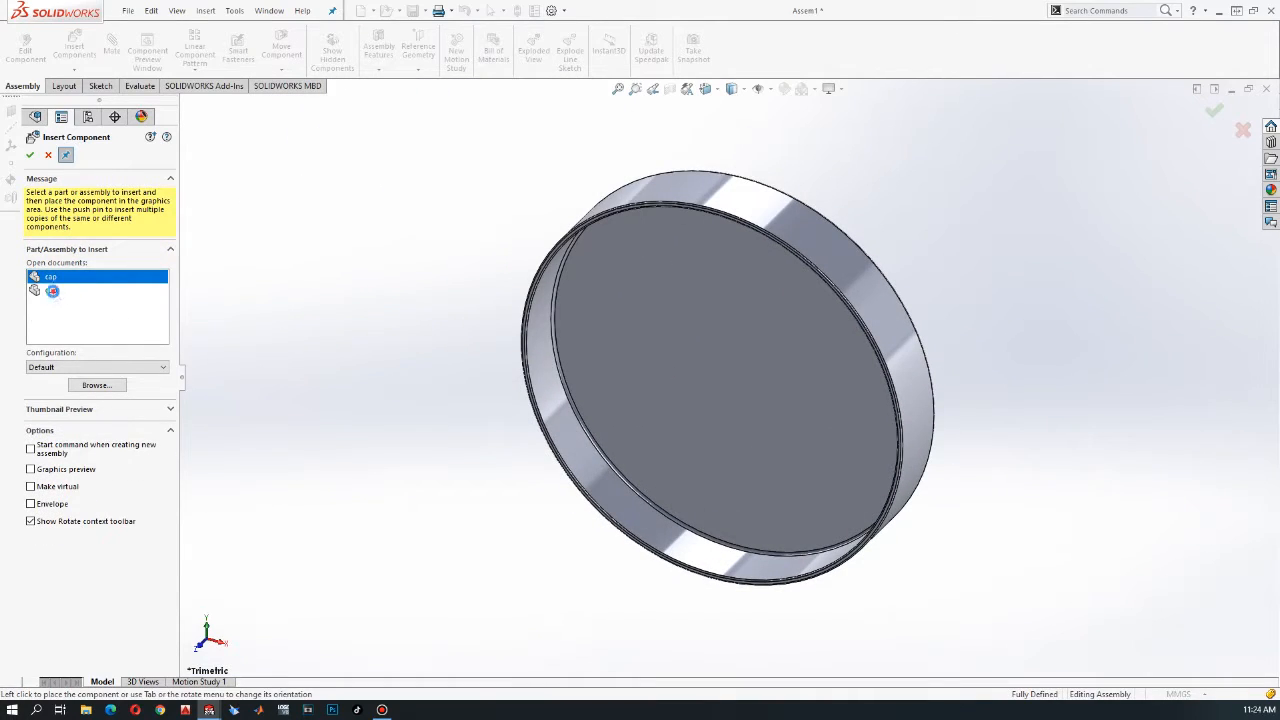
{"action": "left_click", "coordinate": [50, 290]}
{"action": "left_click", "coordinate": [380, 295]}
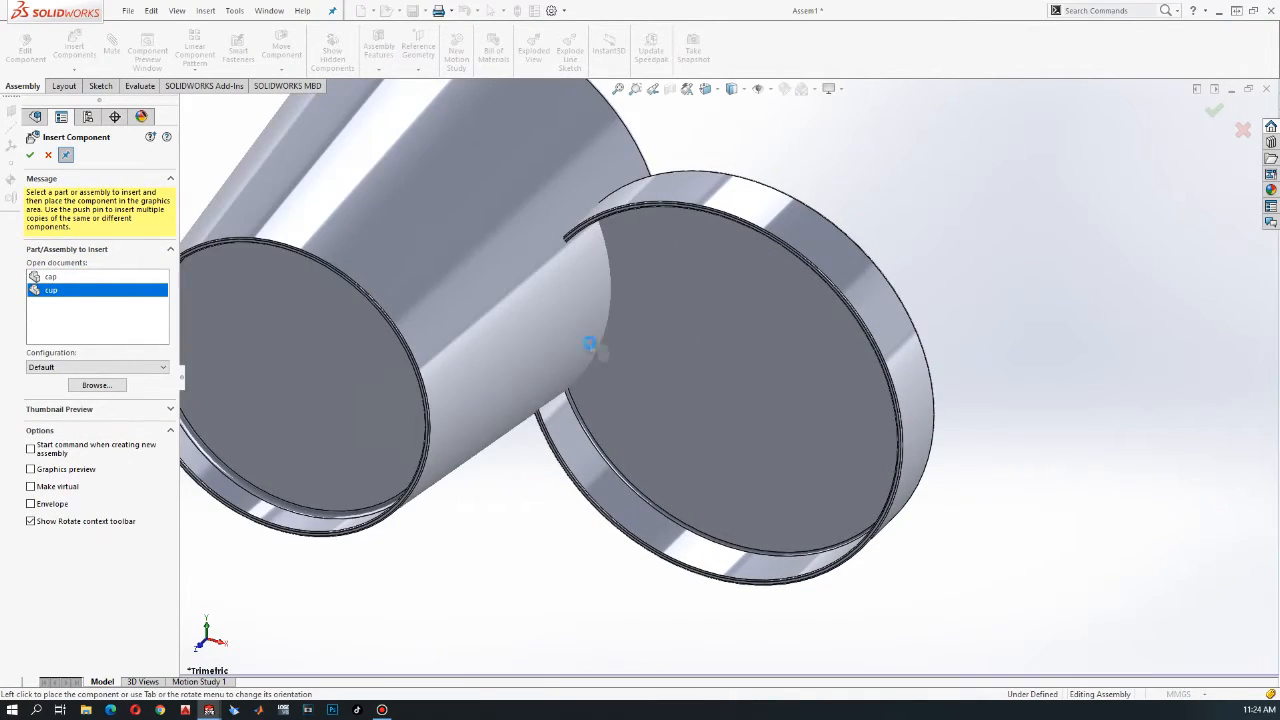
{"action": "scroll", "coordinate": [590, 342], "scroll_direction": "up", "scroll_amount": 5}
{"action": "middle_click_drag", "start_coordinate": [590, 346], "coordinate": [600, 490]}
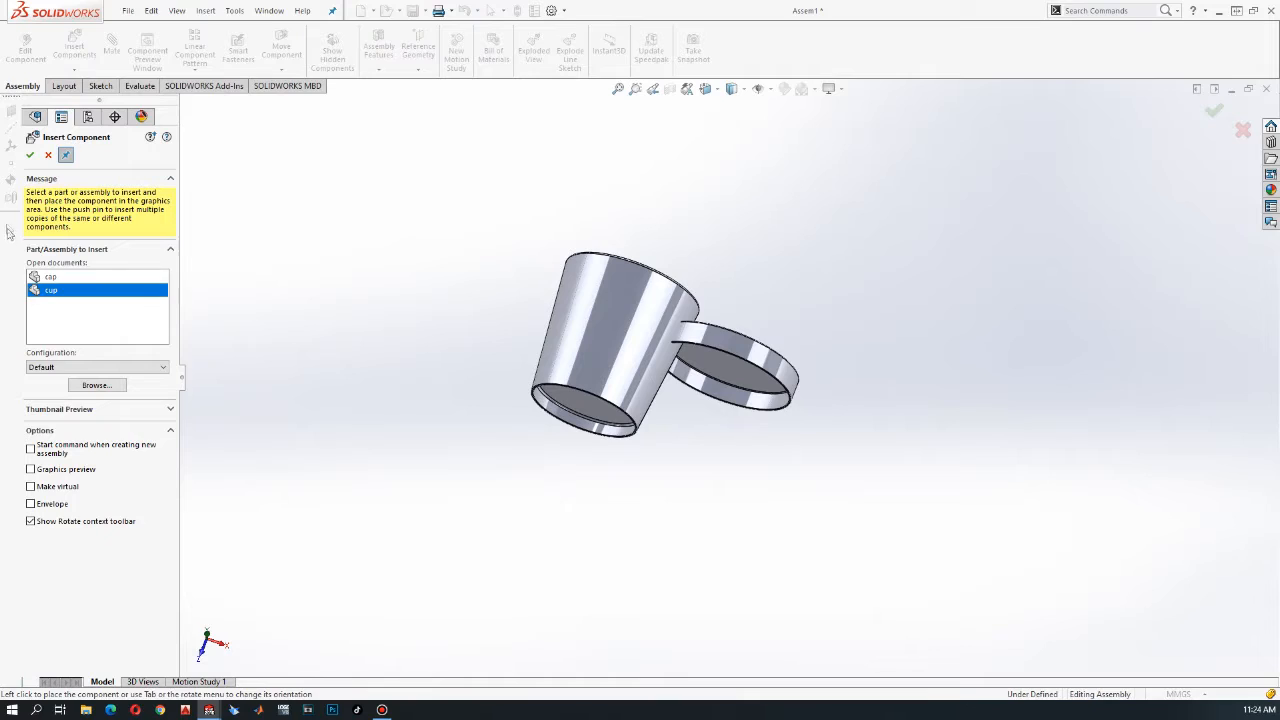
{"action": "left_click", "coordinate": [31, 155]}
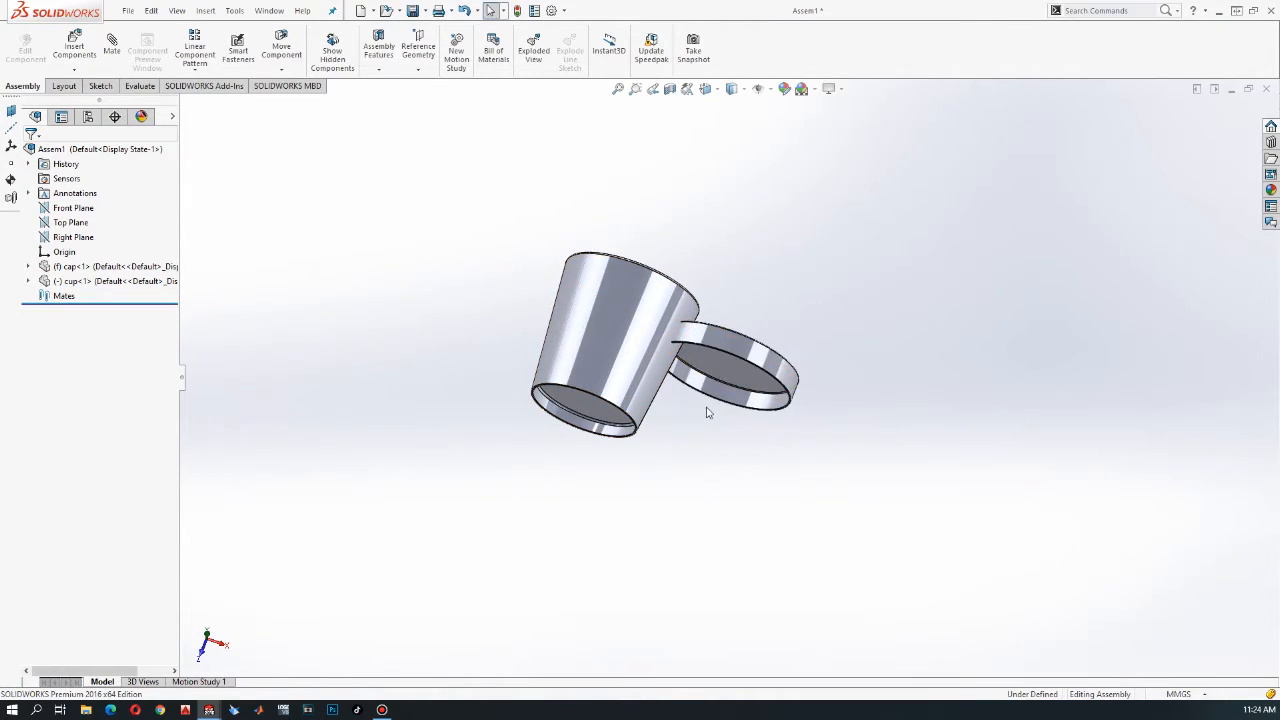
Fix the cup in place and set the cap to float so that it can be moved
{"action": "scroll", "coordinate": [707, 412], "scroll_direction": "down", "scroll_amount": 2}
{"action": "scroll", "coordinate": [705, 405], "scroll_direction": "up", "scroll_amount": 3}
{"action": "middle_click_drag", "start_coordinate": [659, 370], "coordinate": [700, 403]}
{"action": "scroll", "coordinate": [686, 314], "scroll_direction": "down", "scroll_amount": 4}
{"action": "scroll", "coordinate": [650, 345], "scroll_direction": "up", "scroll_amount": 3}
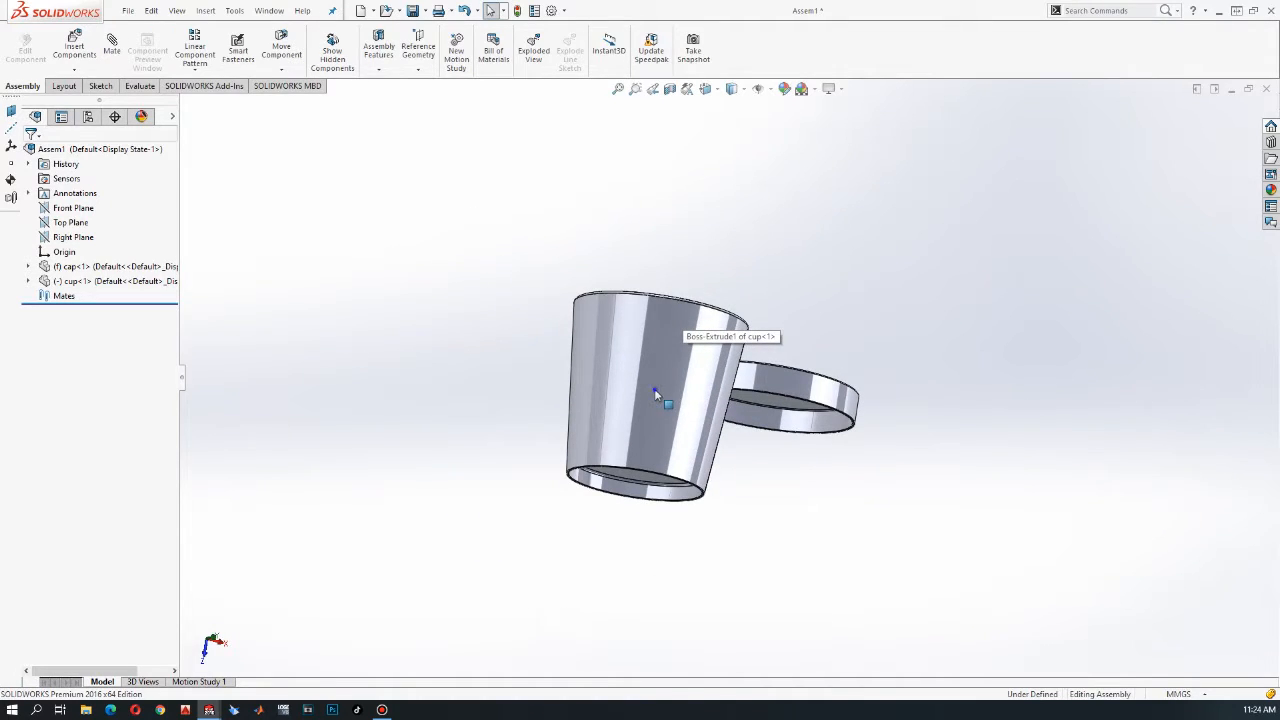
{"action": "left_click", "coordinate": [655, 394]}
{"action": "right_click", "coordinate": [655, 394]}
{"action": "left_click", "coordinate": [684, 404]}
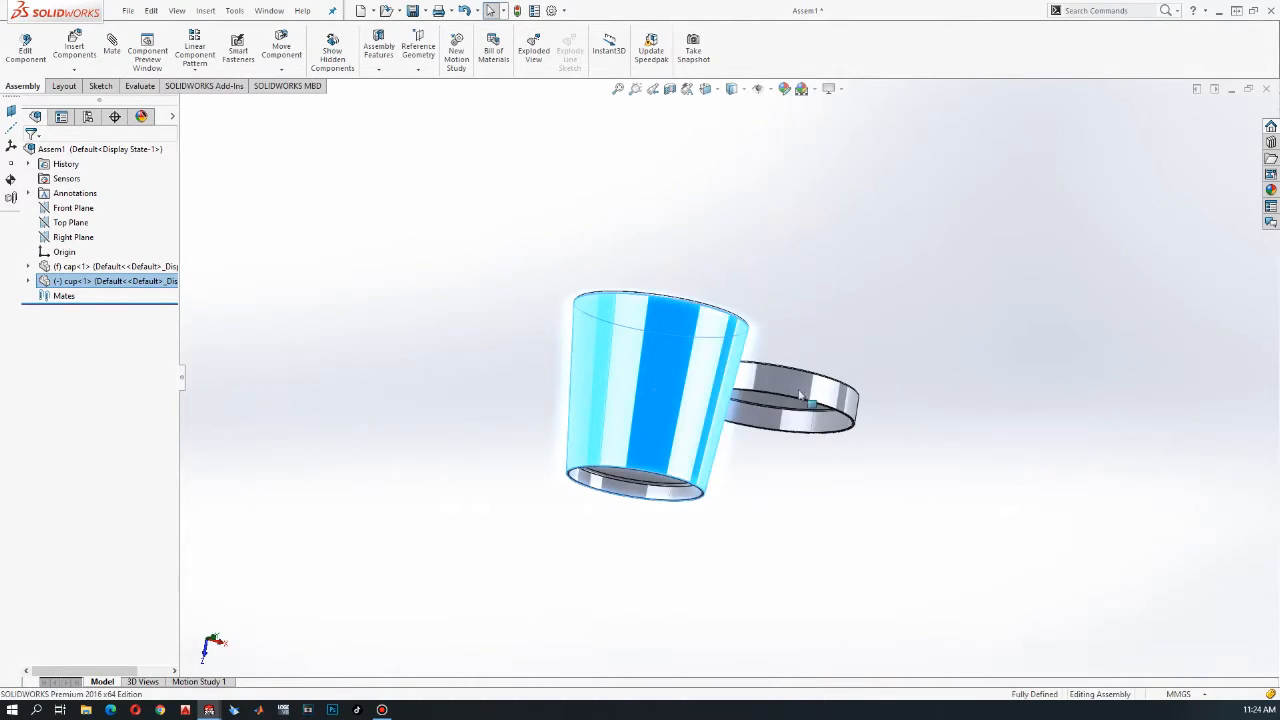
{"action": "right_click", "coordinate": [798, 392]}
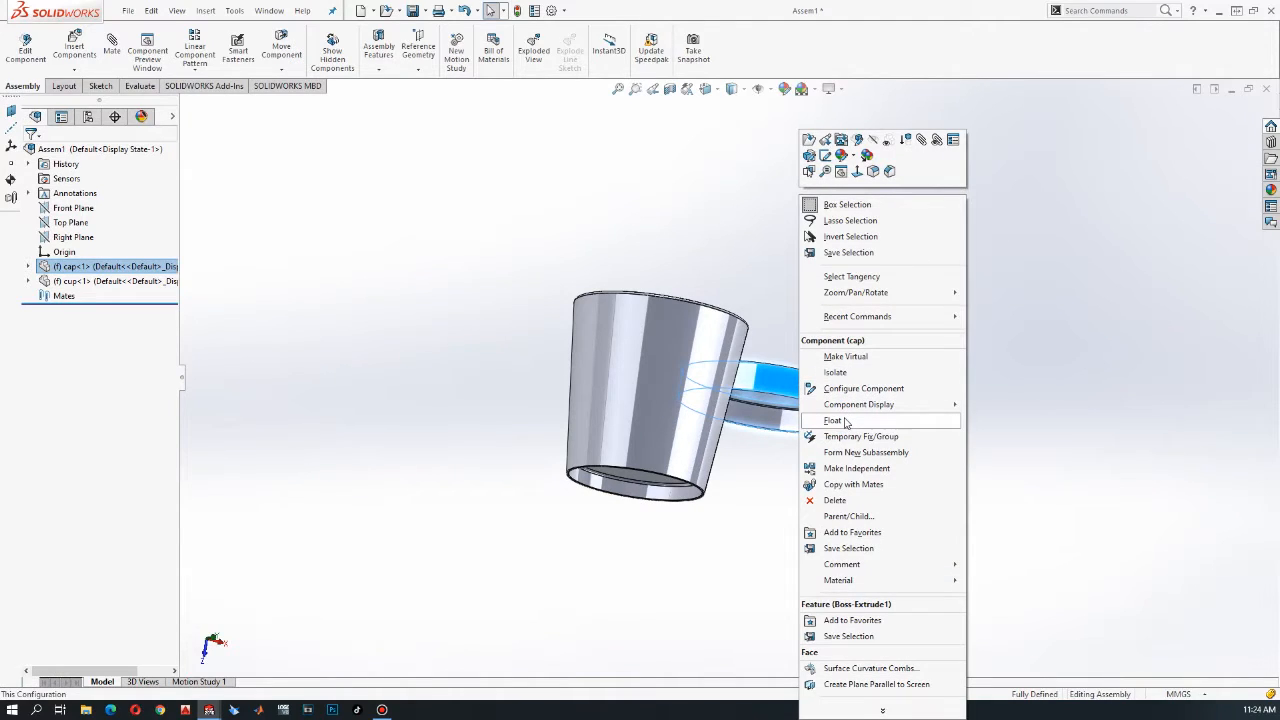
{"action": "left_click", "coordinate": [832, 420]}
Add a concentric mate between the cap's circular recess edge and the cup's rim edge
{"action": "middle_click_drag", "start_coordinate": [730, 405], "coordinate": [698, 410]}
{"action": "scroll", "coordinate": [726, 402], "scroll_direction": "down", "scroll_amount": 4}
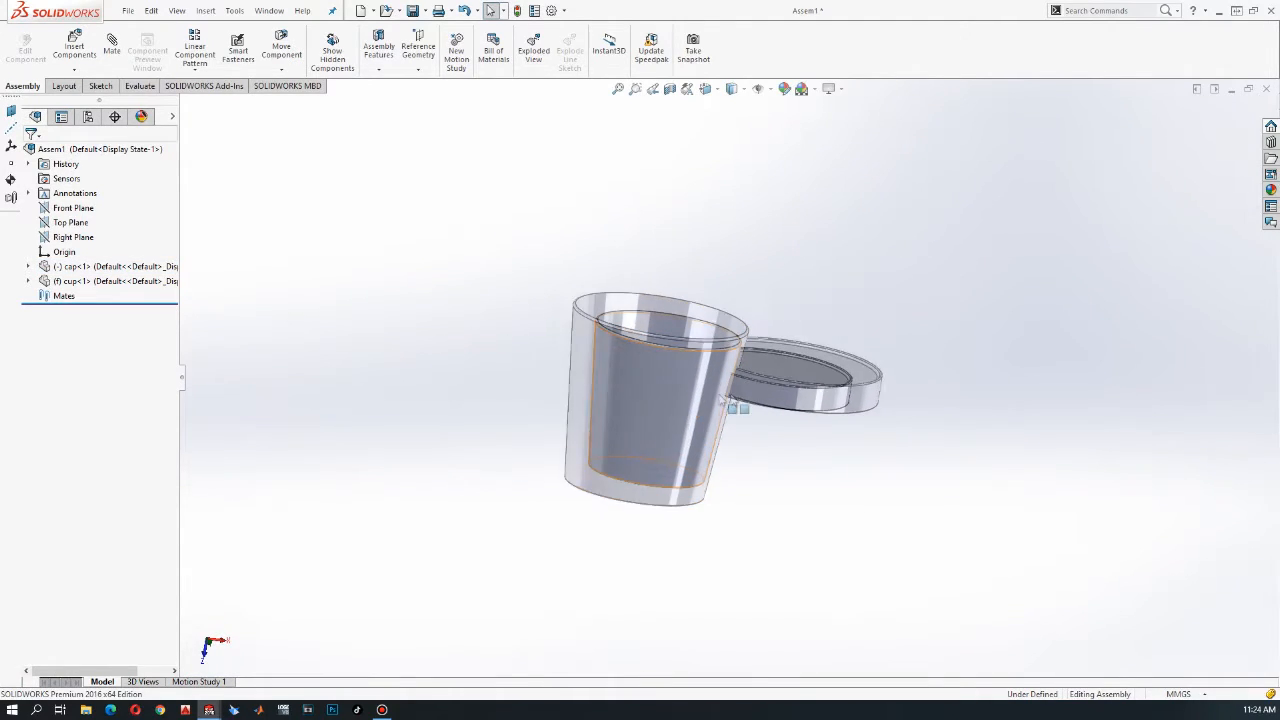
{"action": "scroll", "coordinate": [818, 370], "scroll_direction": "up", "scroll_amount": 1}
{"action": "middle_click_drag", "start_coordinate": [818, 371], "coordinate": [808, 405]}
{"action": "scroll", "coordinate": [808, 404], "scroll_direction": "down", "scroll_amount": 3}
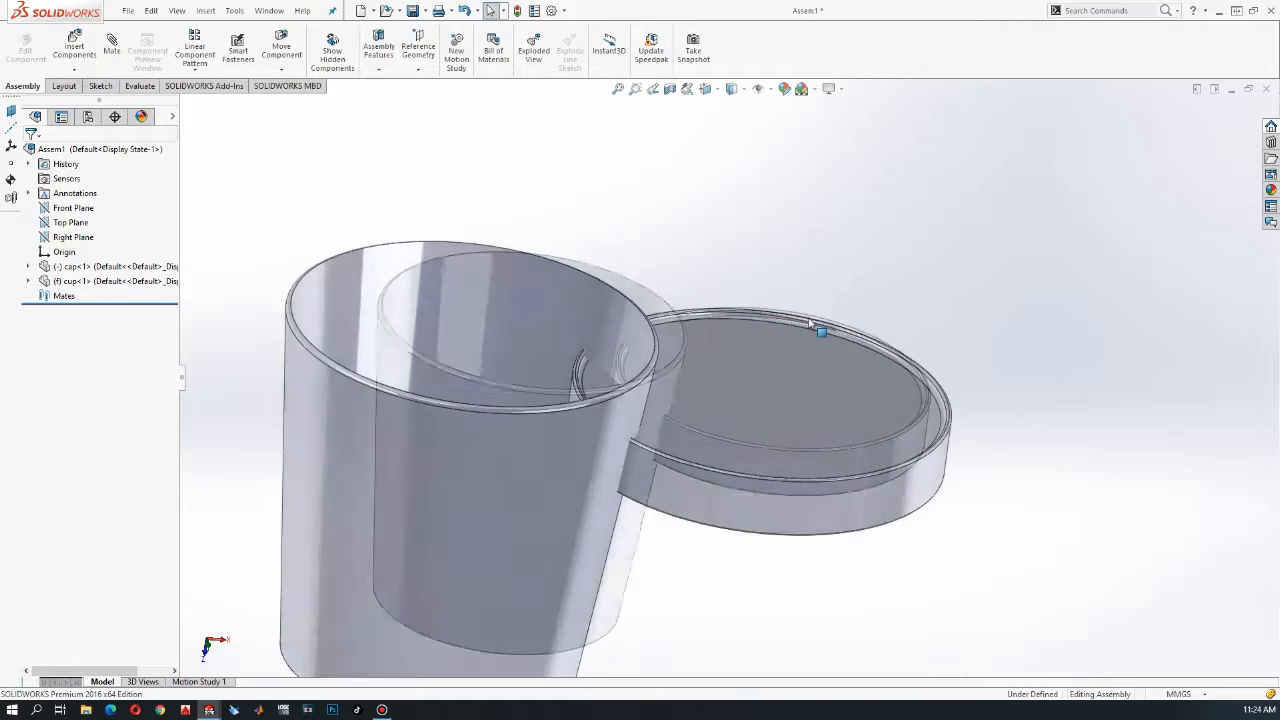
{"action": "left_click", "coordinate": [803, 333]}
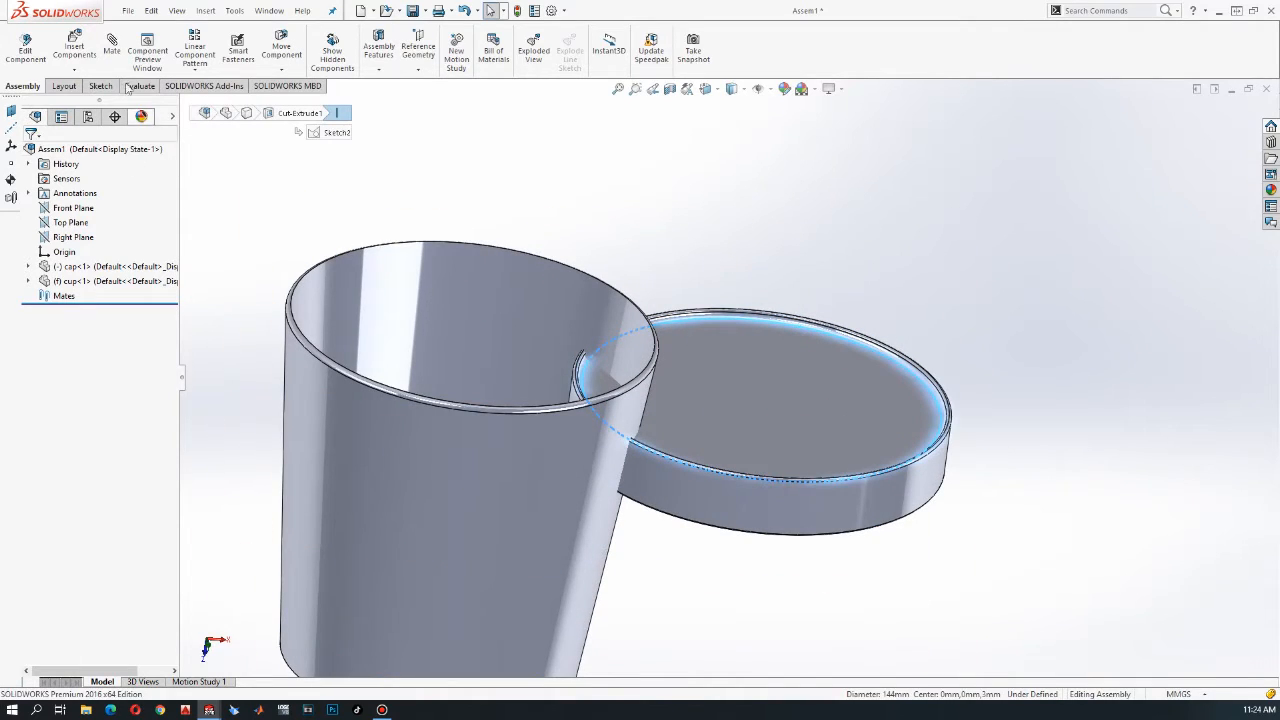
{"action": "left_click", "coordinate": [342, 253]}
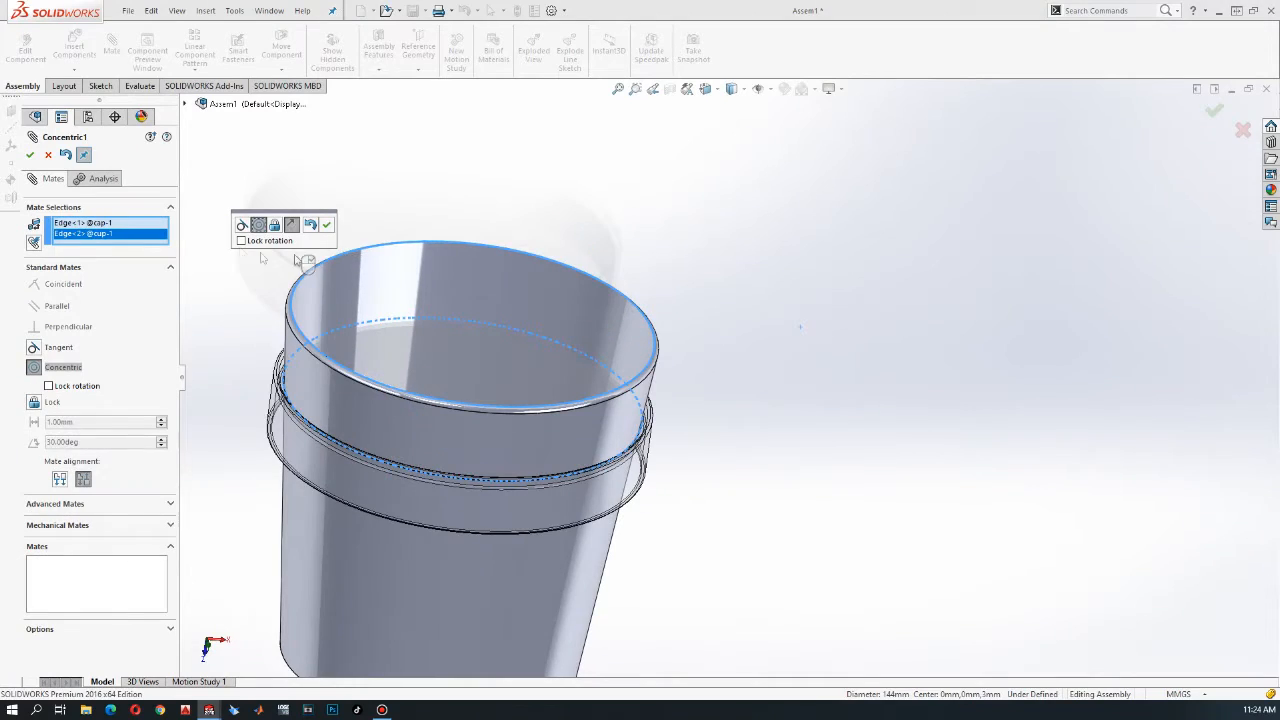
{"action": "left_click", "coordinate": [328, 228]}
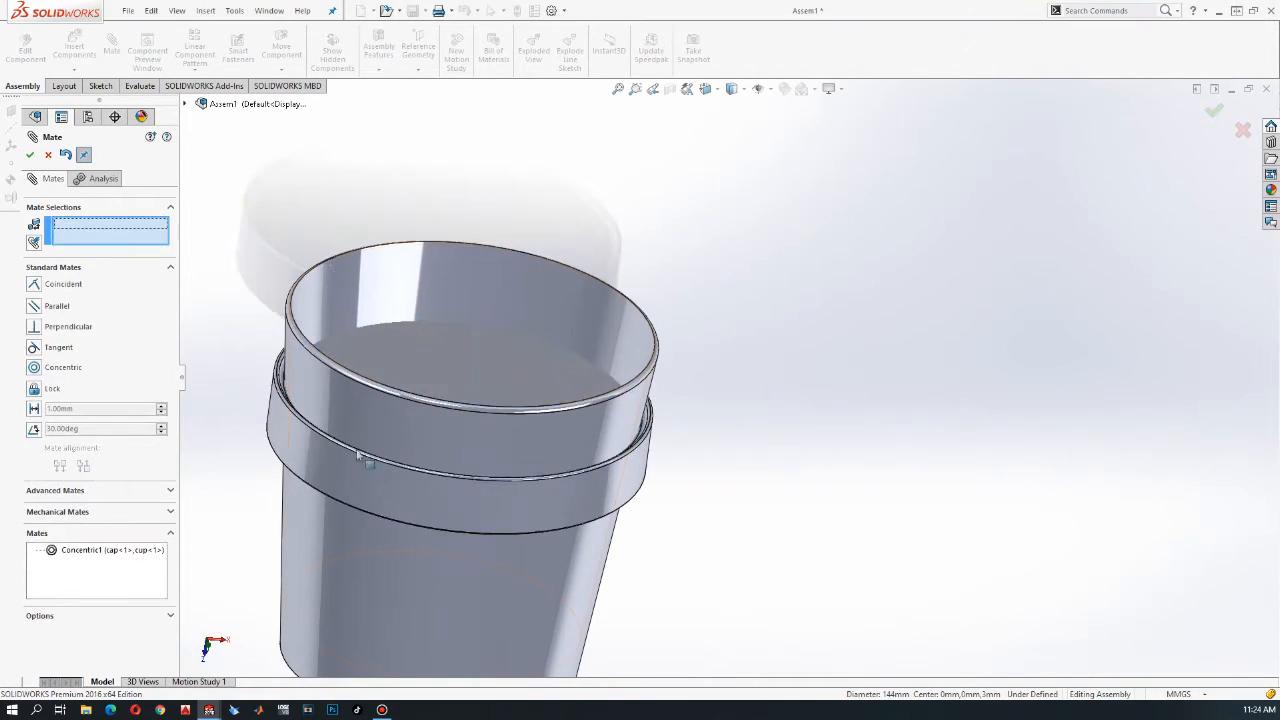
Slide the cap along the shared axis until it clears the cup's open rim
{"action": "left_click_drag", "start_coordinate": [358, 491], "coordinate": [370, 243]}
{"action": "middle_click_drag", "start_coordinate": [354, 334], "coordinate": [429, 180]}
{"action": "scroll", "coordinate": [418, 174], "scroll_direction": "down", "scroll_amount": 4}
{"action": "scroll", "coordinate": [417, 173], "scroll_direction": "down", "scroll_amount": 2}
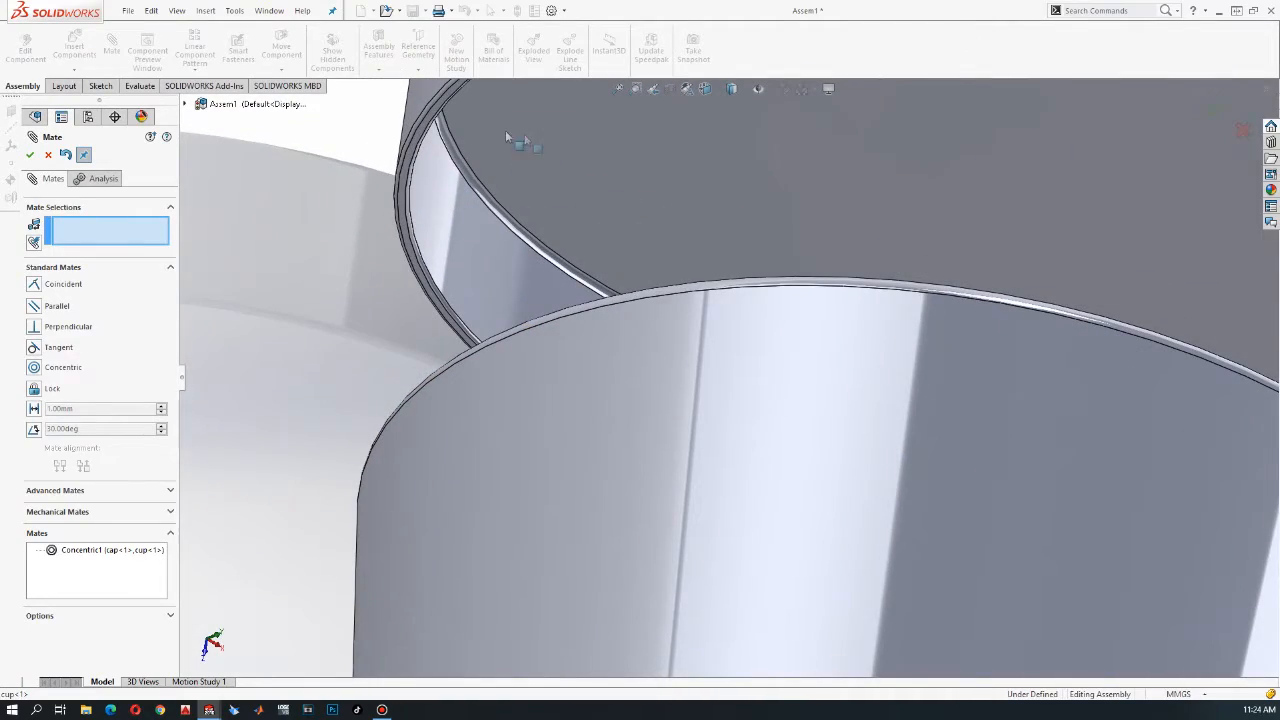
Add a coincident mate between the cap's inner face and the cup's rim edge, and finish mating
{"action": "left_click", "coordinate": [541, 157]}
{"action": "middle_click_drag", "start_coordinate": [606, 206], "coordinate": [478, 516]}
{"action": "scroll", "coordinate": [477, 514], "scroll_direction": "down", "scroll_amount": 2}
{"action": "middle_click_drag", "start_coordinate": [533, 513], "coordinate": [514, 507]}
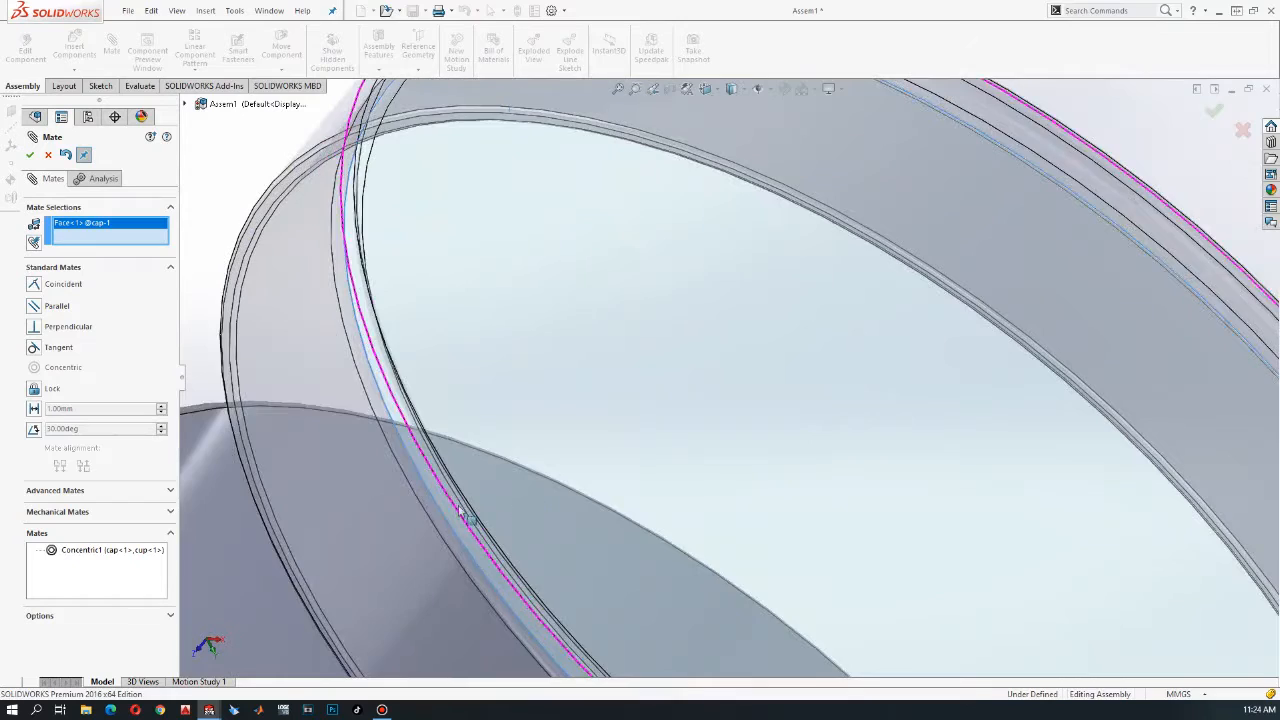
{"action": "scroll", "coordinate": [330, 494], "scroll_direction": "up", "scroll_amount": 2}
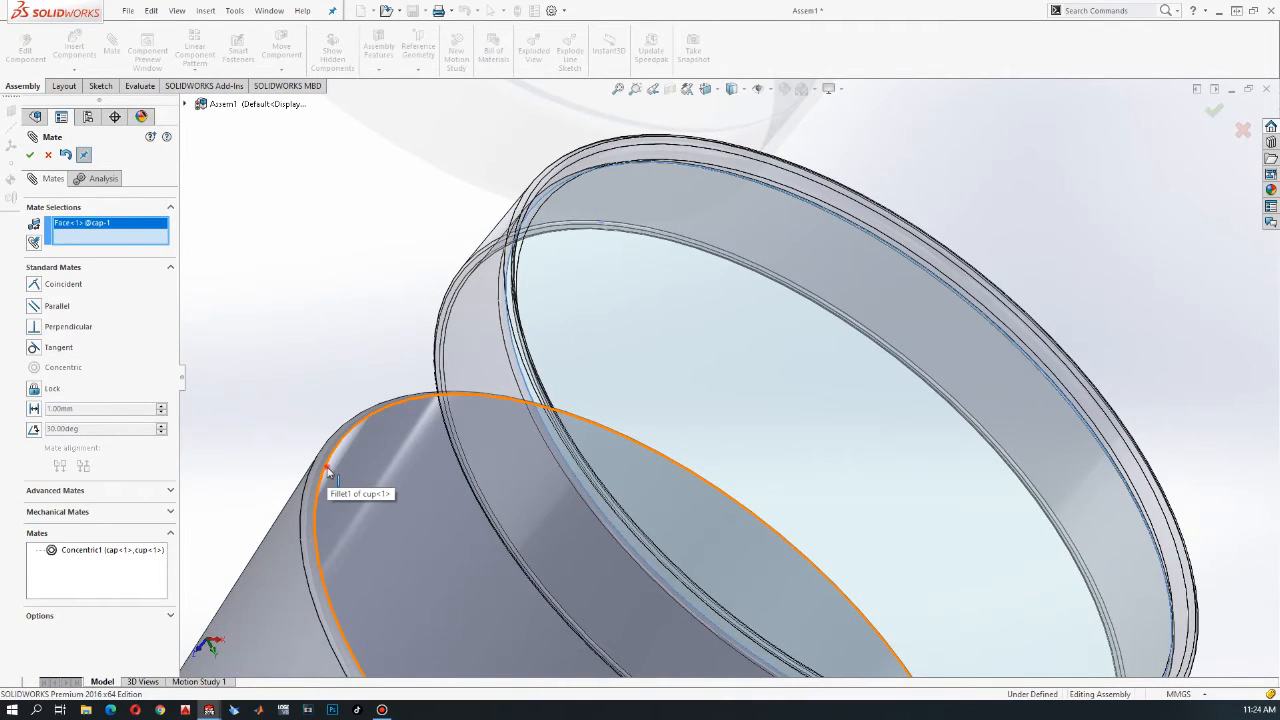
{"action": "left_click", "coordinate": [328, 466]}
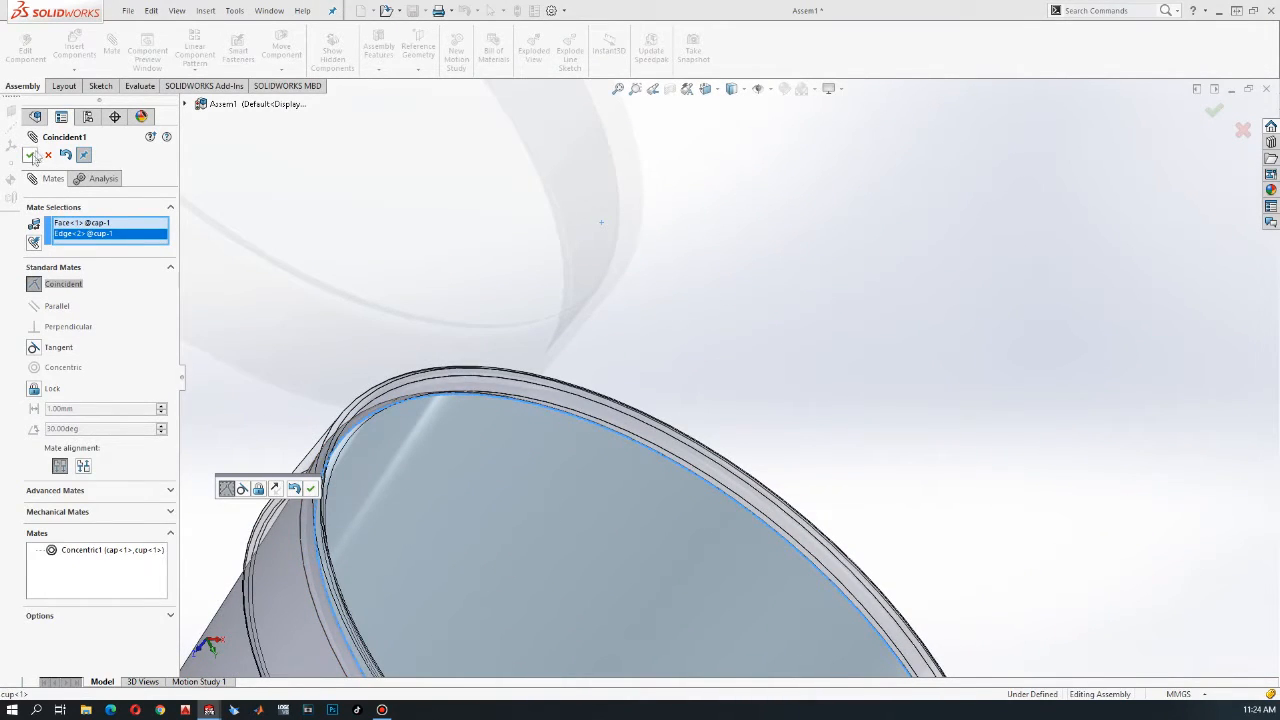
{"action": "left_click", "coordinate": [31, 155]}
{"action": "middle_click_drag", "start_coordinate": [645, 430], "coordinate": [735, 535]}
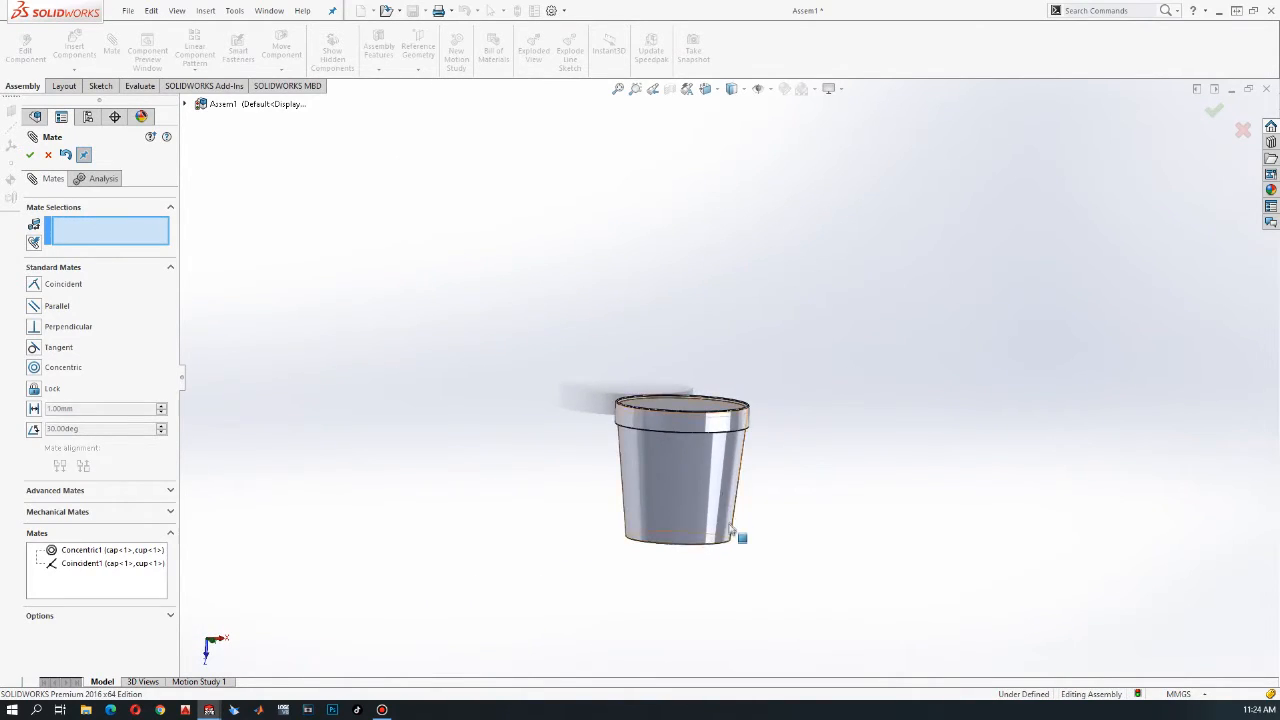
{"action": "scroll", "coordinate": [731, 530], "scroll_direction": "down", "scroll_amount": 3}
{"action": "scroll", "coordinate": [646, 368], "scroll_direction": "down", "scroll_amount": 2}
{"action": "scroll", "coordinate": [640, 374], "scroll_direction": "up", "scroll_amount": 3}
{"action": "mouse_move", "coordinate": [640, 374]}
{"action": "middle_mouse_down"}
{"action": "mouse_move", "coordinate": [572, 369]}
{"action": "mouse_move", "coordinate": [660, 371]}
{"action": "middle_mouse_up"}
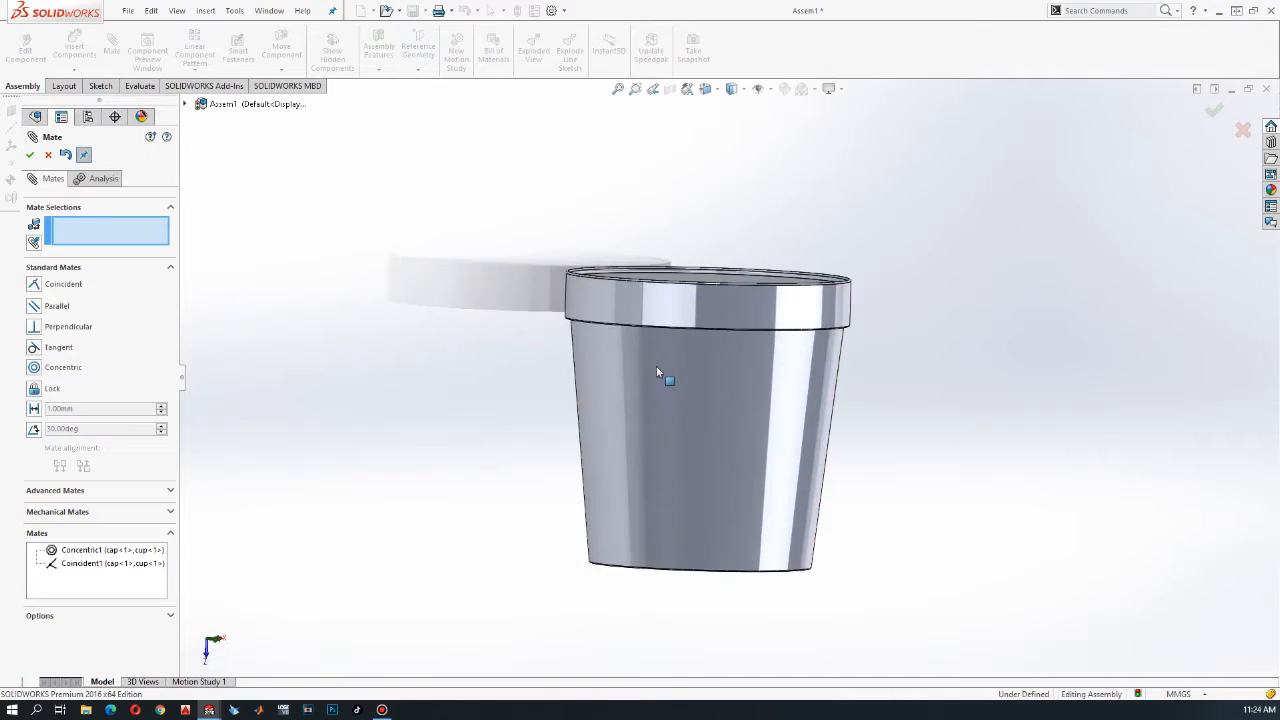
{"action": "left_click", "coordinate": [30, 156]}
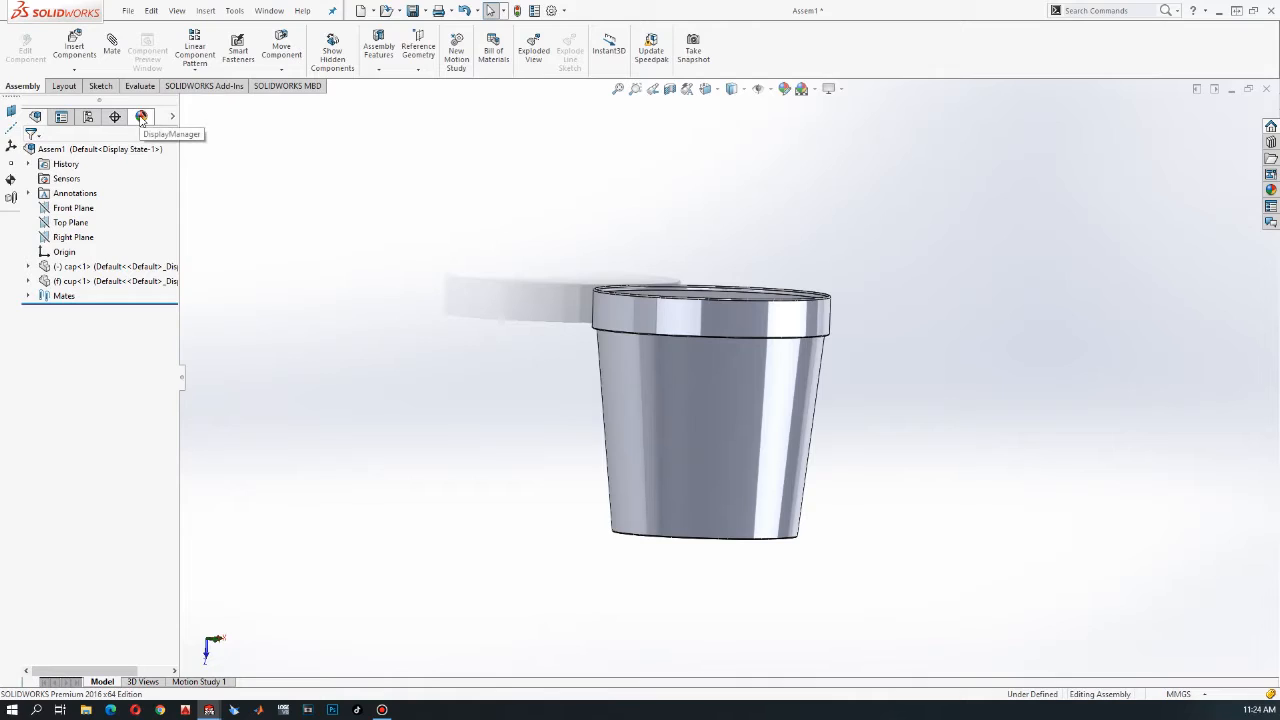
Apply the brown paper image as a decal on the cup's outer wall, enlarged to cover the whole wall
{"action": "left_click", "coordinate": [51, 136]}
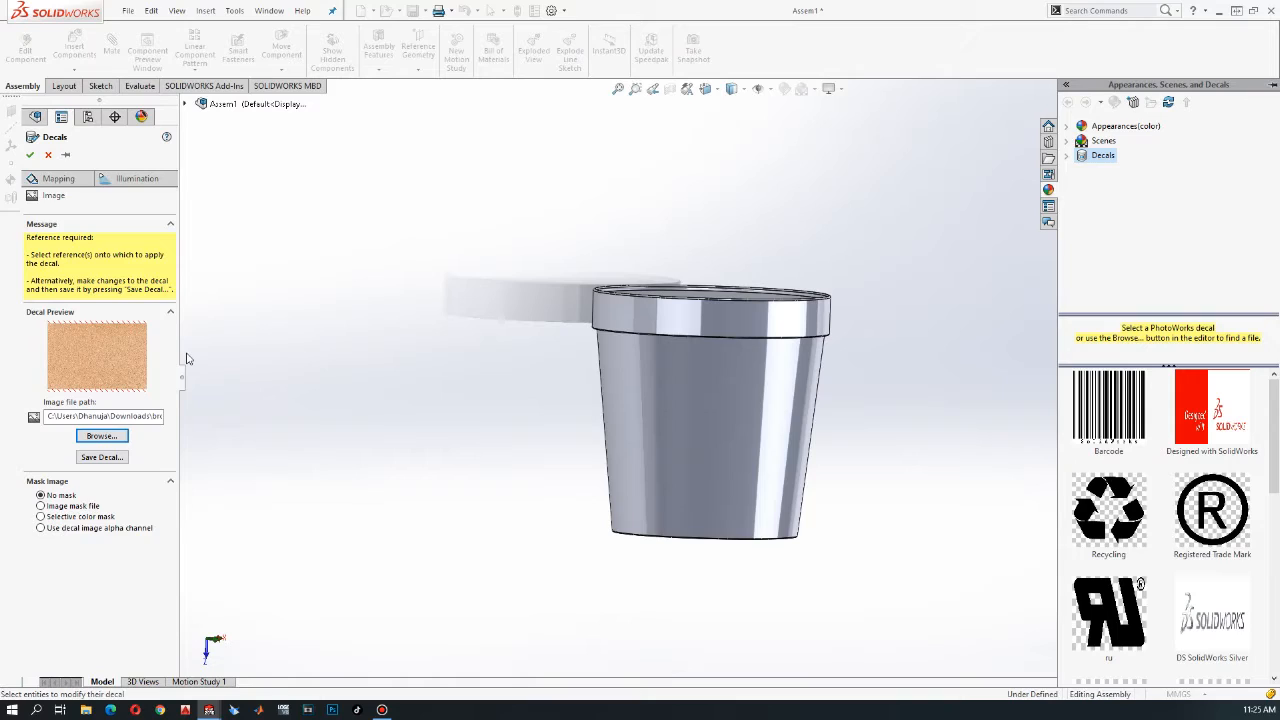
{"action": "left_click", "coordinate": [722, 414]}
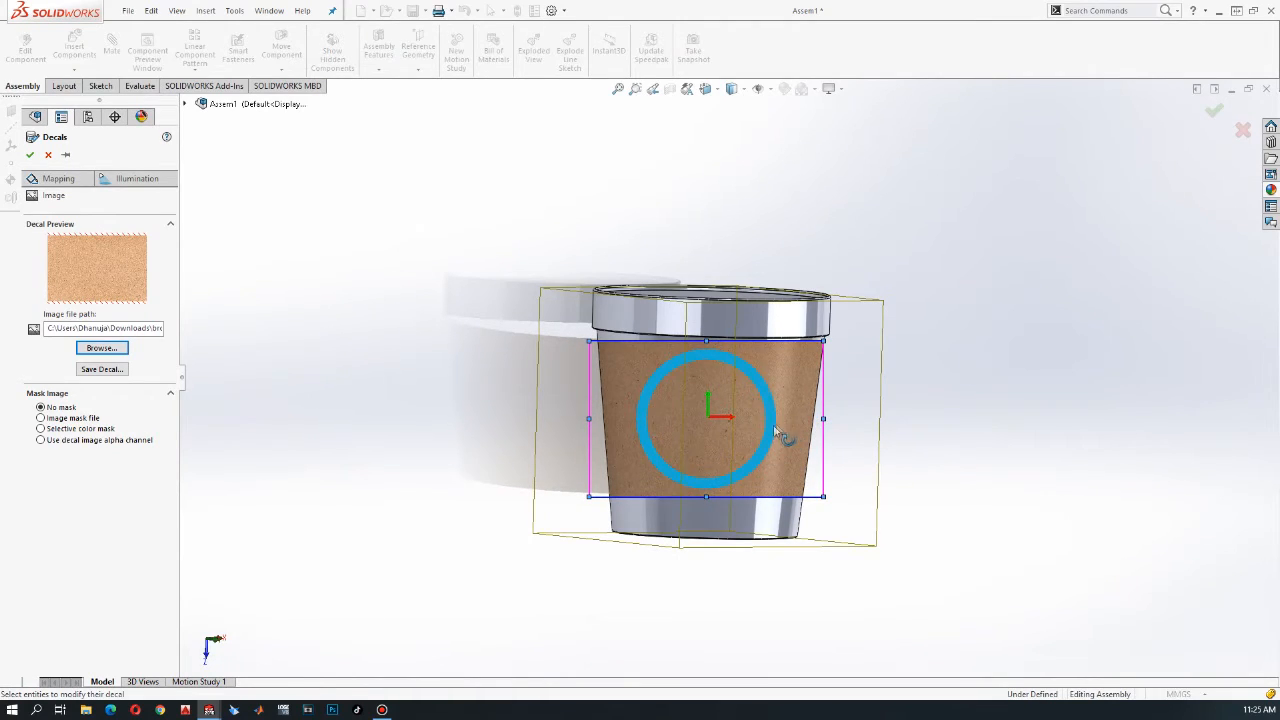
{"action": "left_click_drag", "start_coordinate": [770, 426], "coordinate": [853, 548]}
{"action": "left_click_drag", "start_coordinate": [593, 334], "coordinate": [577, 283]}
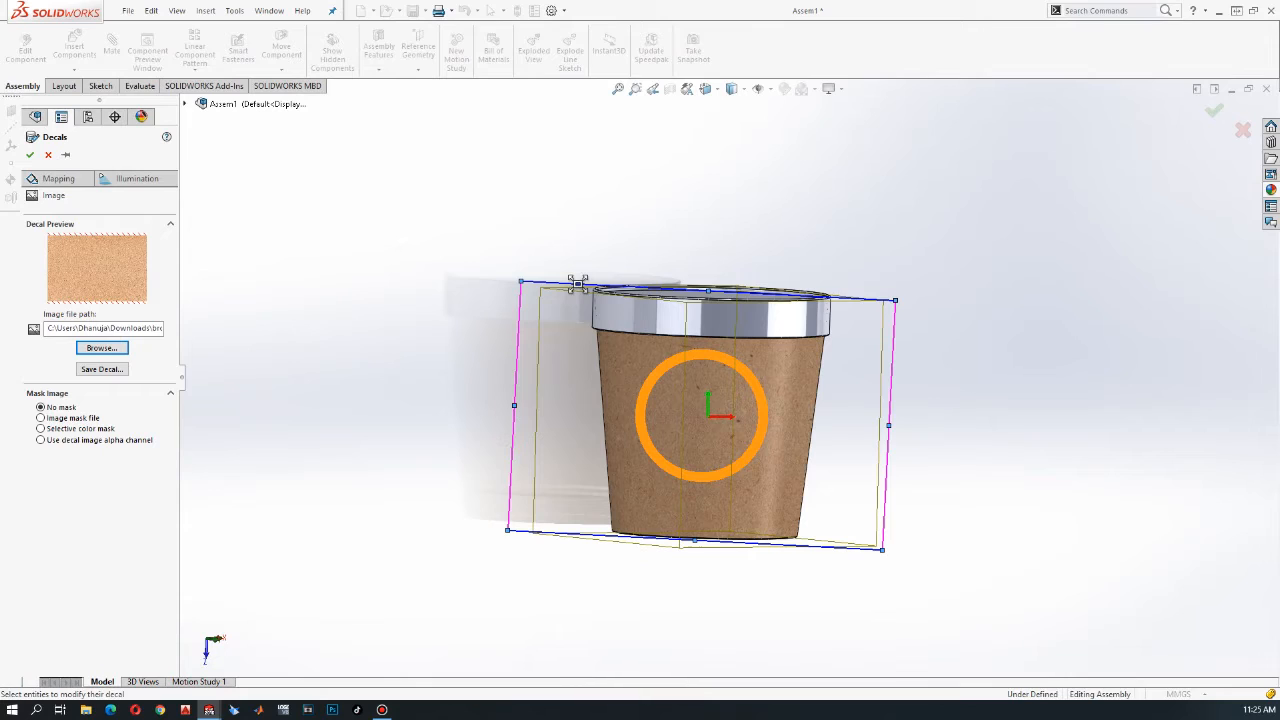
{"action": "scroll", "coordinate": [790, 470], "scroll_direction": "down", "scroll_amount": 4}
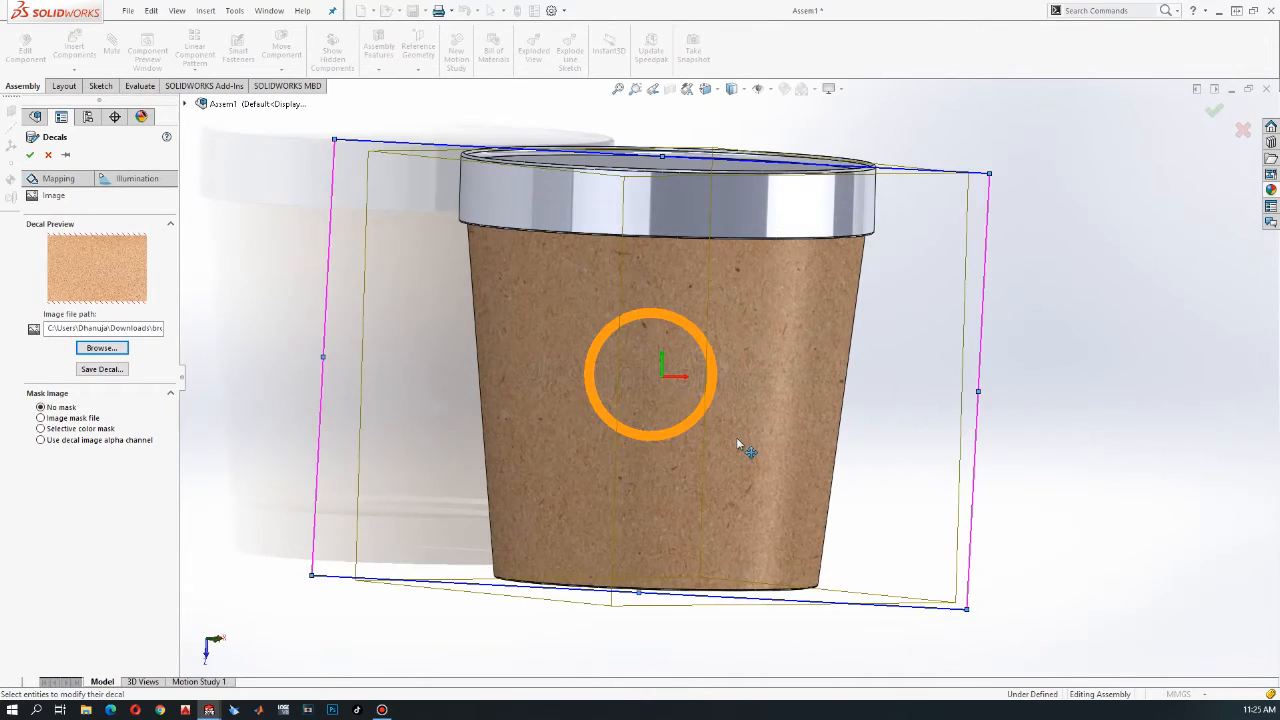
{"action": "left_click", "coordinate": [30, 155]}
Add a second decal with the same brown paper image and place it on the cap
{"action": "middle_click_drag", "start_coordinate": [334, 300], "coordinate": [655, 340]}
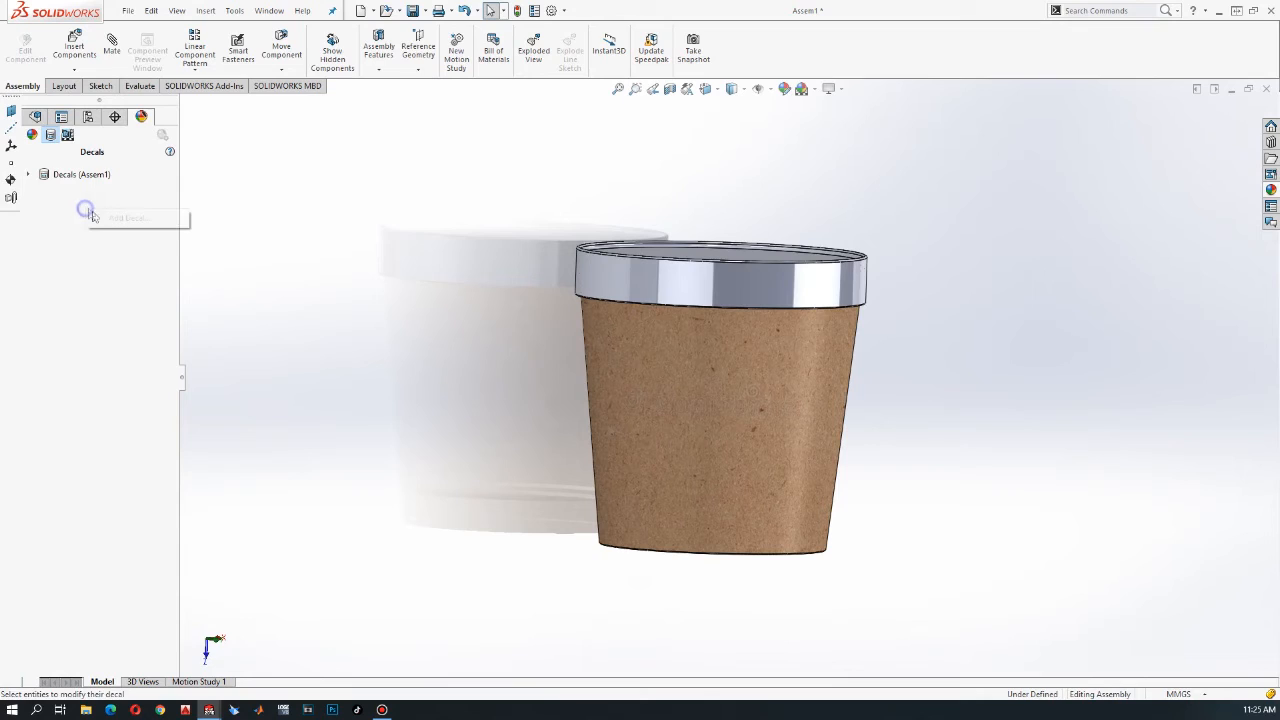
{"action": "left_click", "coordinate": [118, 216]}
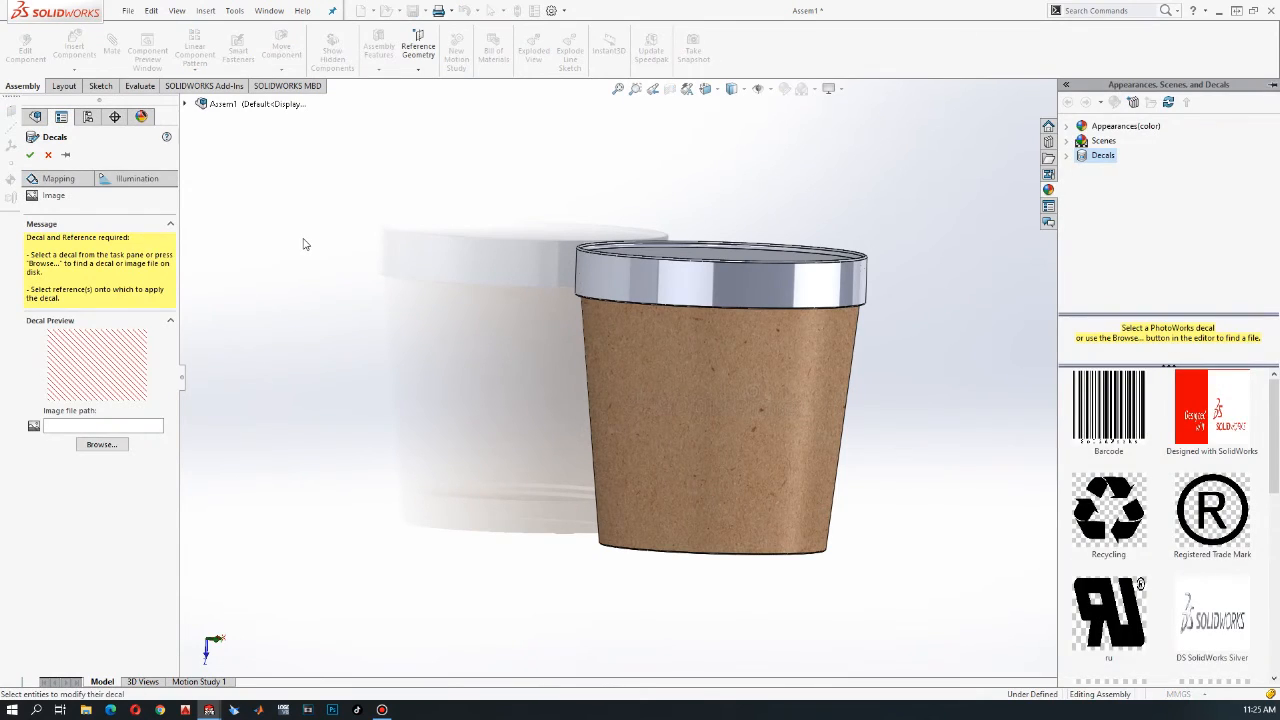
{"action": "left_click", "coordinate": [102, 444]}
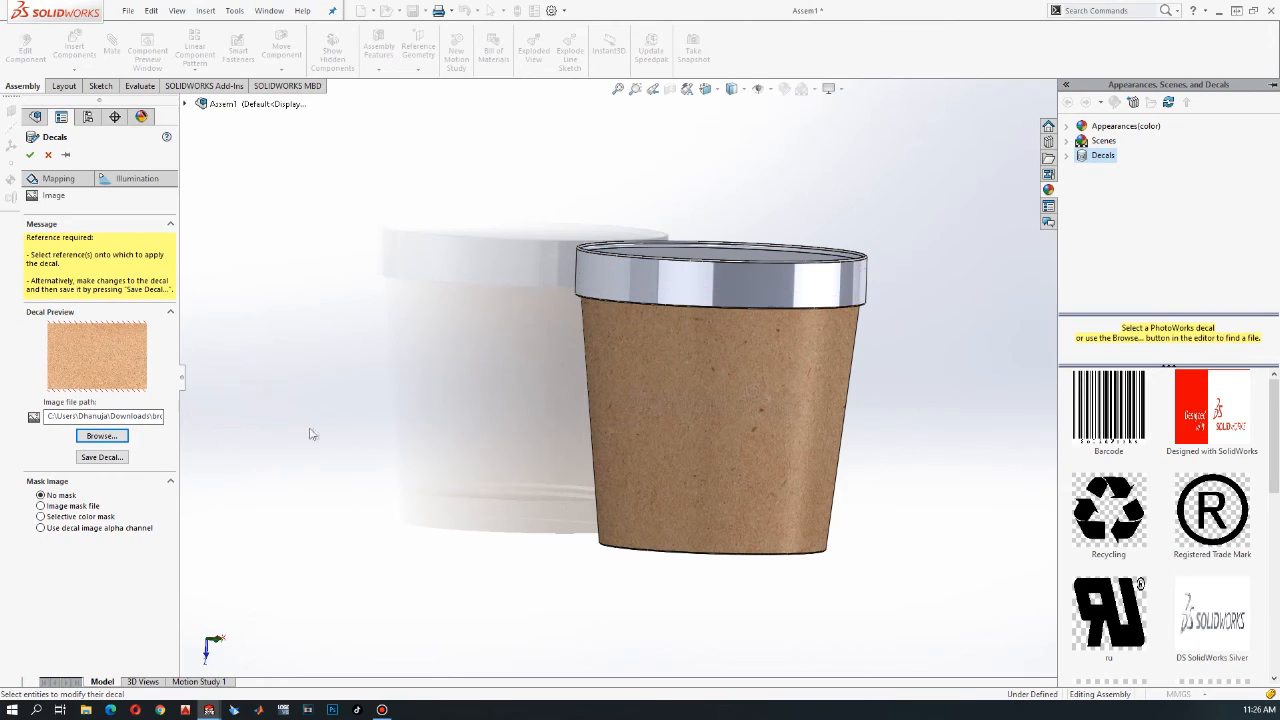
{"action": "left_click", "coordinate": [722, 282]}
{"action": "middle_click_drag", "start_coordinate": [727, 326], "coordinate": [775, 273]}
{"action": "scroll", "coordinate": [793, 304], "scroll_direction": "down", "scroll_amount": 3}
{"action": "scroll", "coordinate": [790, 373], "scroll_direction": "up", "scroll_amount": 4}
{"action": "scroll", "coordinate": [789, 372], "scroll_direction": "down", "scroll_amount": 2}
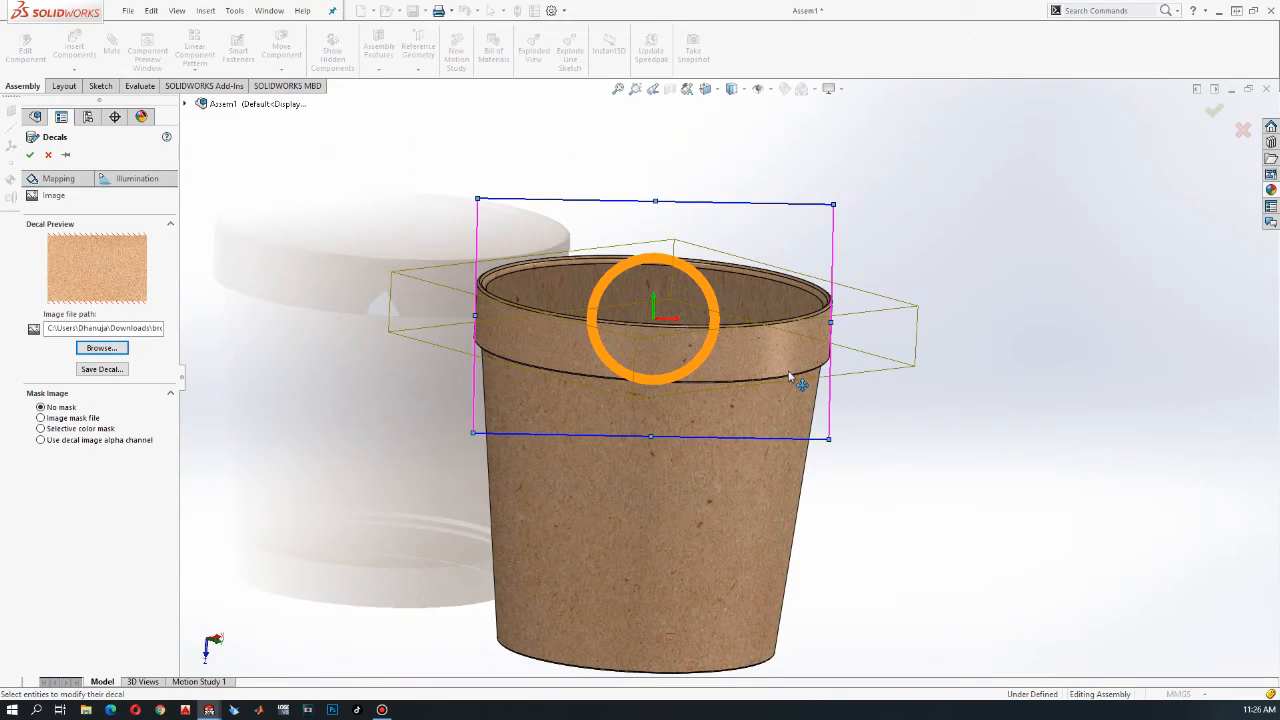
Widen the cap's decal frame beyond both sides of the cap and apply the decal
{"action": "middle_click_drag", "start_coordinate": [806, 387], "coordinate": [871, 399]}
{"action": "left_click_drag", "start_coordinate": [471, 315], "coordinate": [454, 316]}
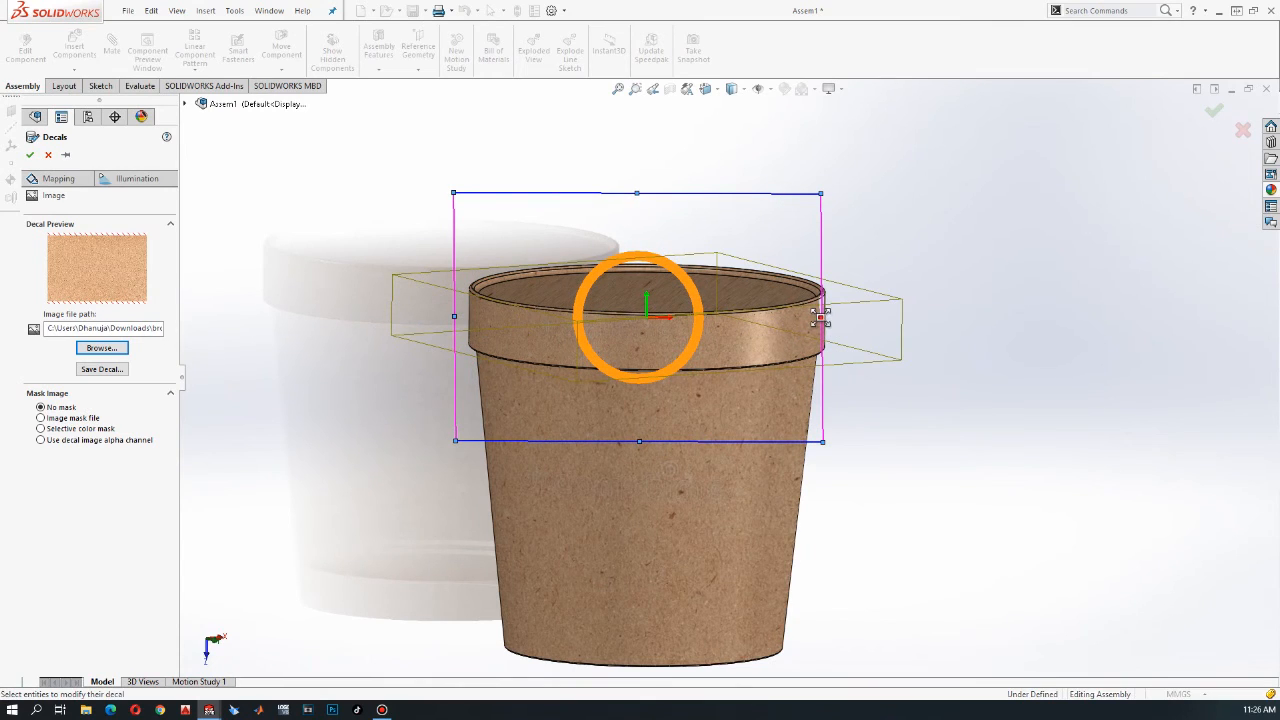
{"action": "left_click_drag", "start_coordinate": [820, 317], "coordinate": [841, 317]}
{"action": "middle_click_drag", "start_coordinate": [654, 391], "coordinate": [663, 467]}
{"action": "left_click", "coordinate": [33, 156]}
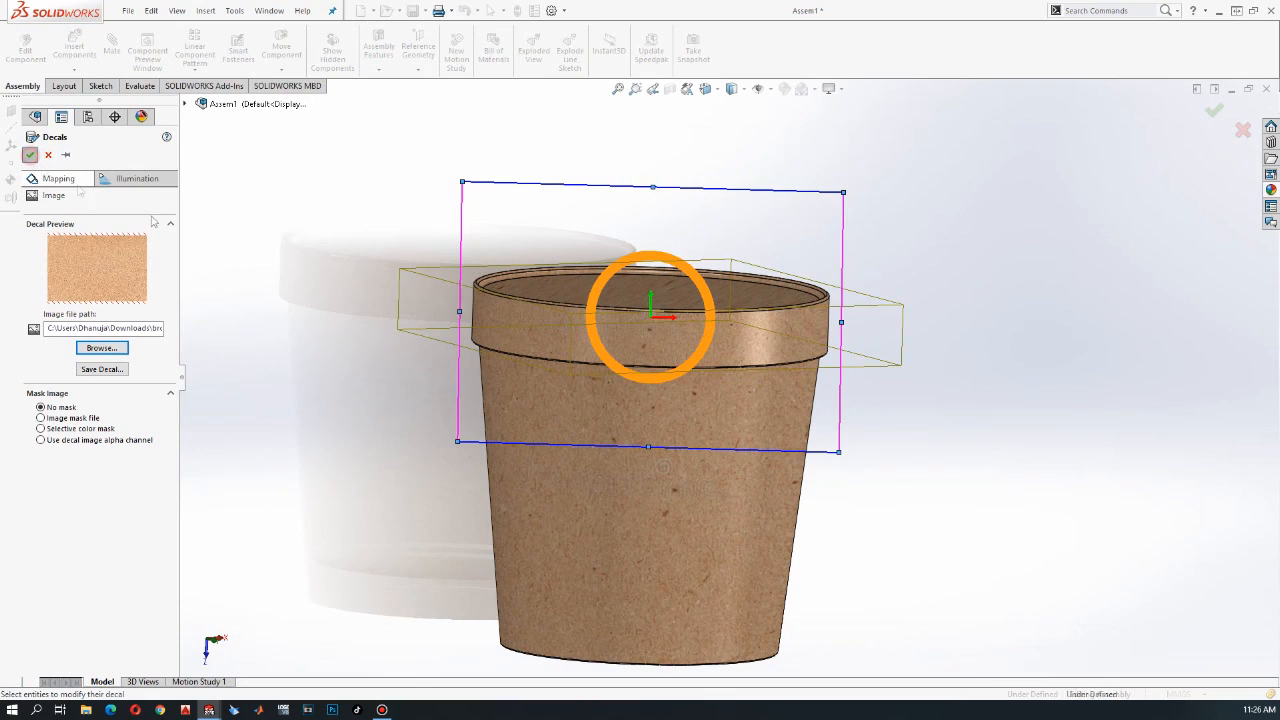
{"action": "scroll", "coordinate": [811, 549], "scroll_direction": "up", "scroll_amount": 4}
{"action": "scroll", "coordinate": [706, 526], "scroll_direction": "down", "scroll_amount": 2}
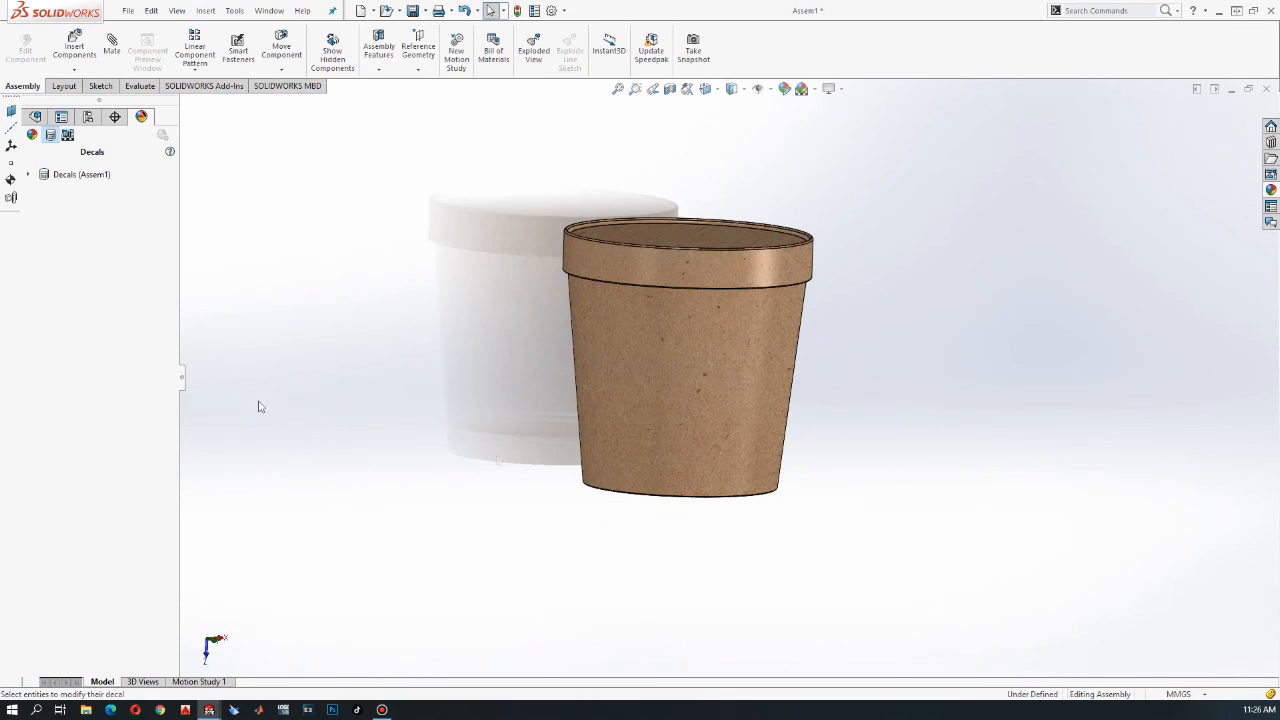